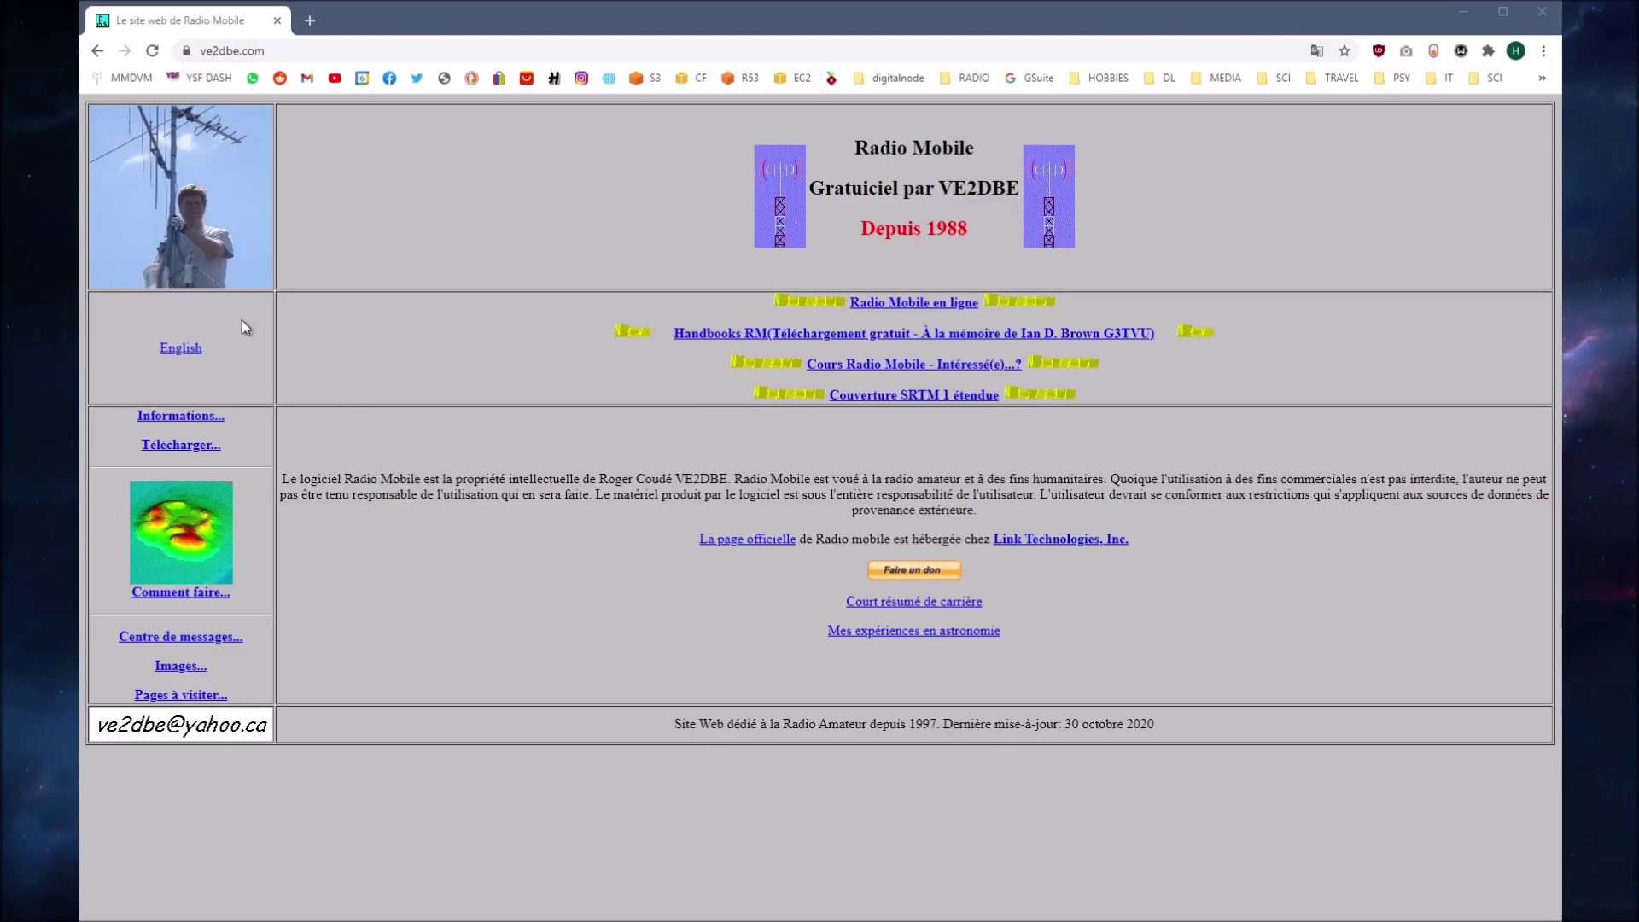
- Switch the Radio Mobile website to English and open Radio Mobile Online
left_click(434, 50)
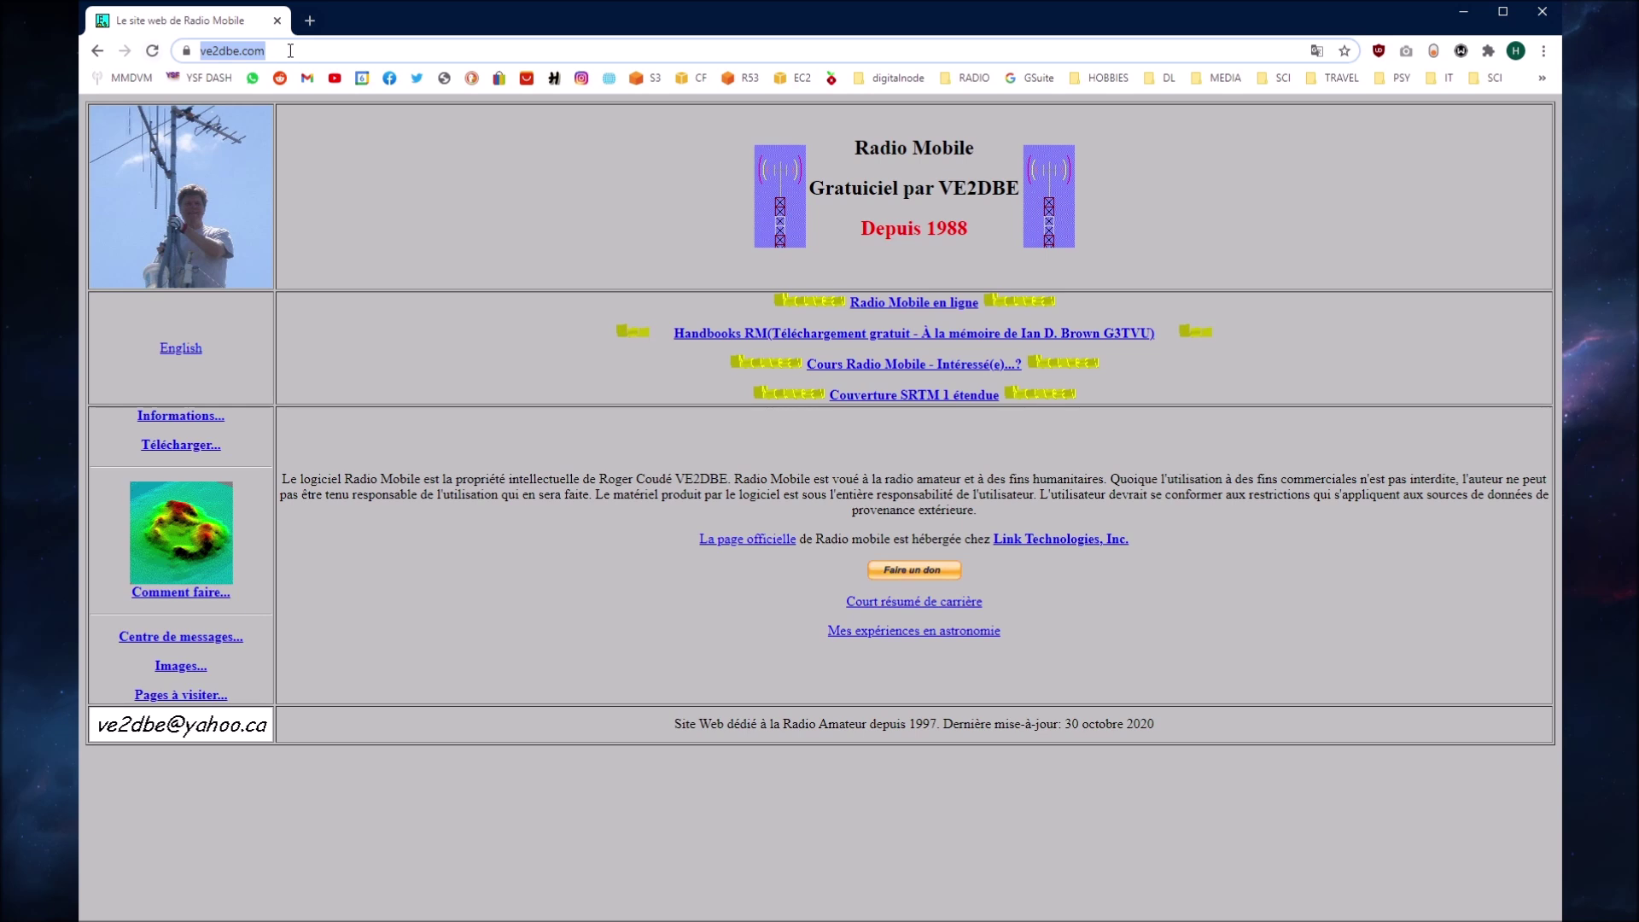
left_click(418, 207)
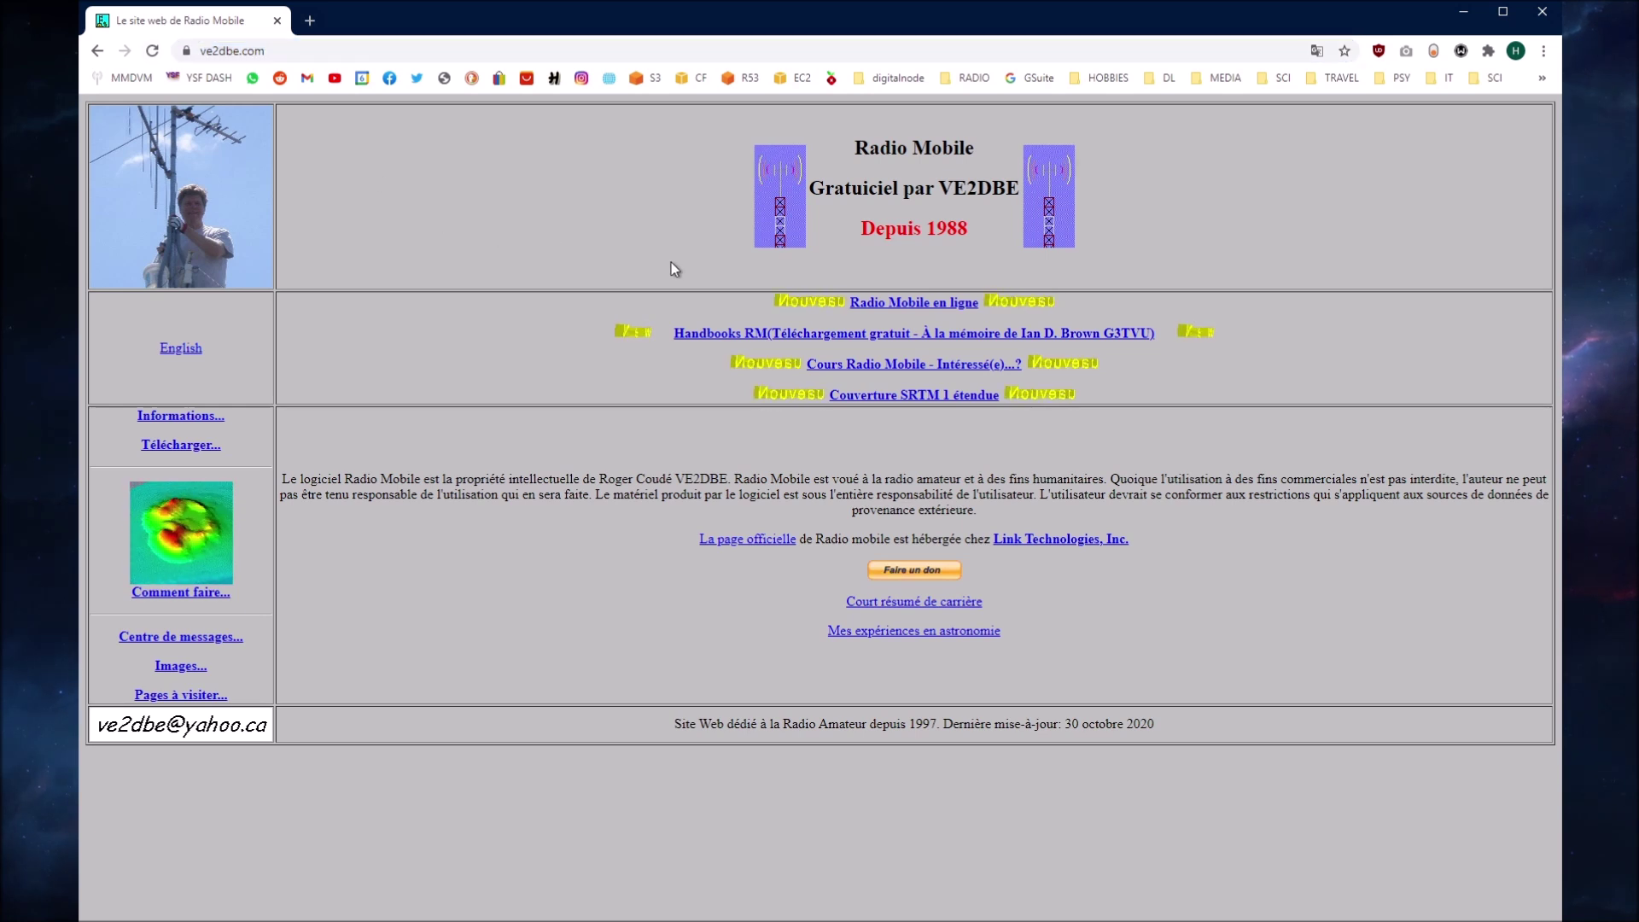
left_click(182, 350)
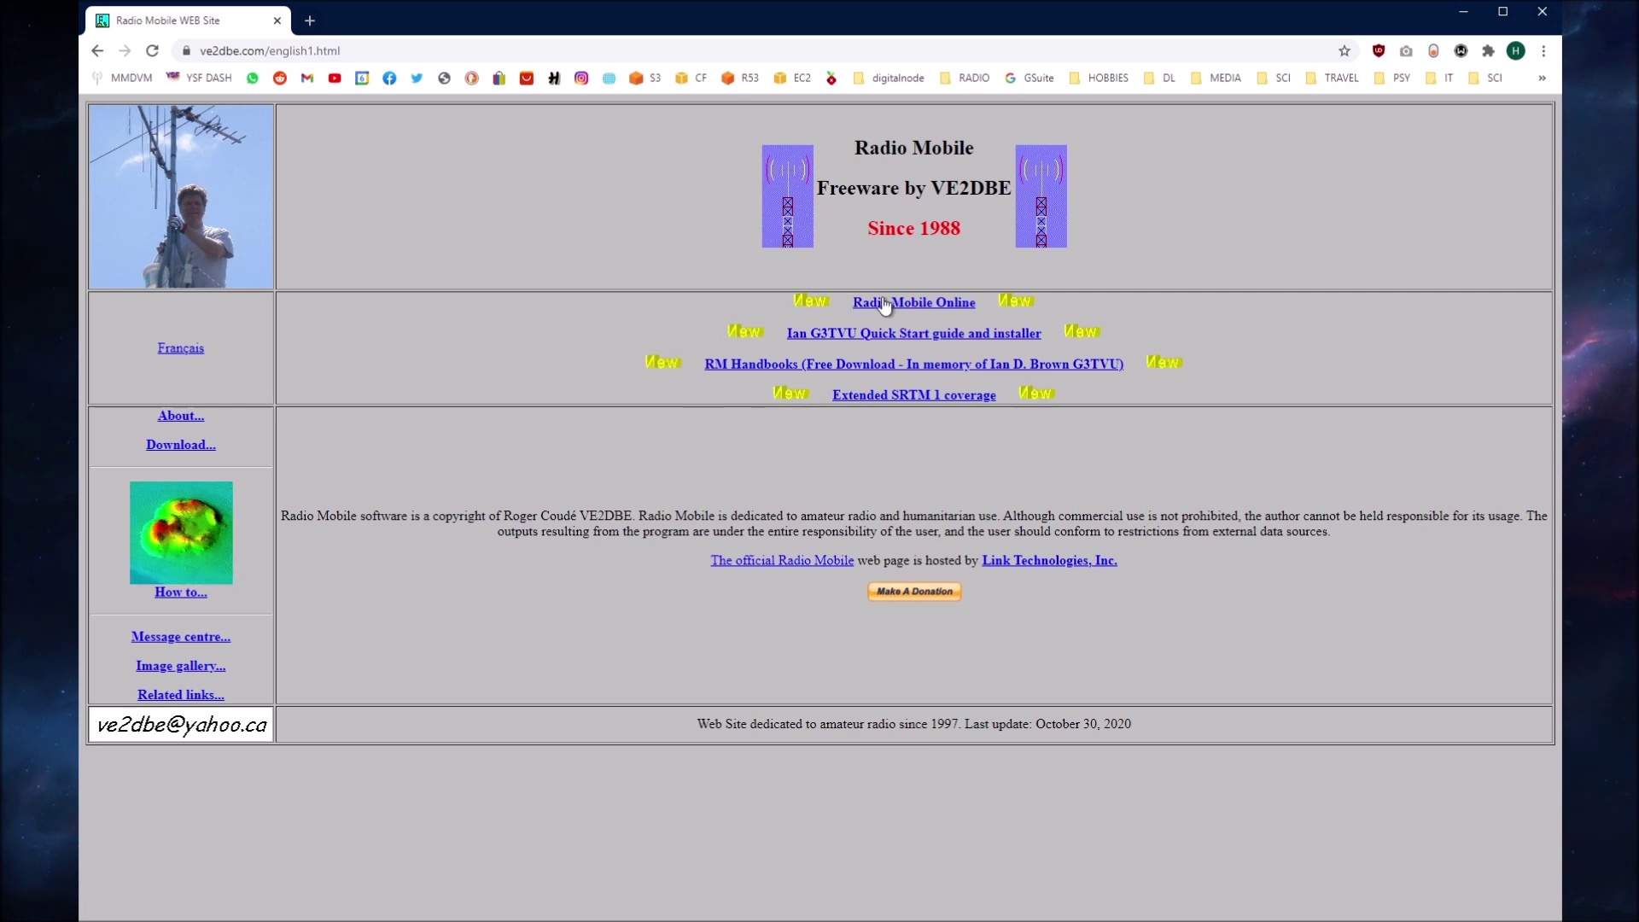
left_click(951, 309)
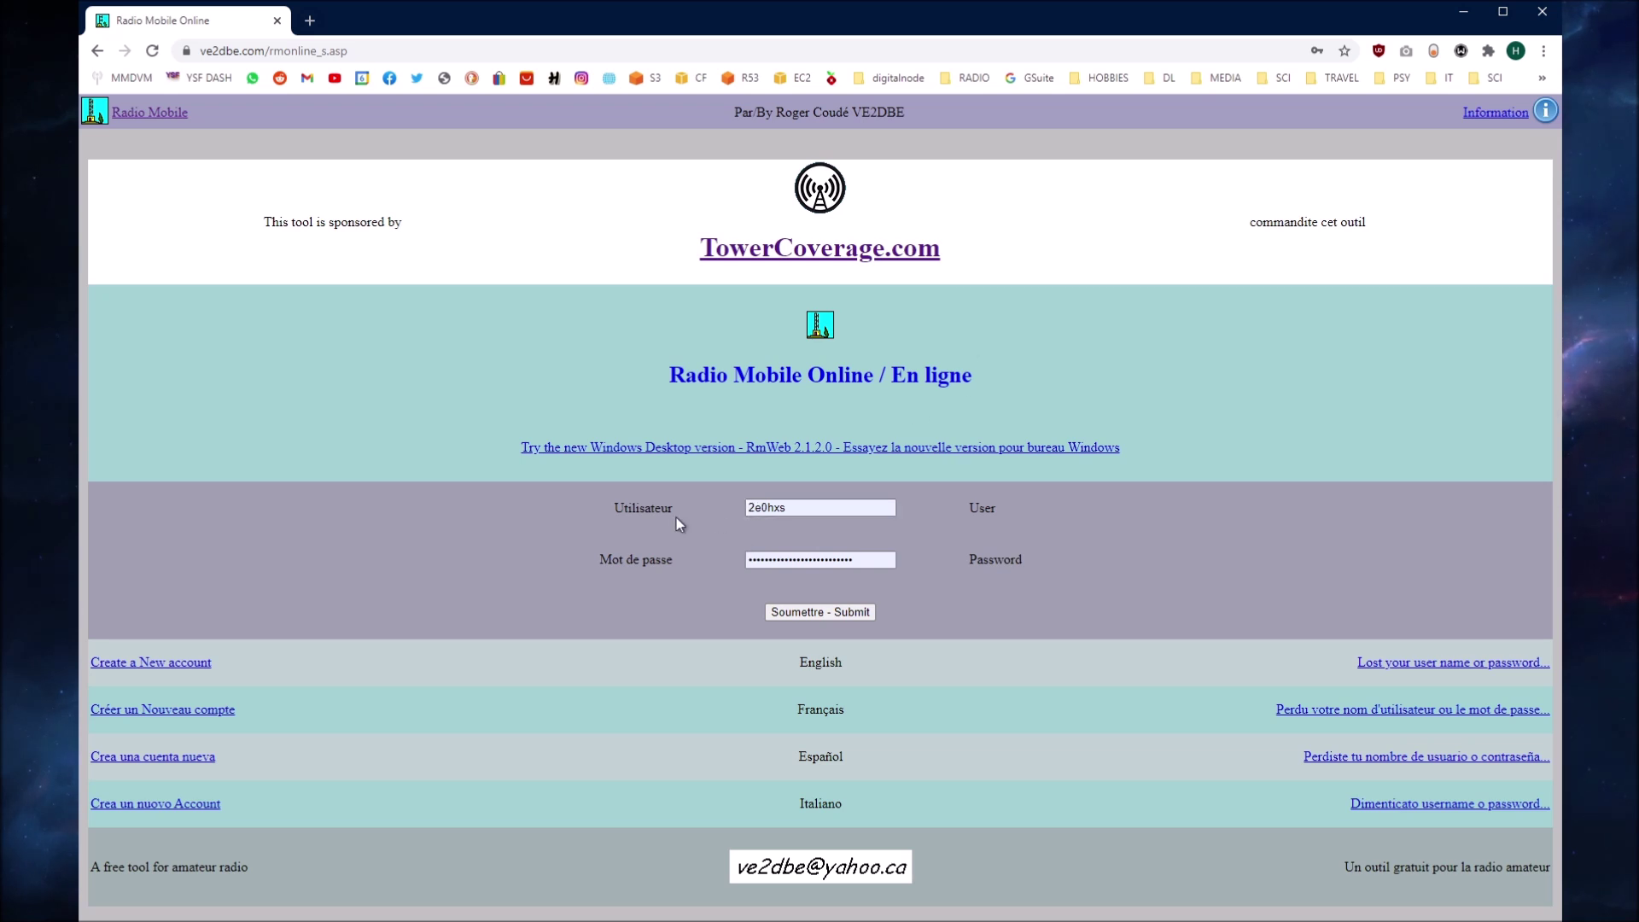
- Start creating a new account in English and enter a short user name for it
left_click(184, 663)
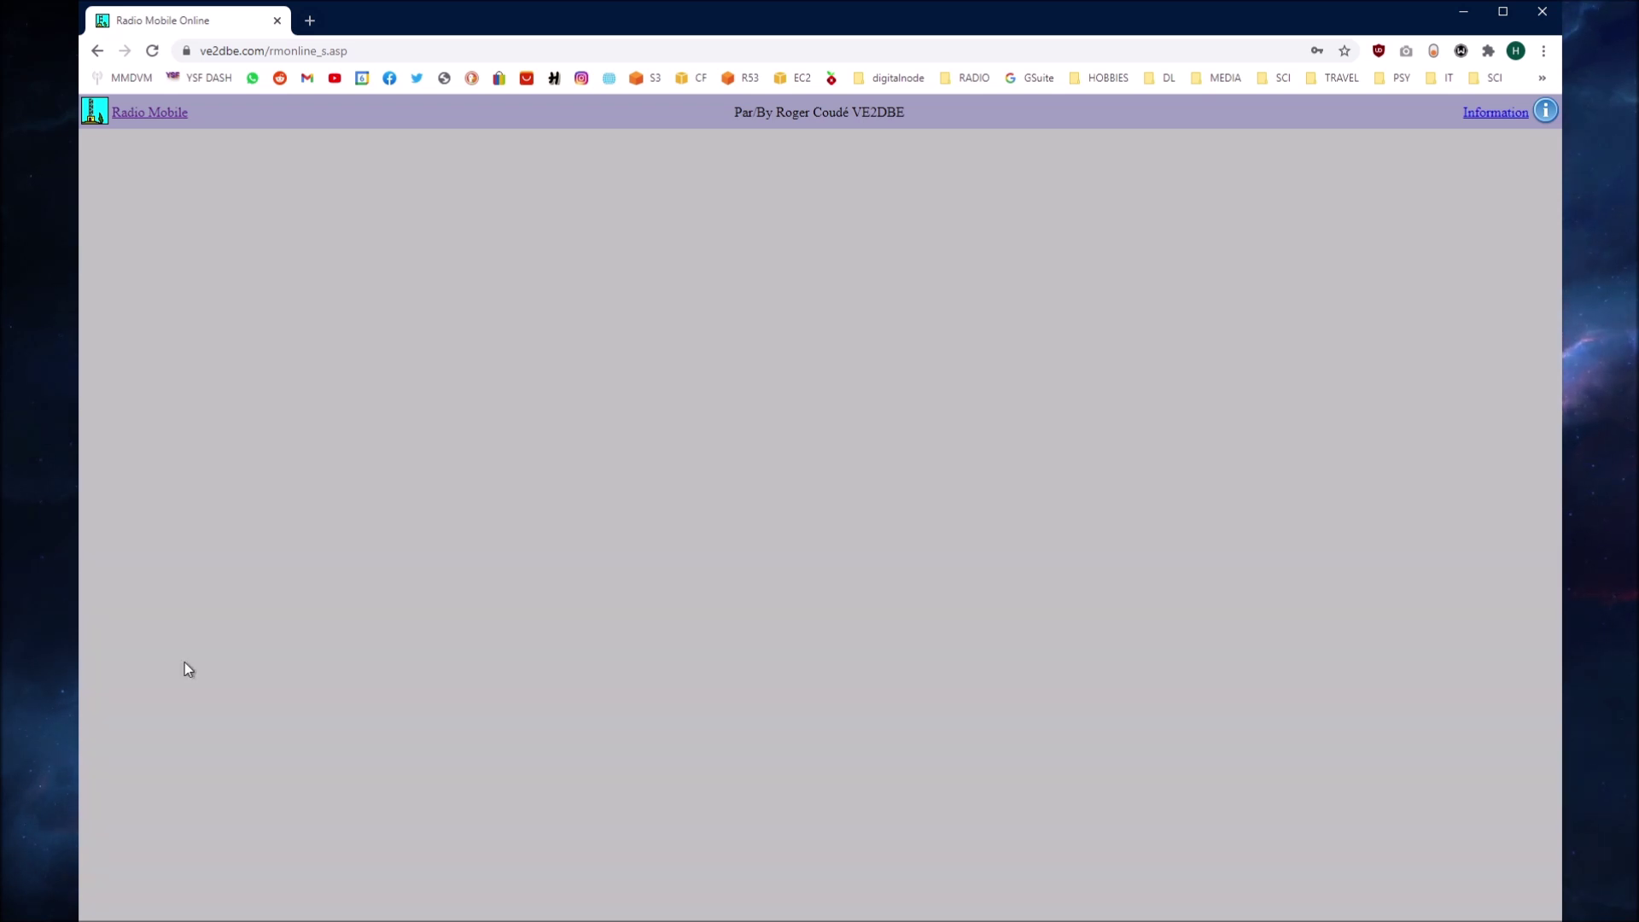
left_click(843, 444)
left_click(1166, 512)
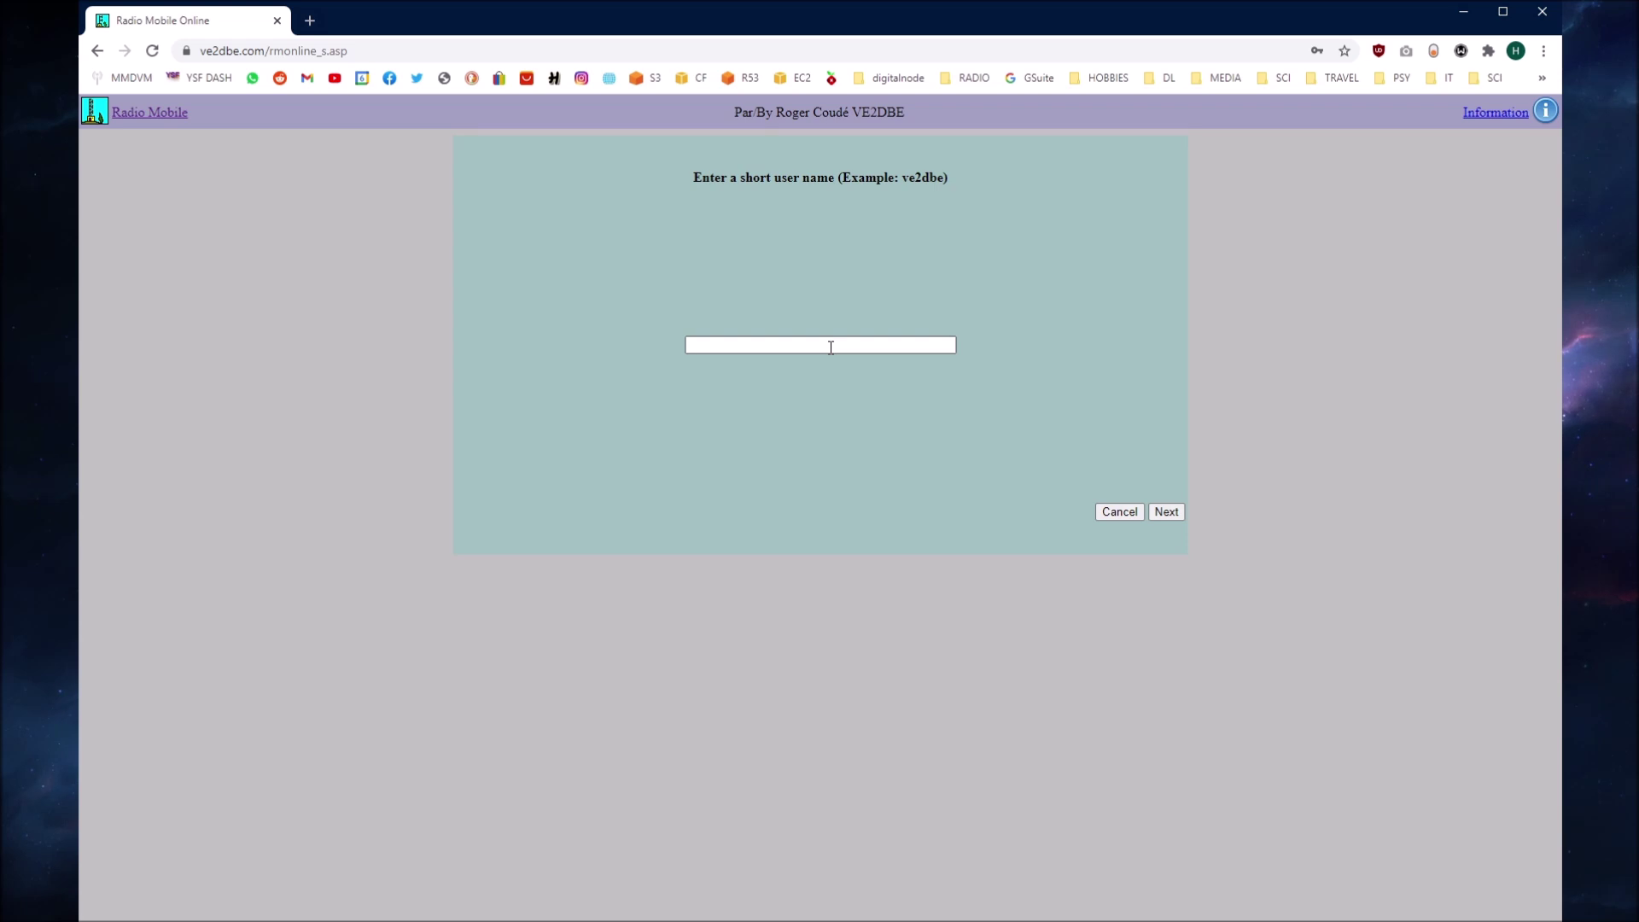
left_click(948, 345)
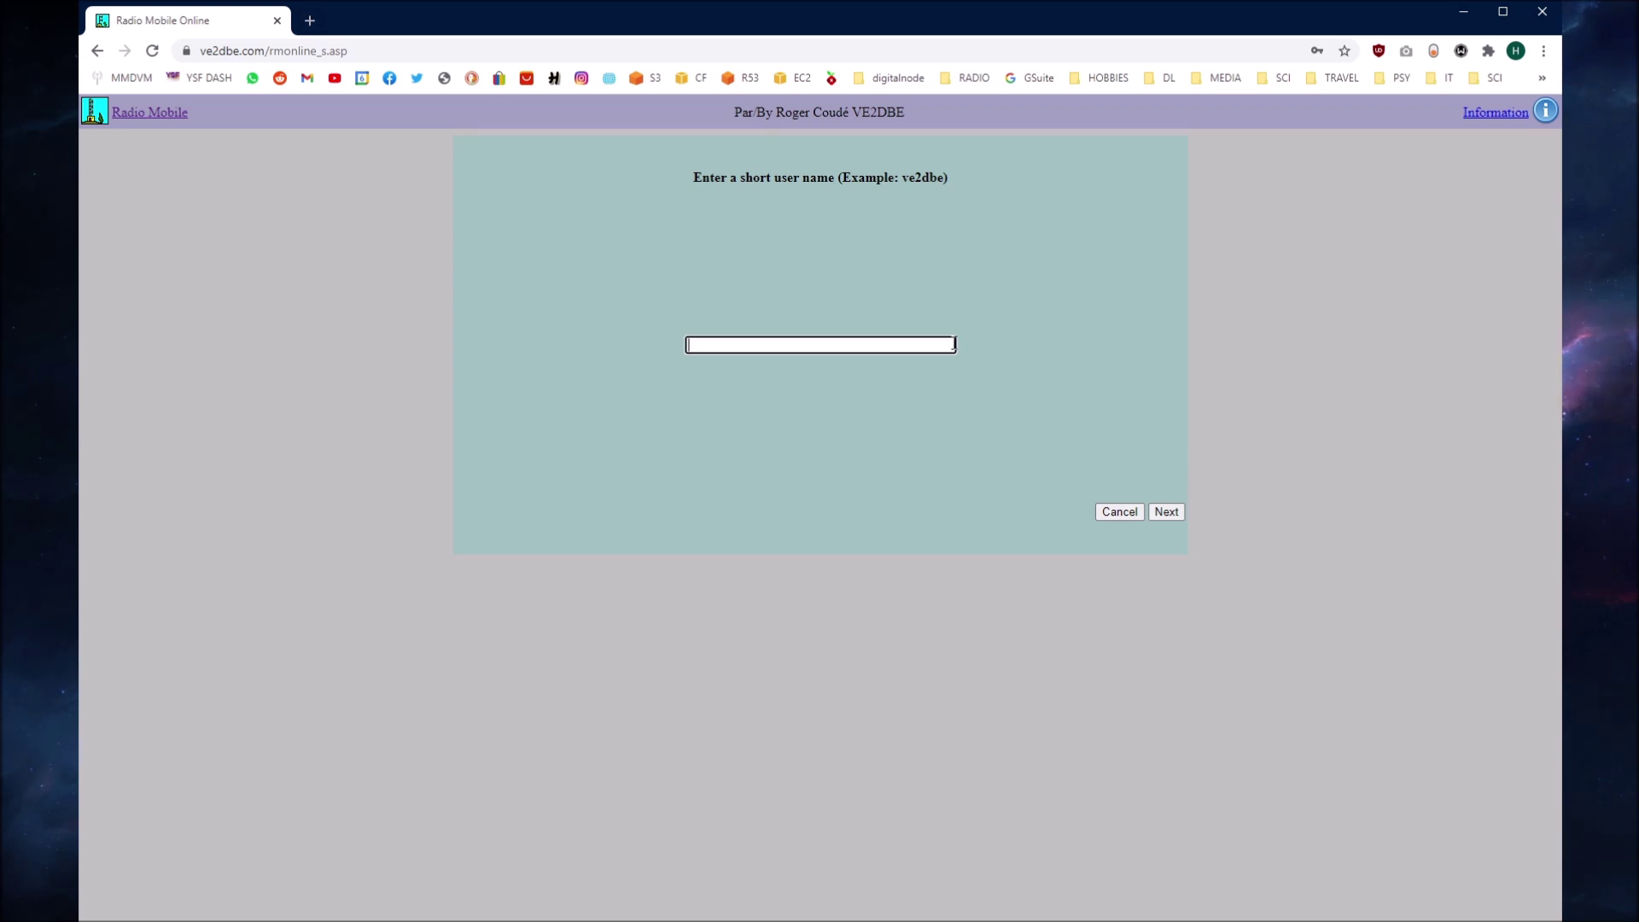
left_click(942, 374)
left_click(914, 342)
type("1")
left_click(1167, 512)
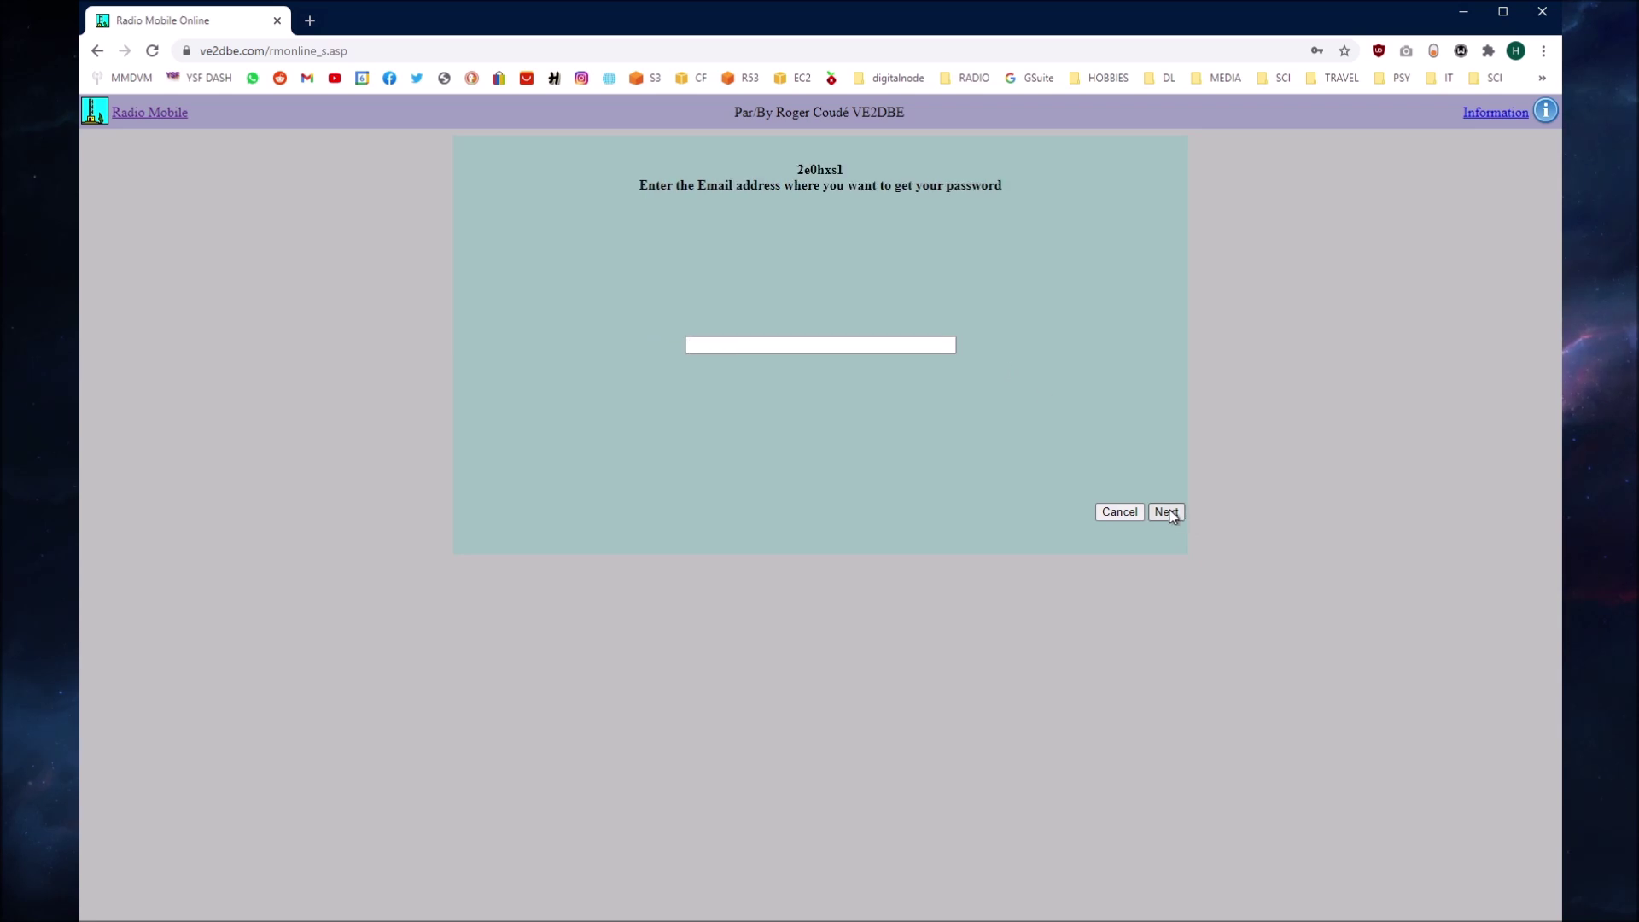
- Enter the e-mail address that receives the new account's password and continue the registration
left_click(952, 352)
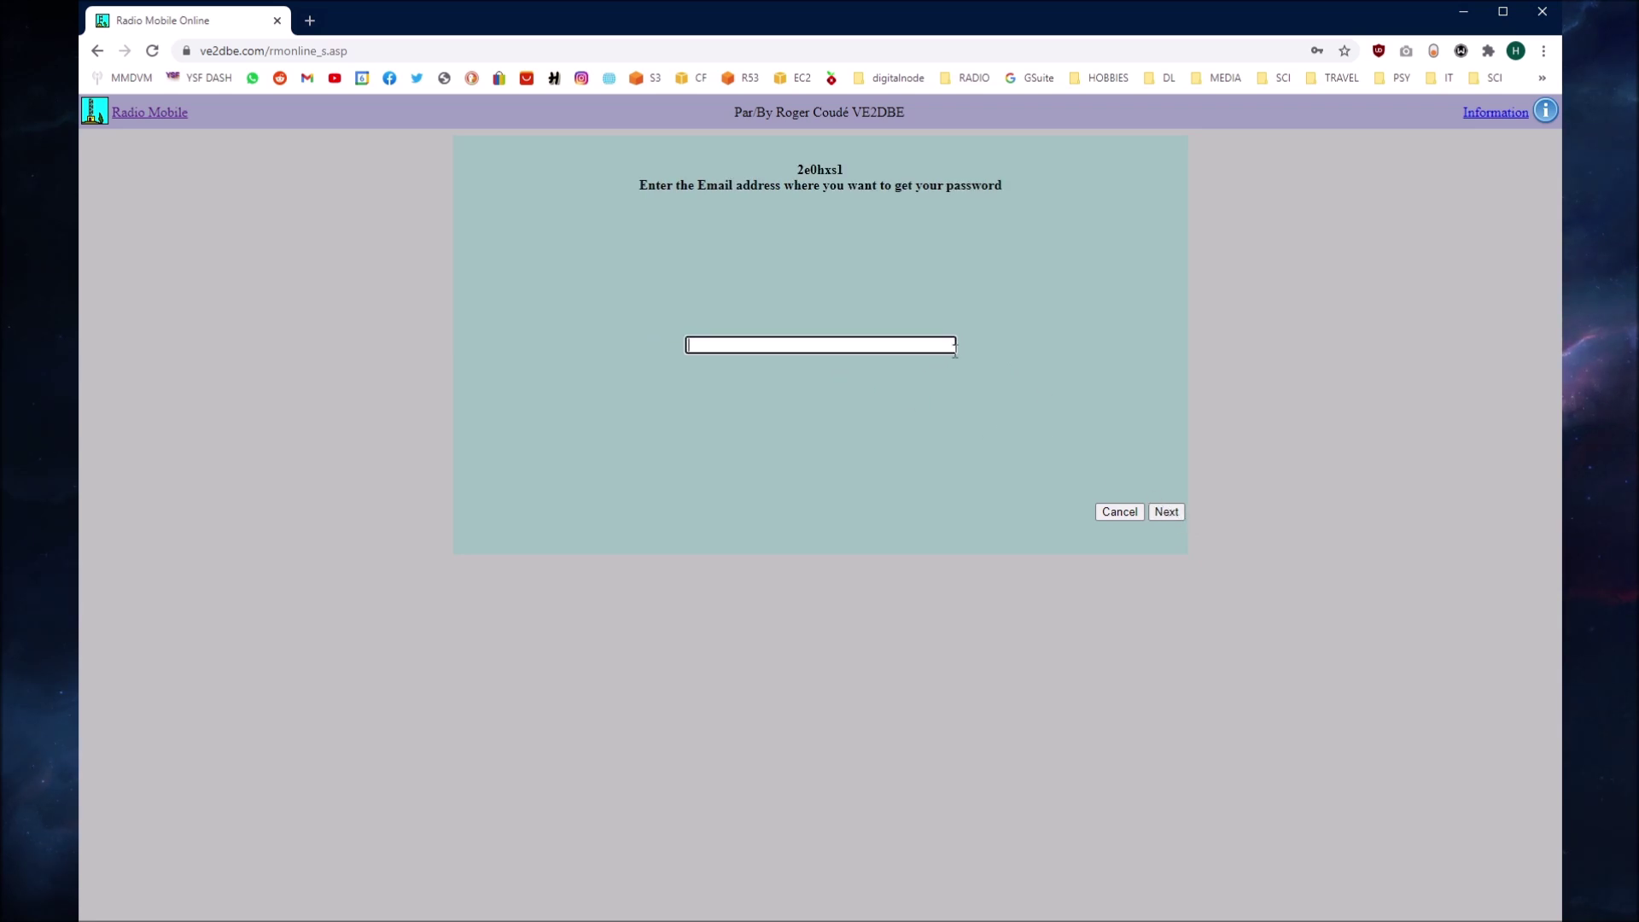
left_click(937, 404)
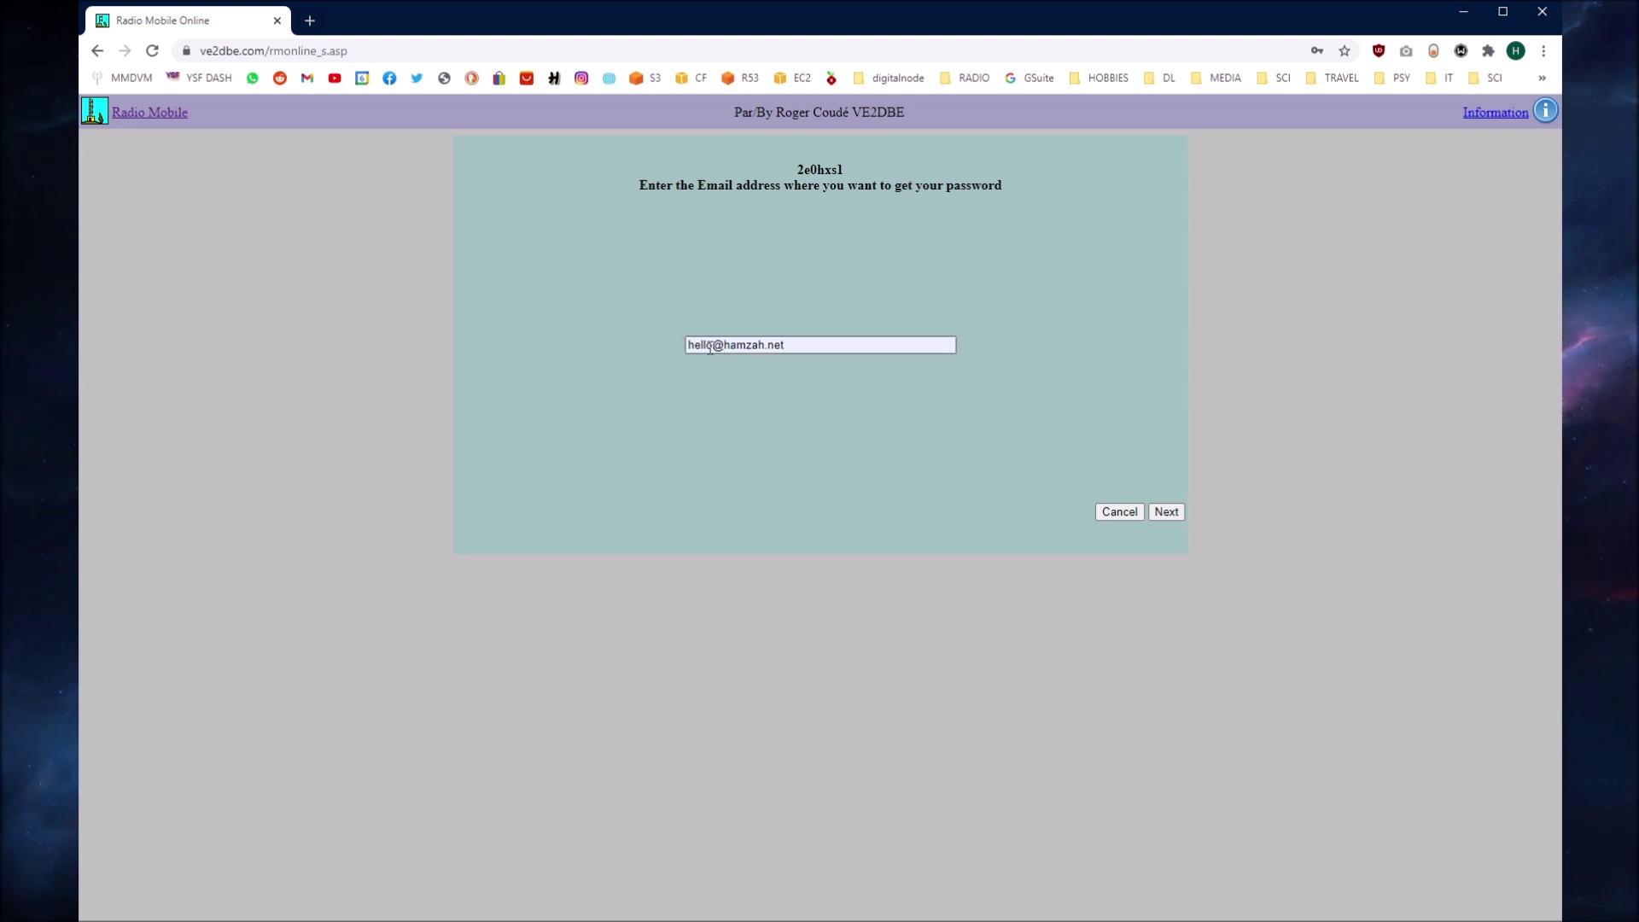
left_click(860, 350)
type("1")
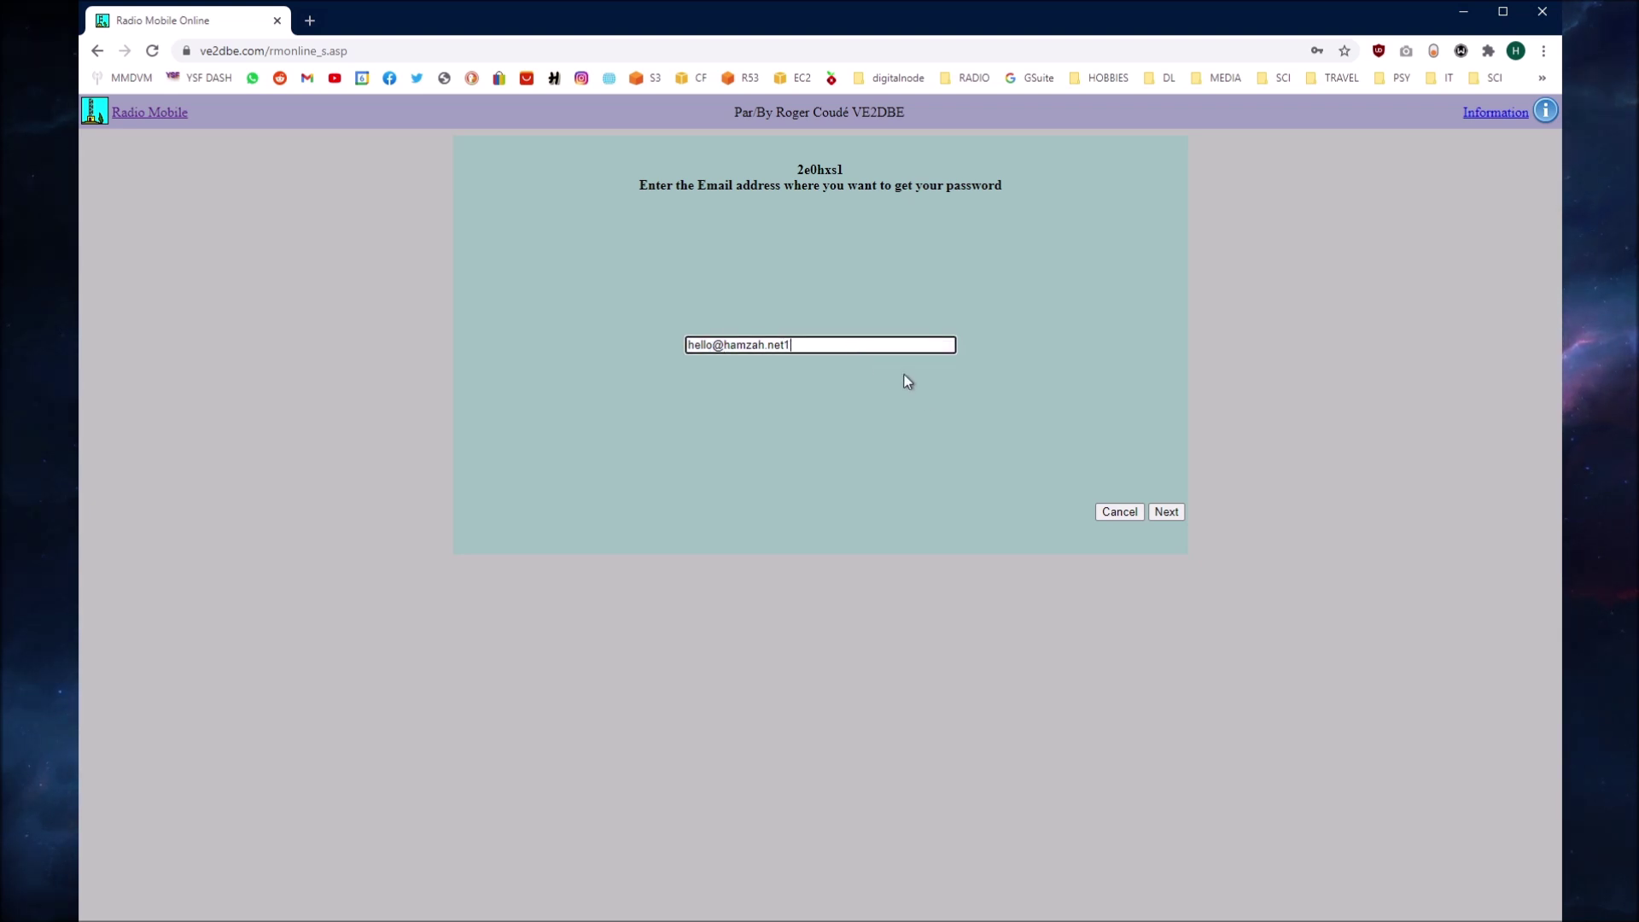
left_click(1163, 514)
- Enter the e-mail address again for confirmation, then cancel the account registration
left_click(776, 344)
left_click(803, 404)
type("1")
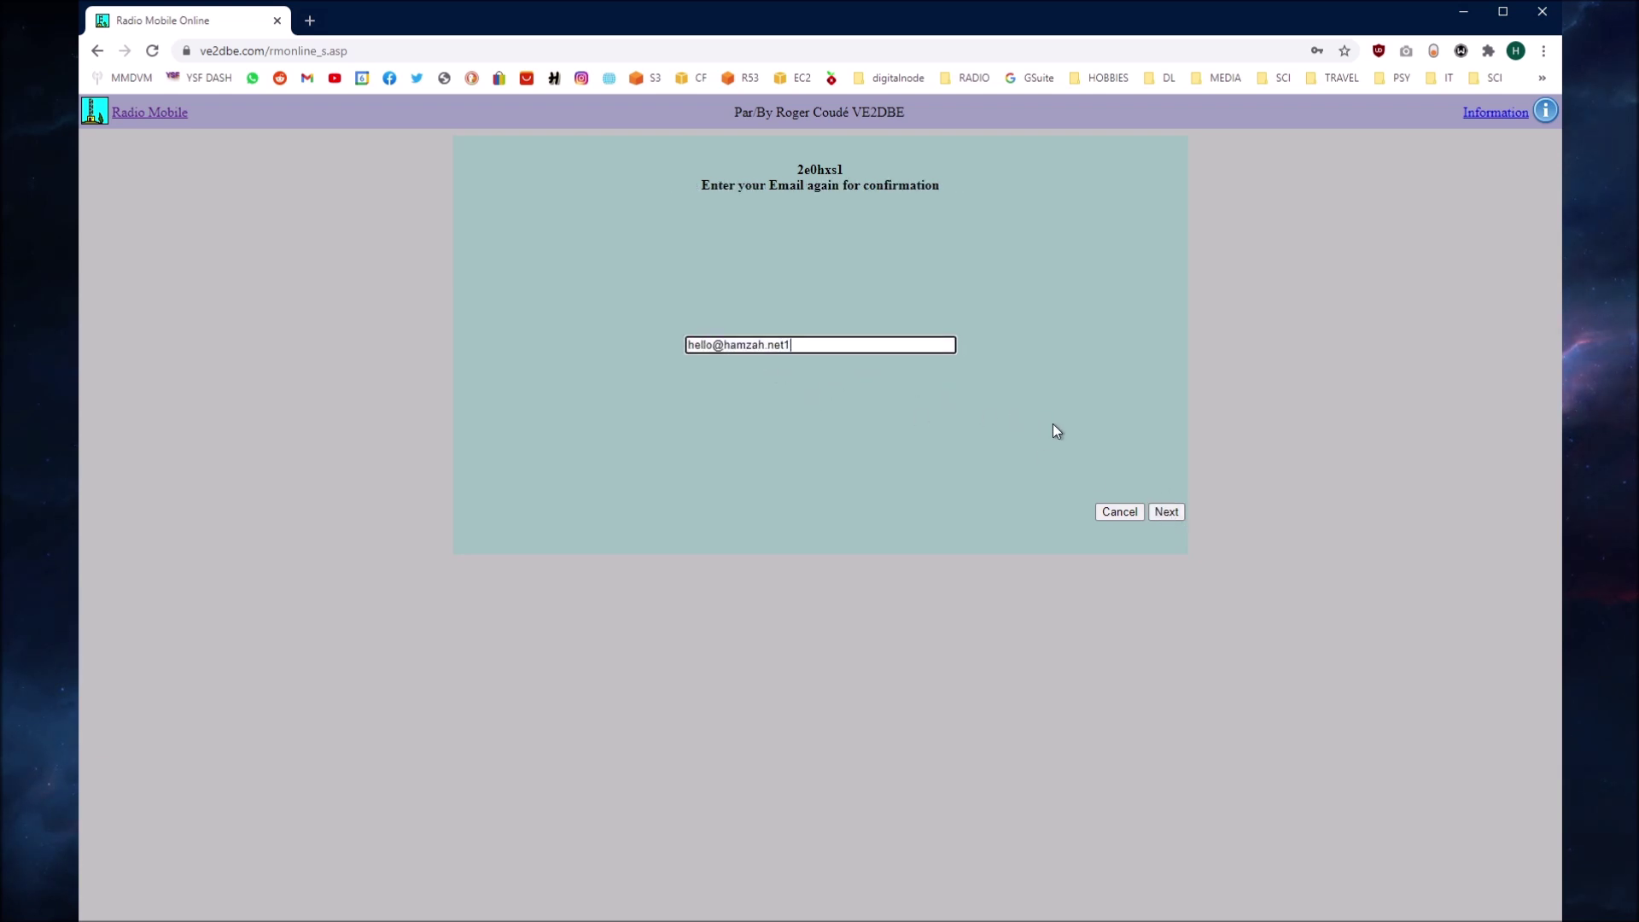
left_click(1182, 512)
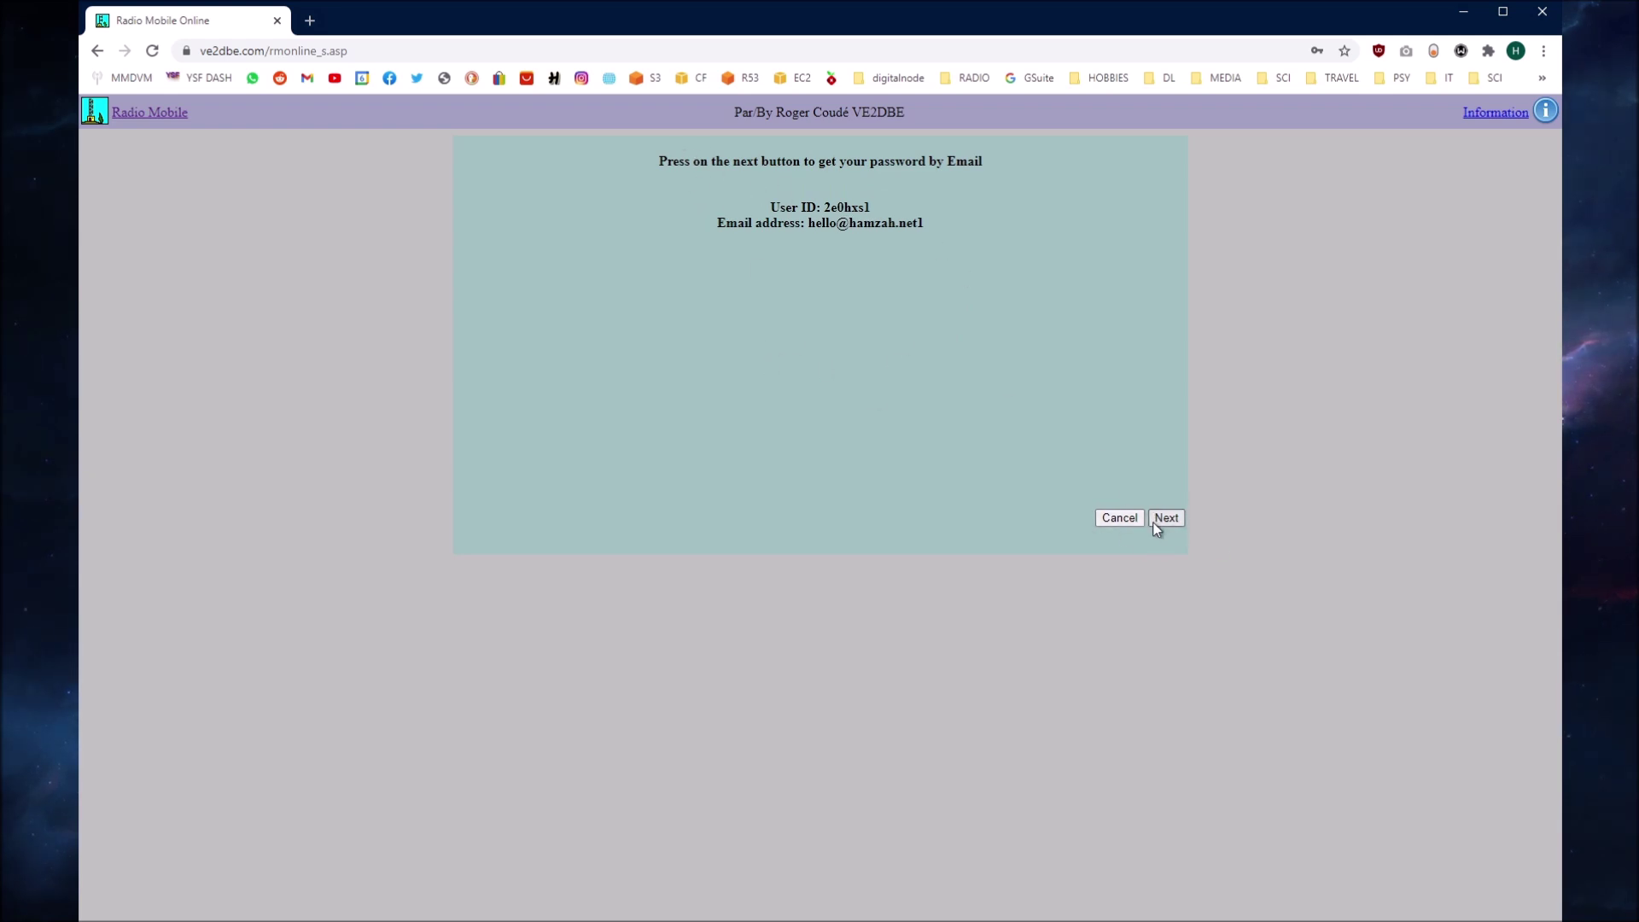
left_click(1111, 519)
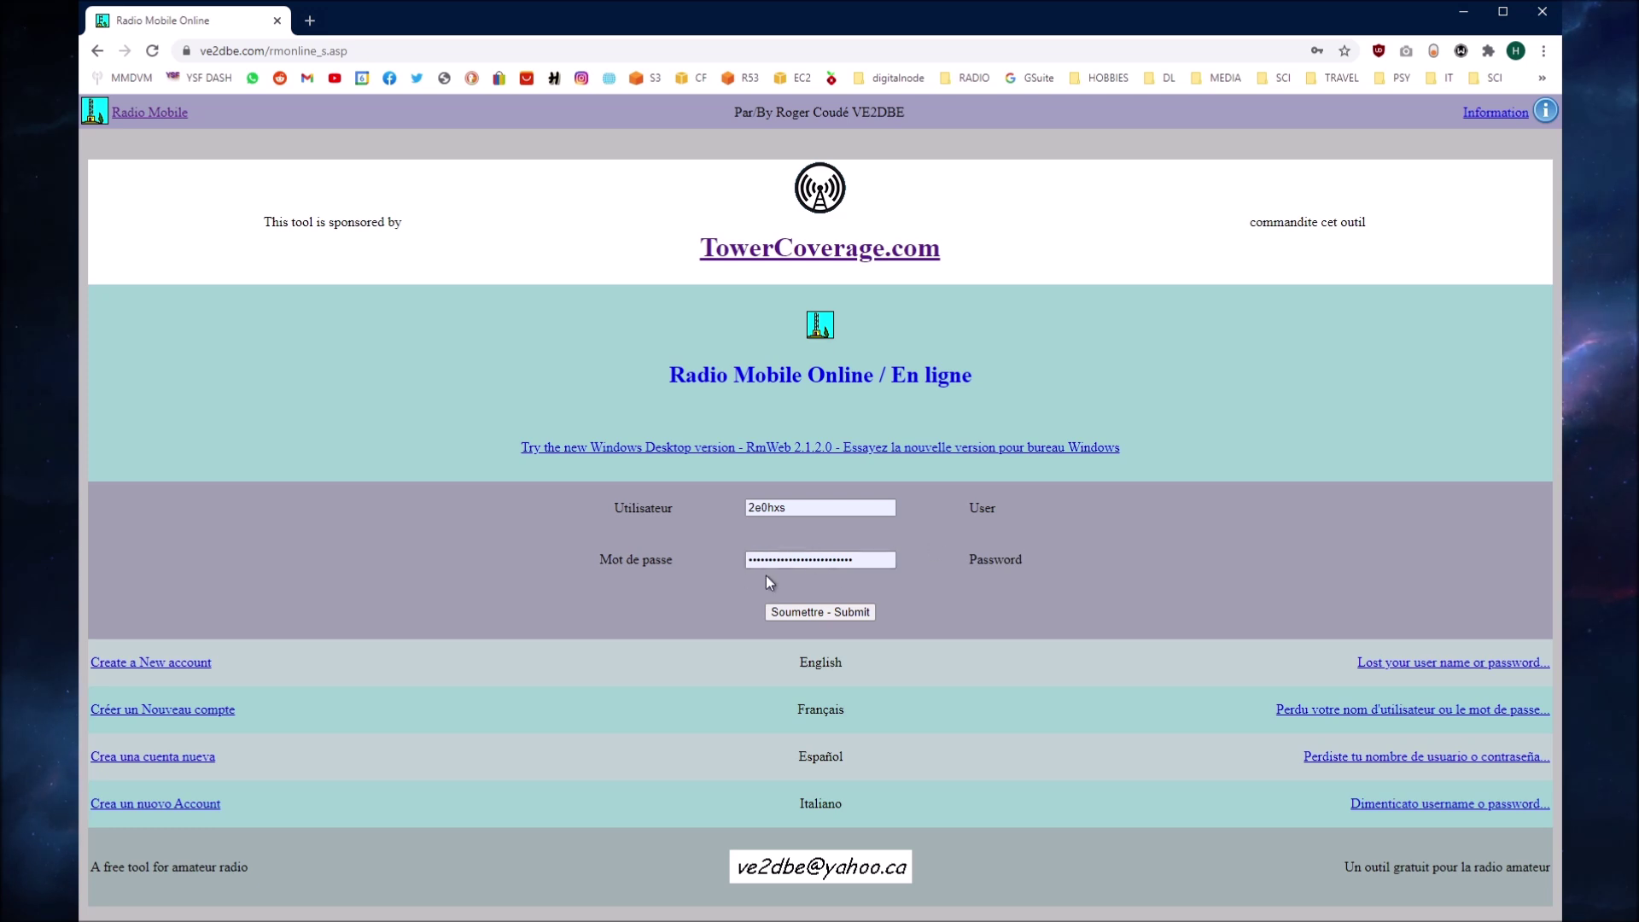
- Log in with the saved account credentials and go back from the account settings to the main menu
left_click(852, 613)
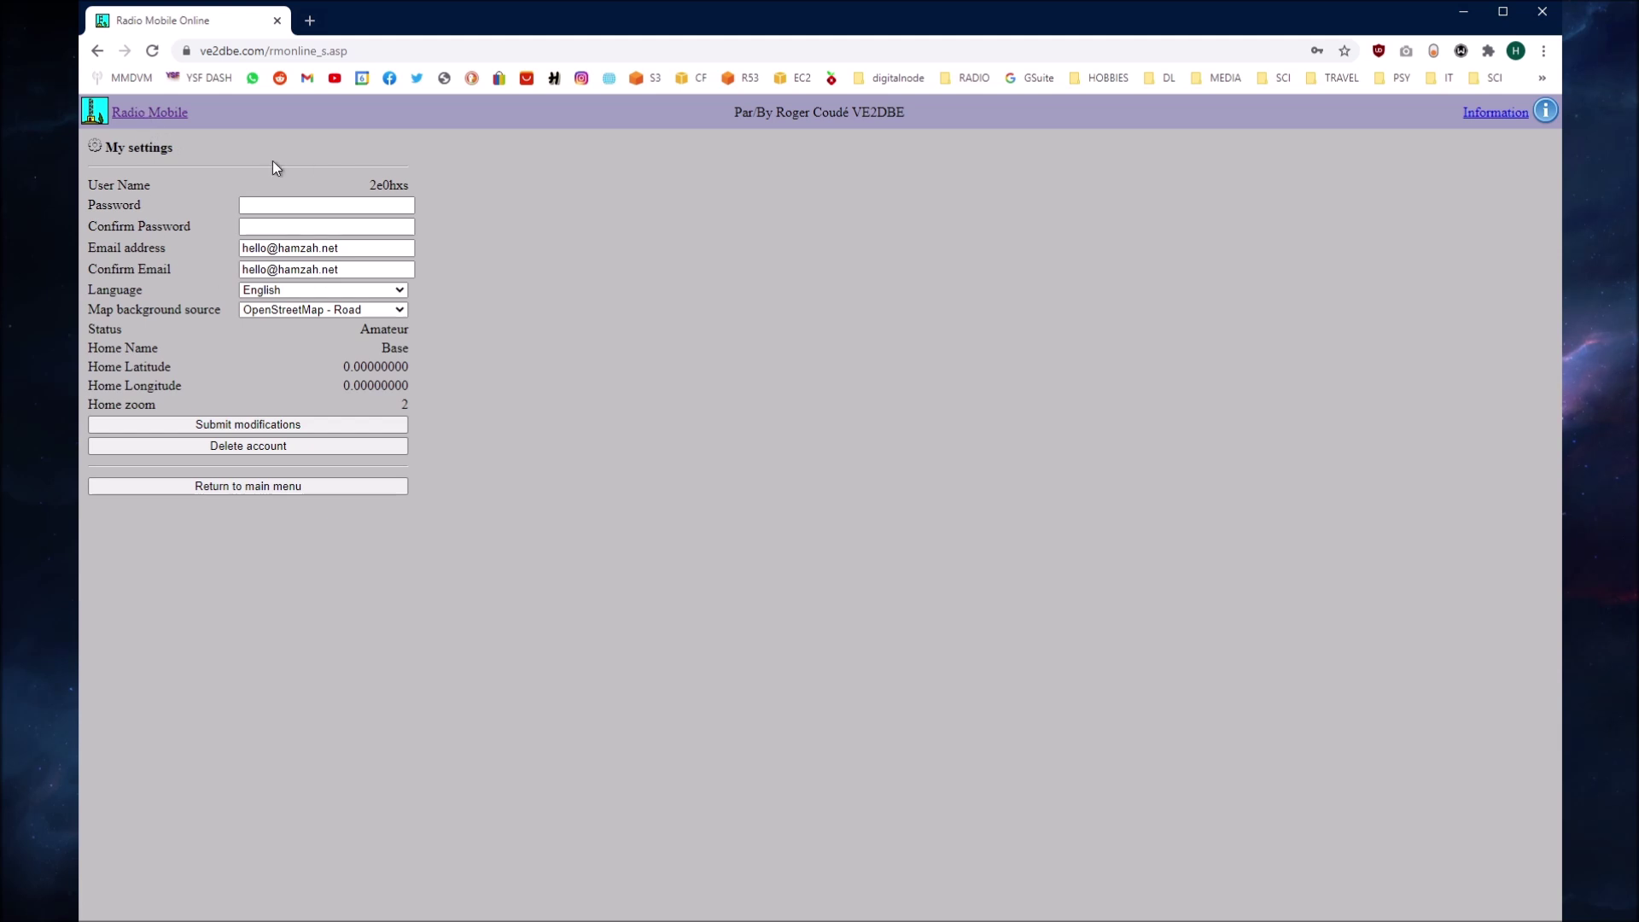
left_click(306, 491)
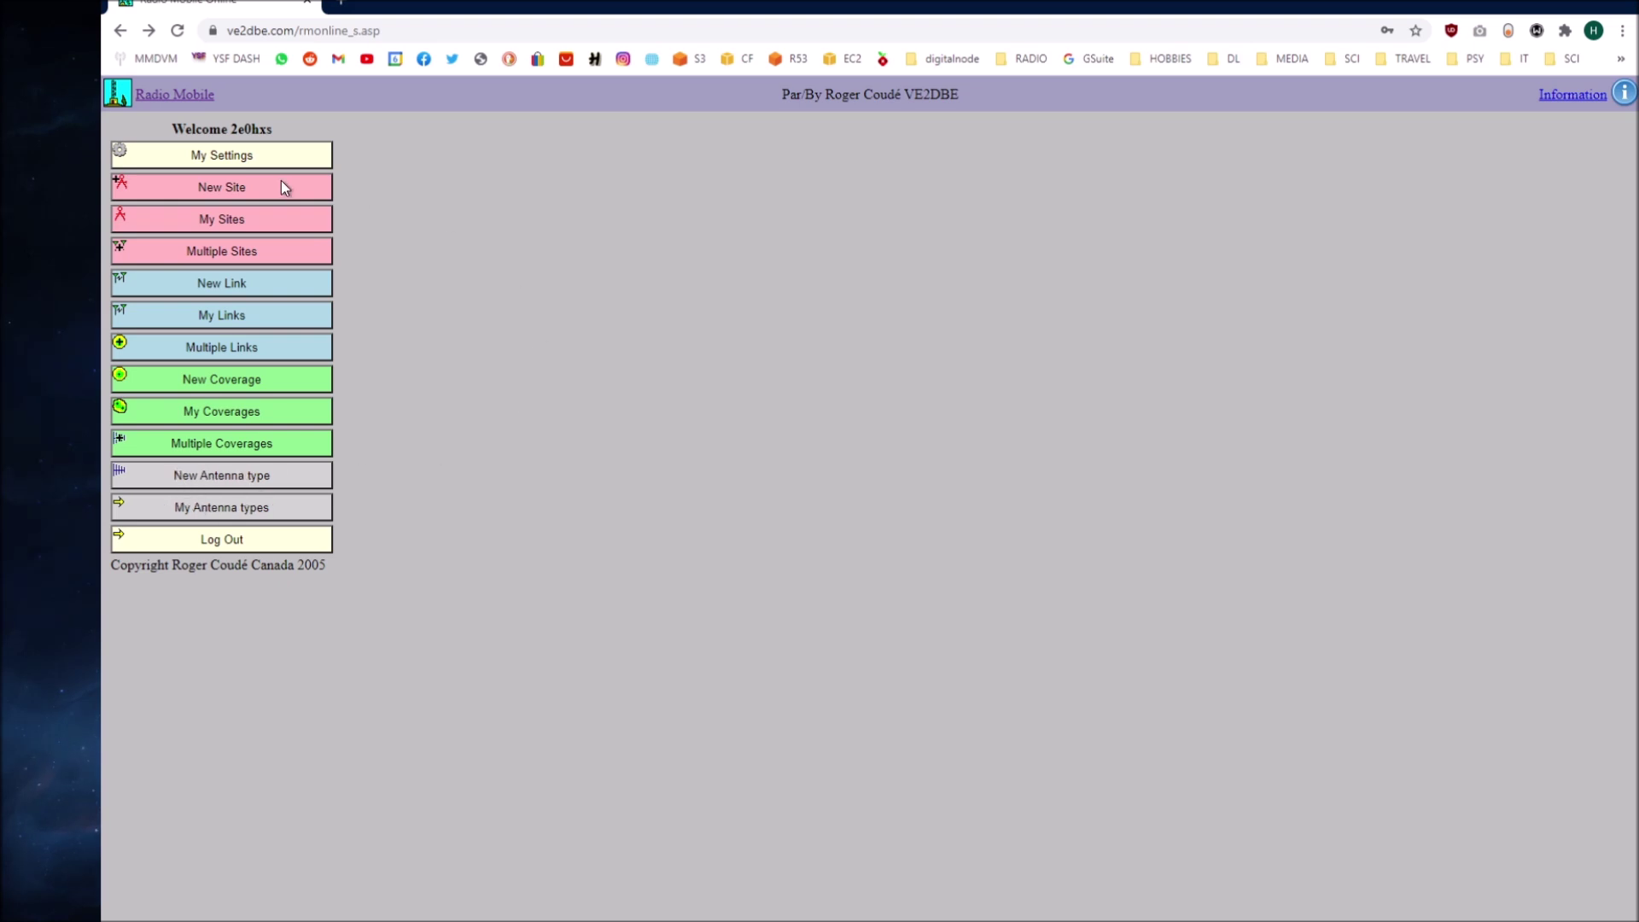
- Start a new site and locate it on the map in Montgomery beside I 85, at about latitude 32.365, longitude -86.283
left_click(245, 190)
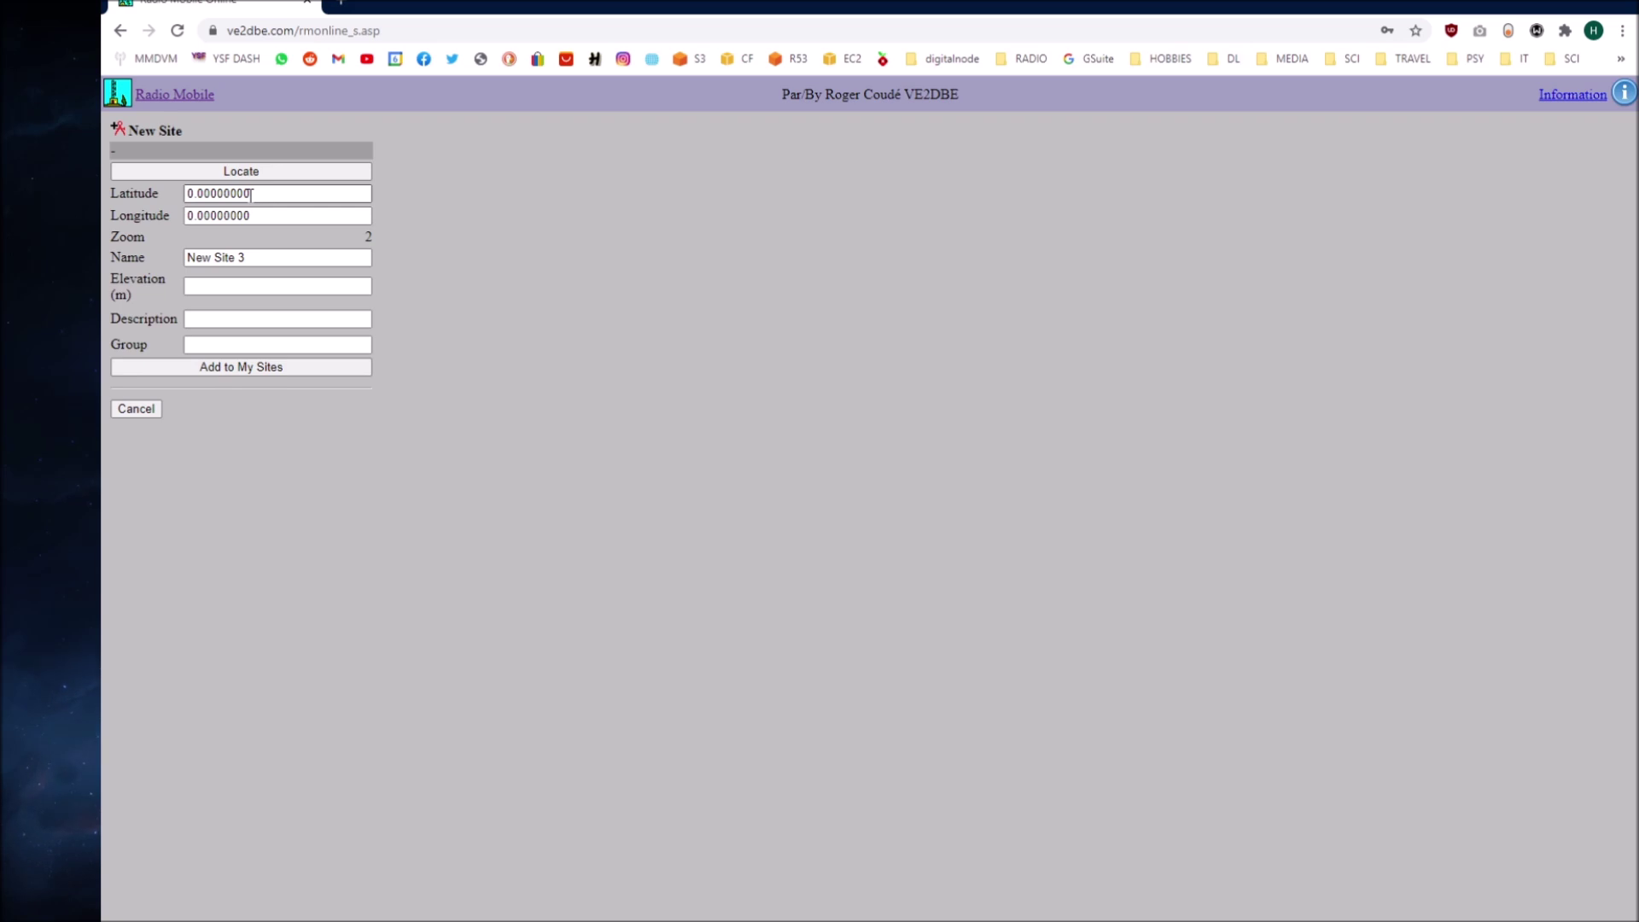
left_click(281, 171)
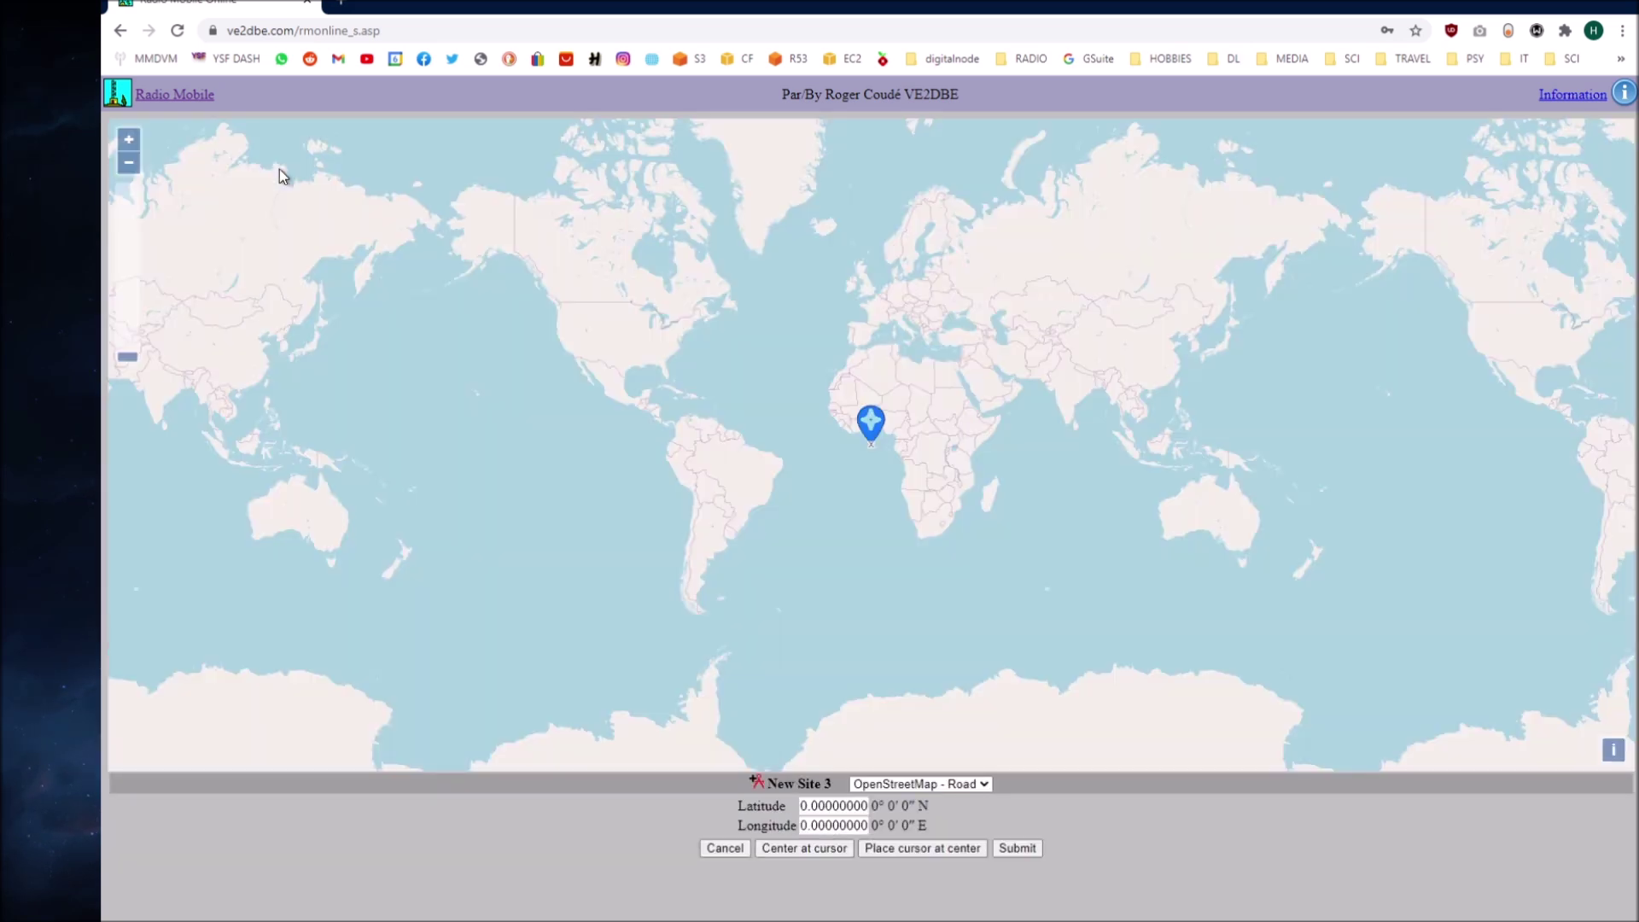
scroll(871, 435, "up", 1)
mouse_move(870, 427)
left_mouse_down()
mouse_move(408, 286)
mouse_move(477, 306)
left_mouse_up()
scroll(410, 288, "up", 2)
scroll(477, 309, "up", 1)
mouse_move(636, 483)
left_mouse_down()
mouse_move(867, 467)
mouse_move(807, 480)
left_mouse_up()
scroll(813, 477, "up", 4)
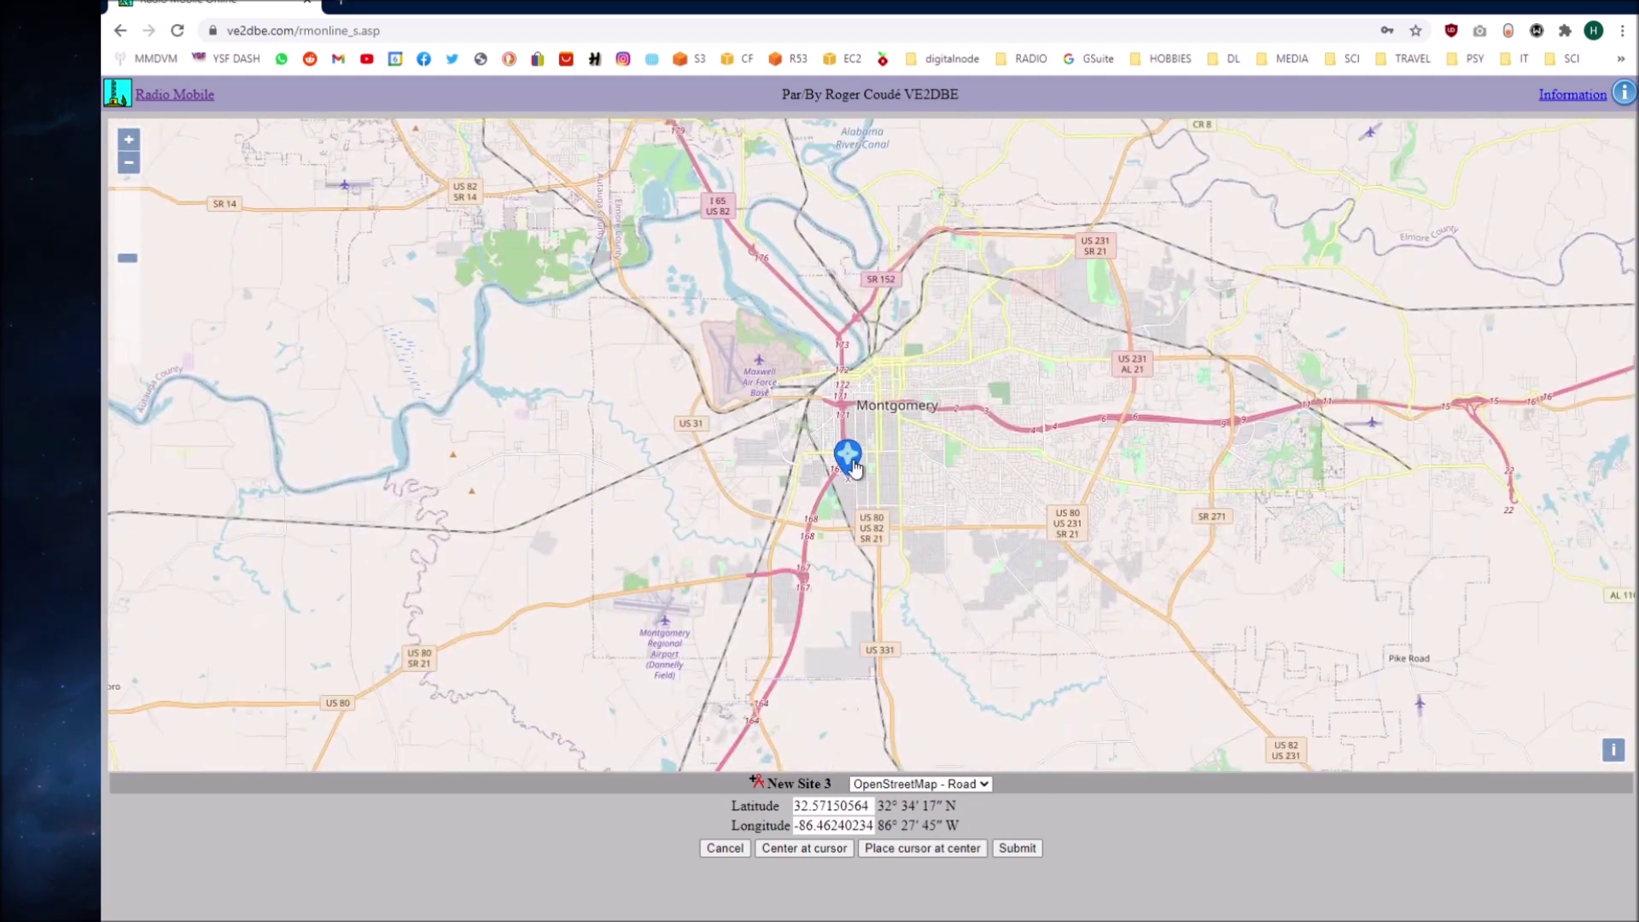
mouse_move(861, 468)
left_mouse_down()
mouse_move(965, 408)
mouse_move(867, 288)
left_mouse_up()
scroll(965, 408, "up", 3)
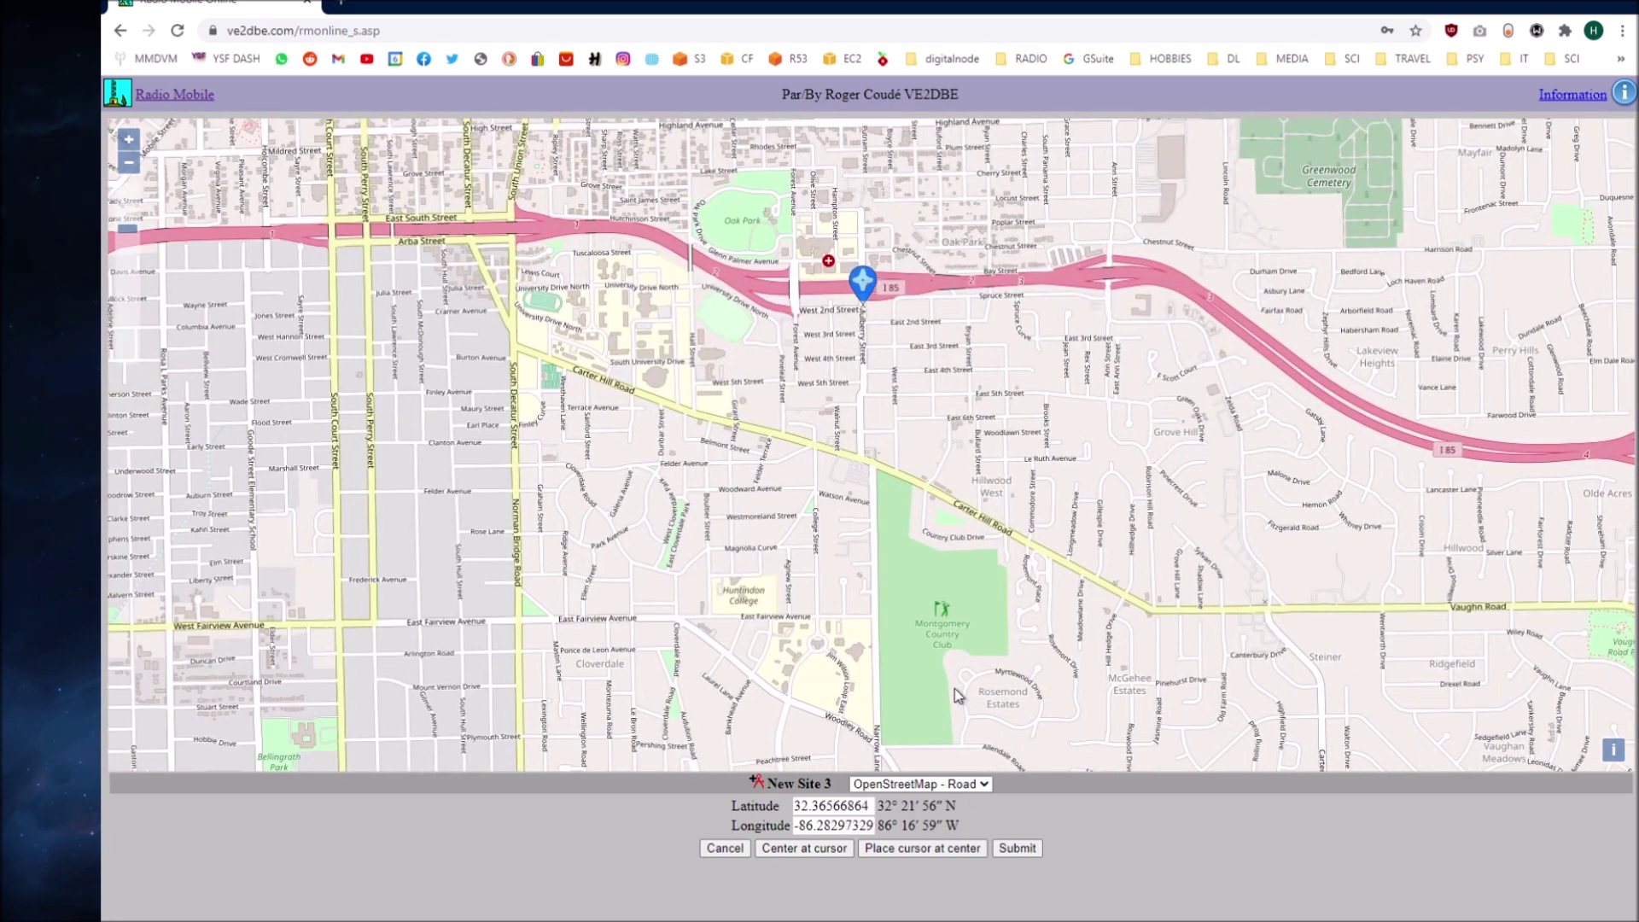
left_click(1016, 848)
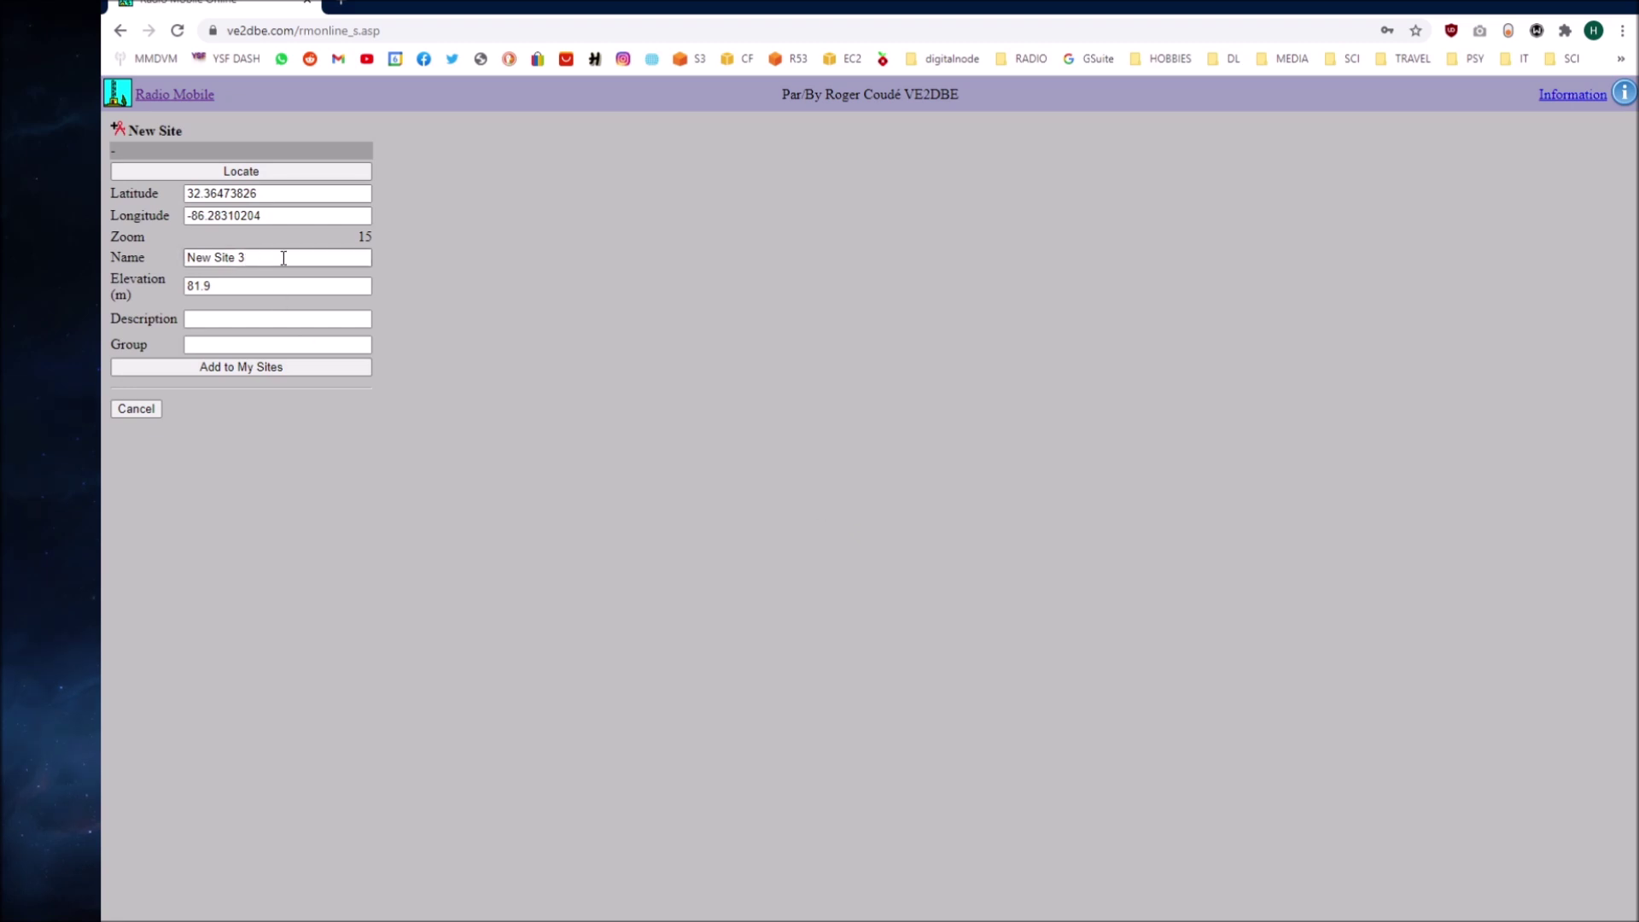
- Enter "test site" as the new site's name, description and group, and add it to My Sites
type("test site")
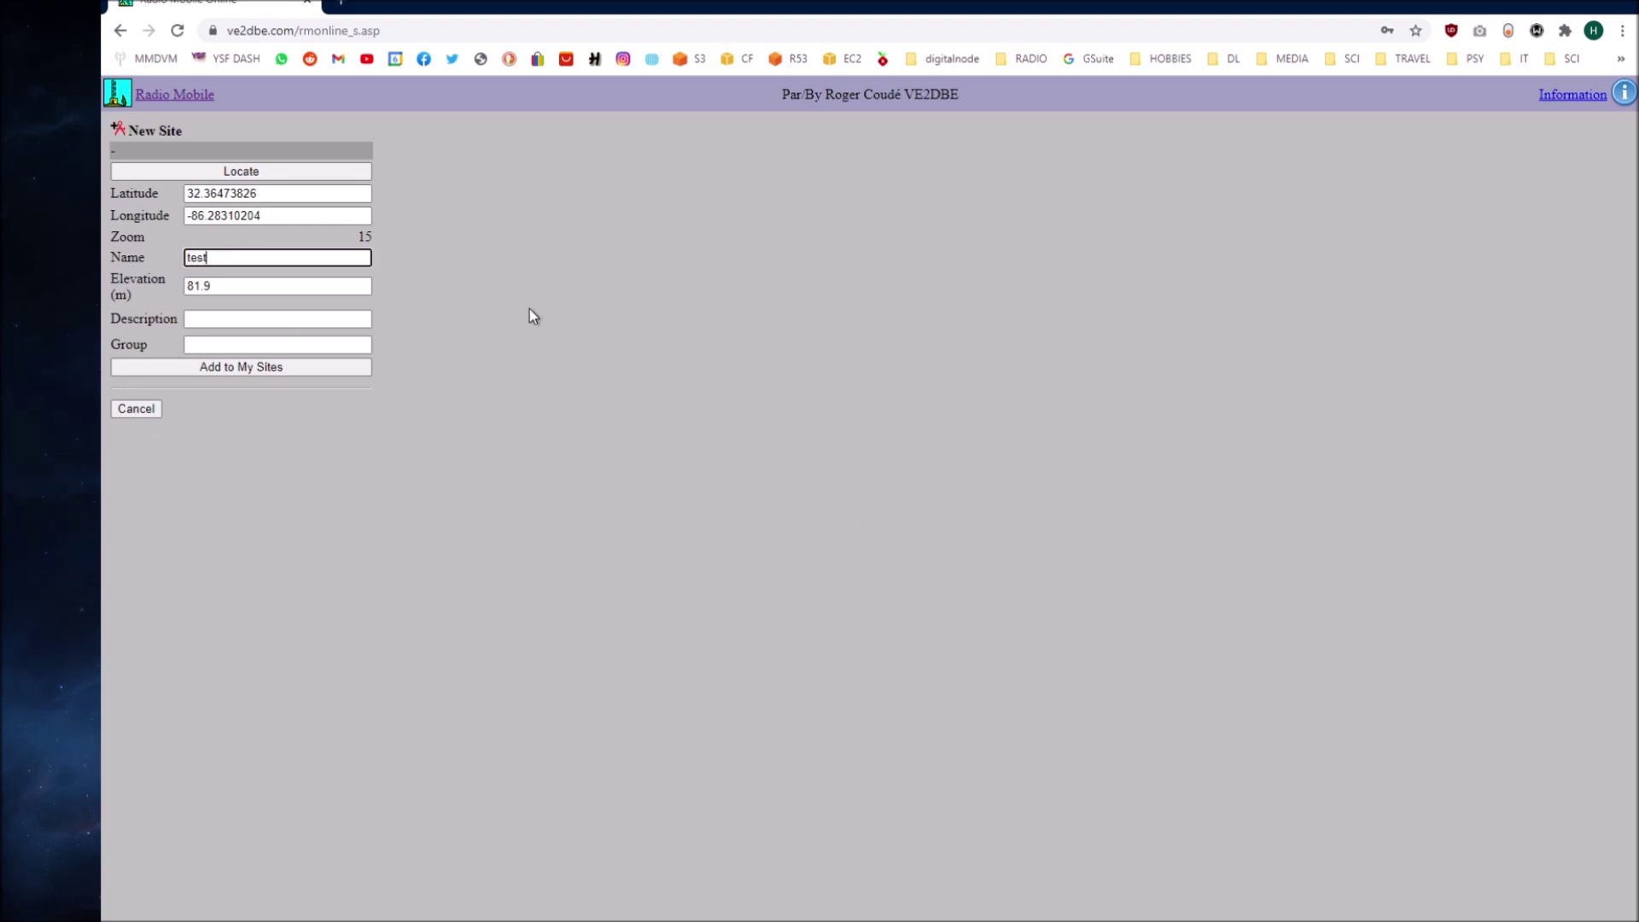
key("ctrl+a")
key("ctrl+c")
left_click(305, 319)
key("ctrl+v")
left_click(305, 342)
key("ctrl+v")
left_click(505, 358)
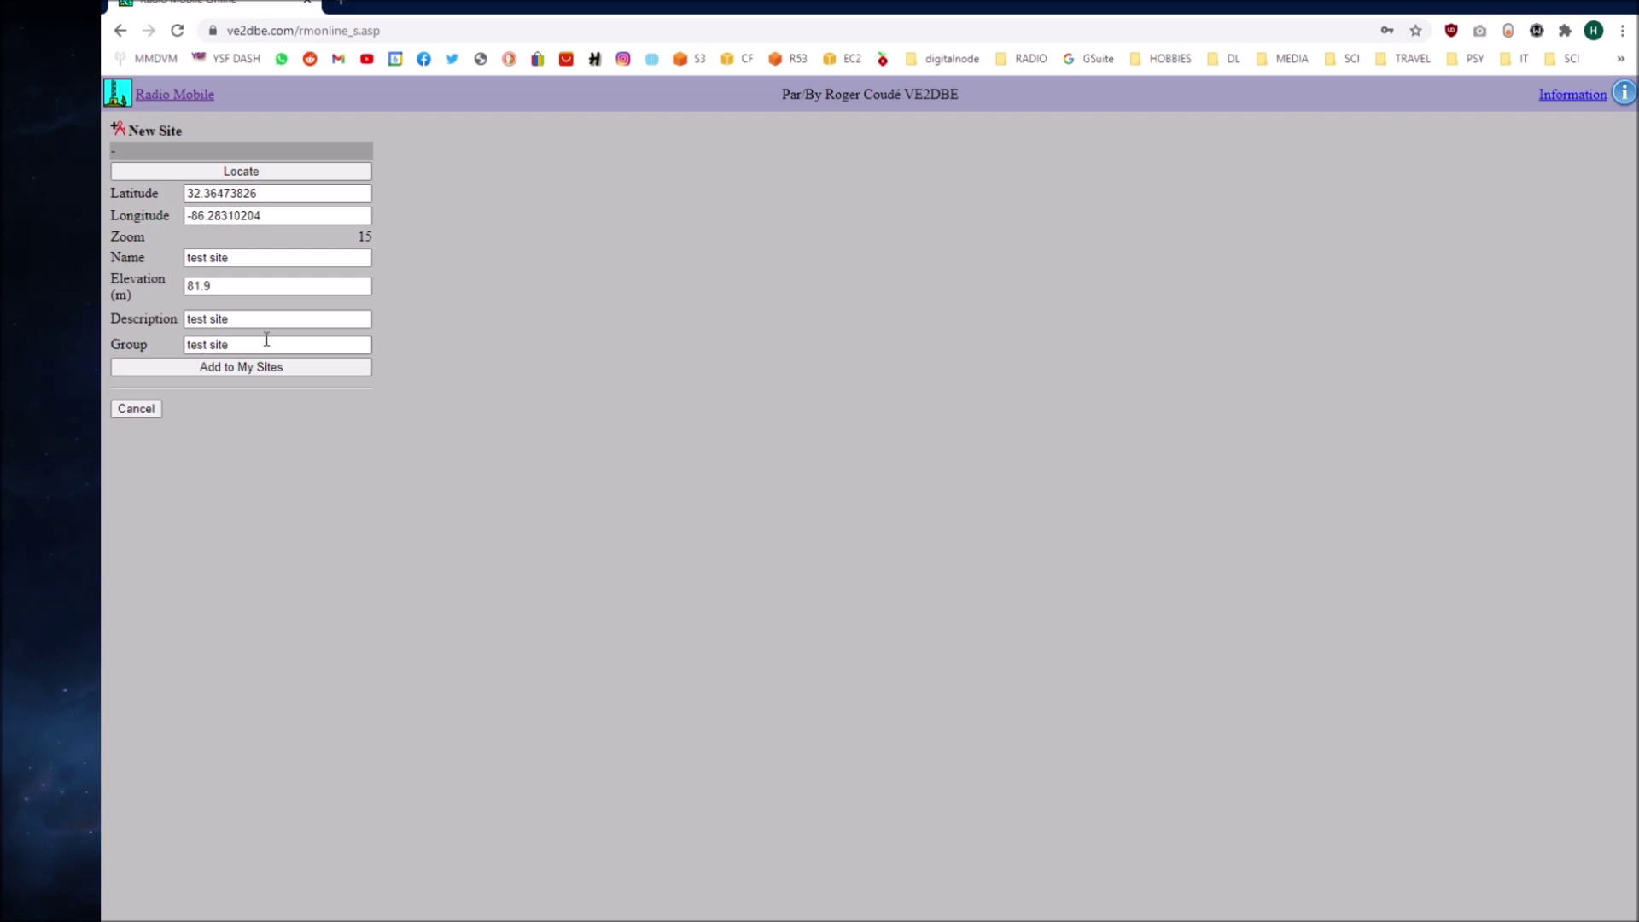
left_click(229, 367)
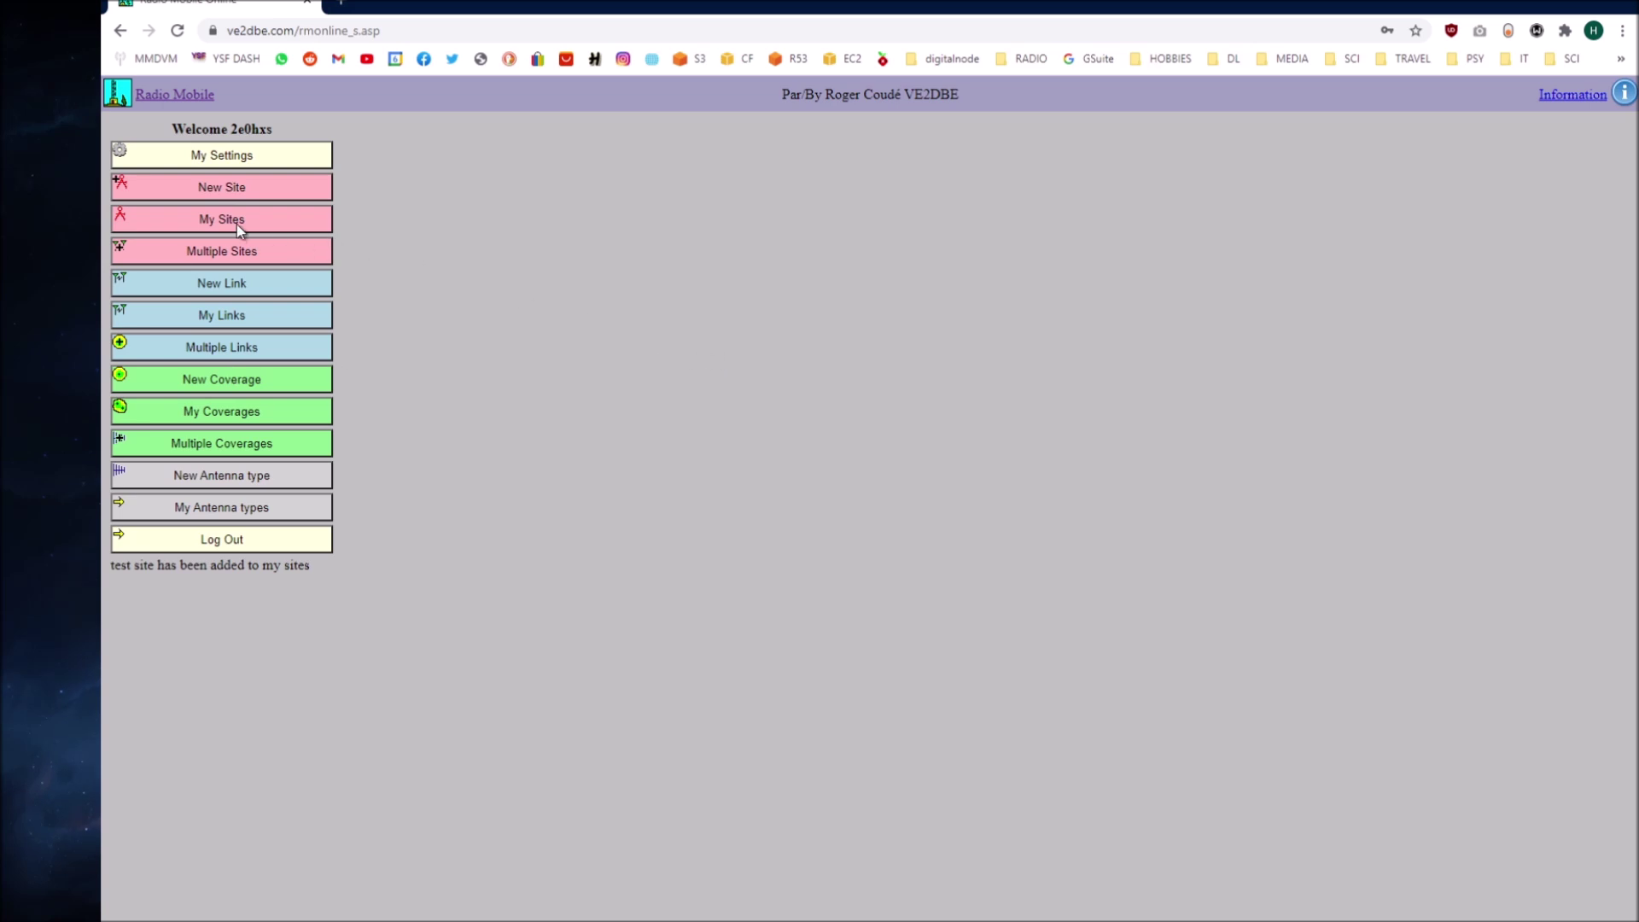
- Start a new coverage with "test site" as the centre site and set the antenna height to 10 m above ground
left_click(226, 388)
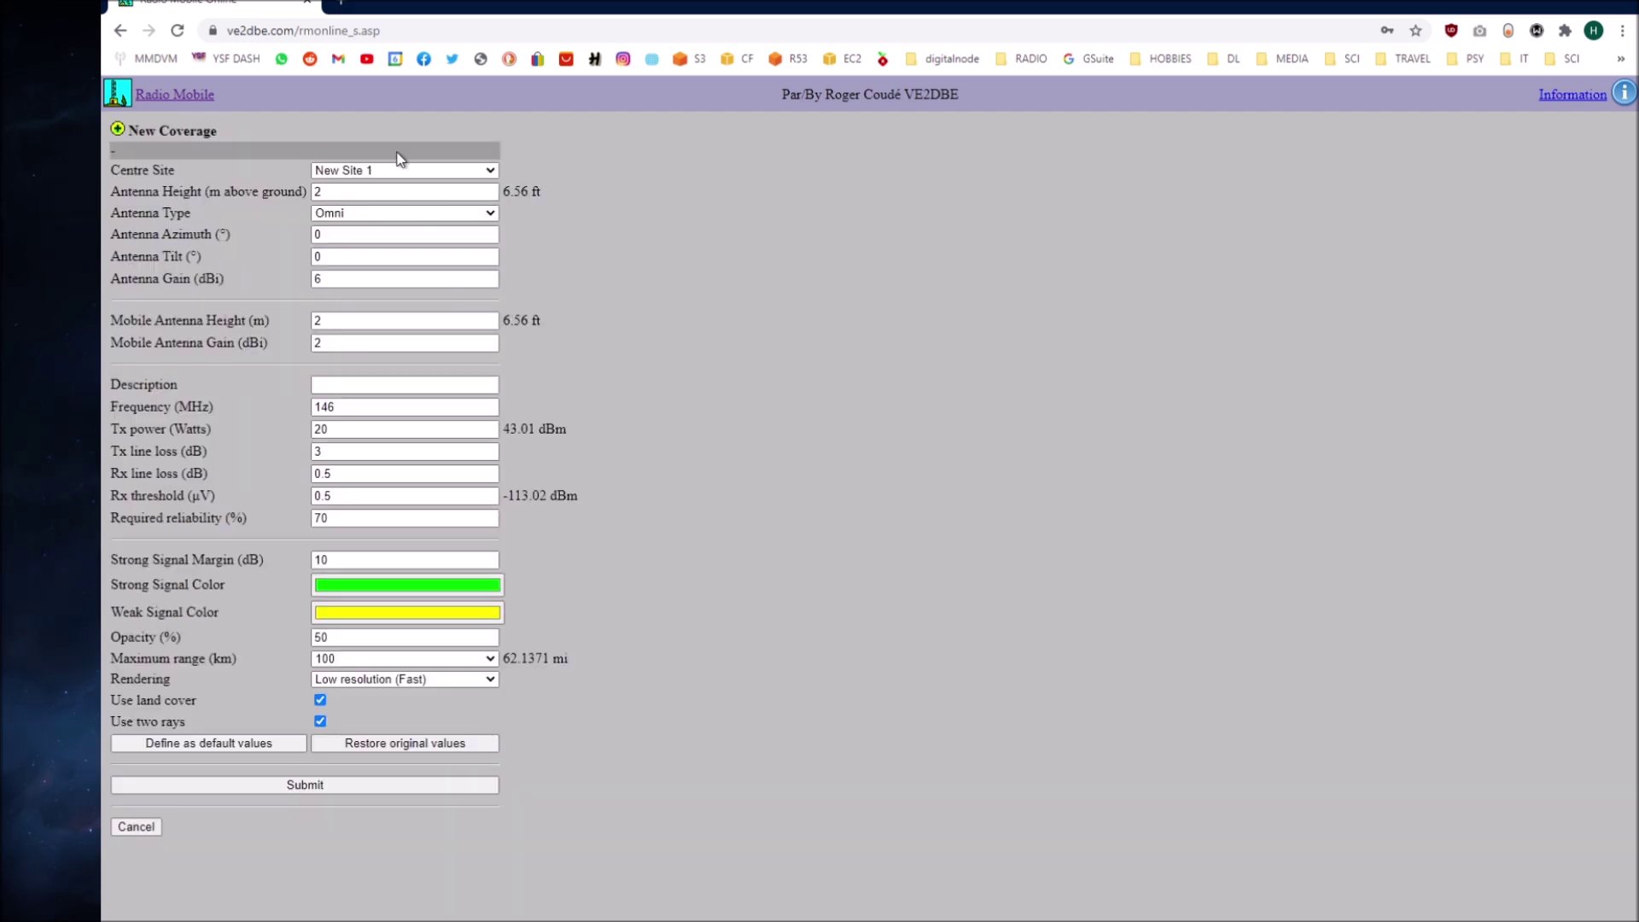
left_click(355, 219)
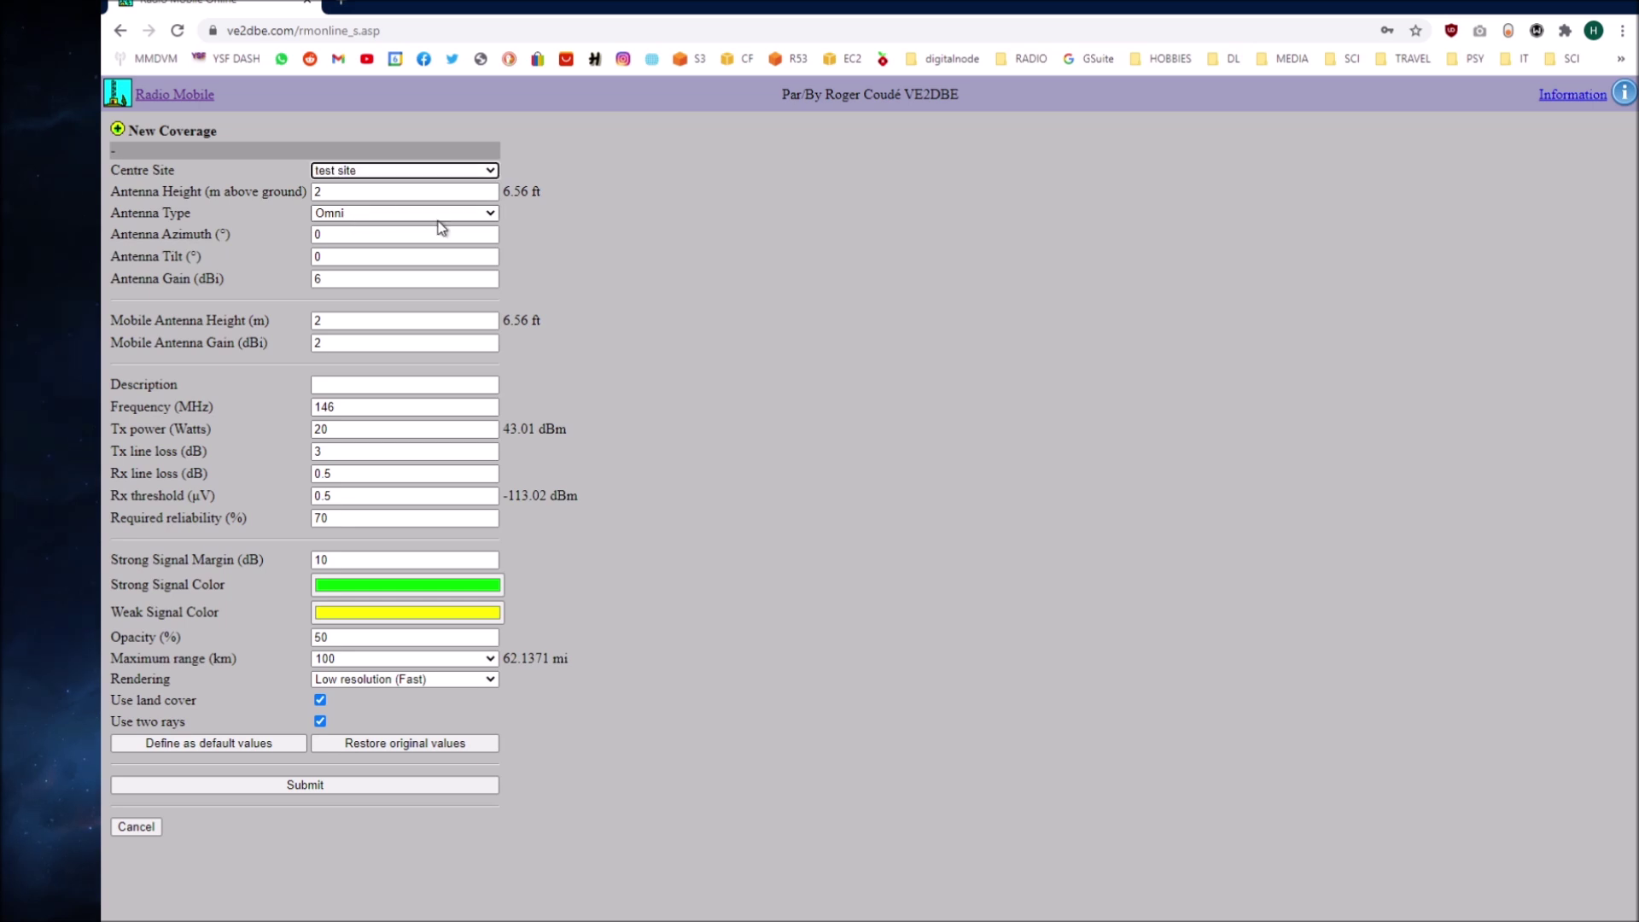
double_click(345, 193)
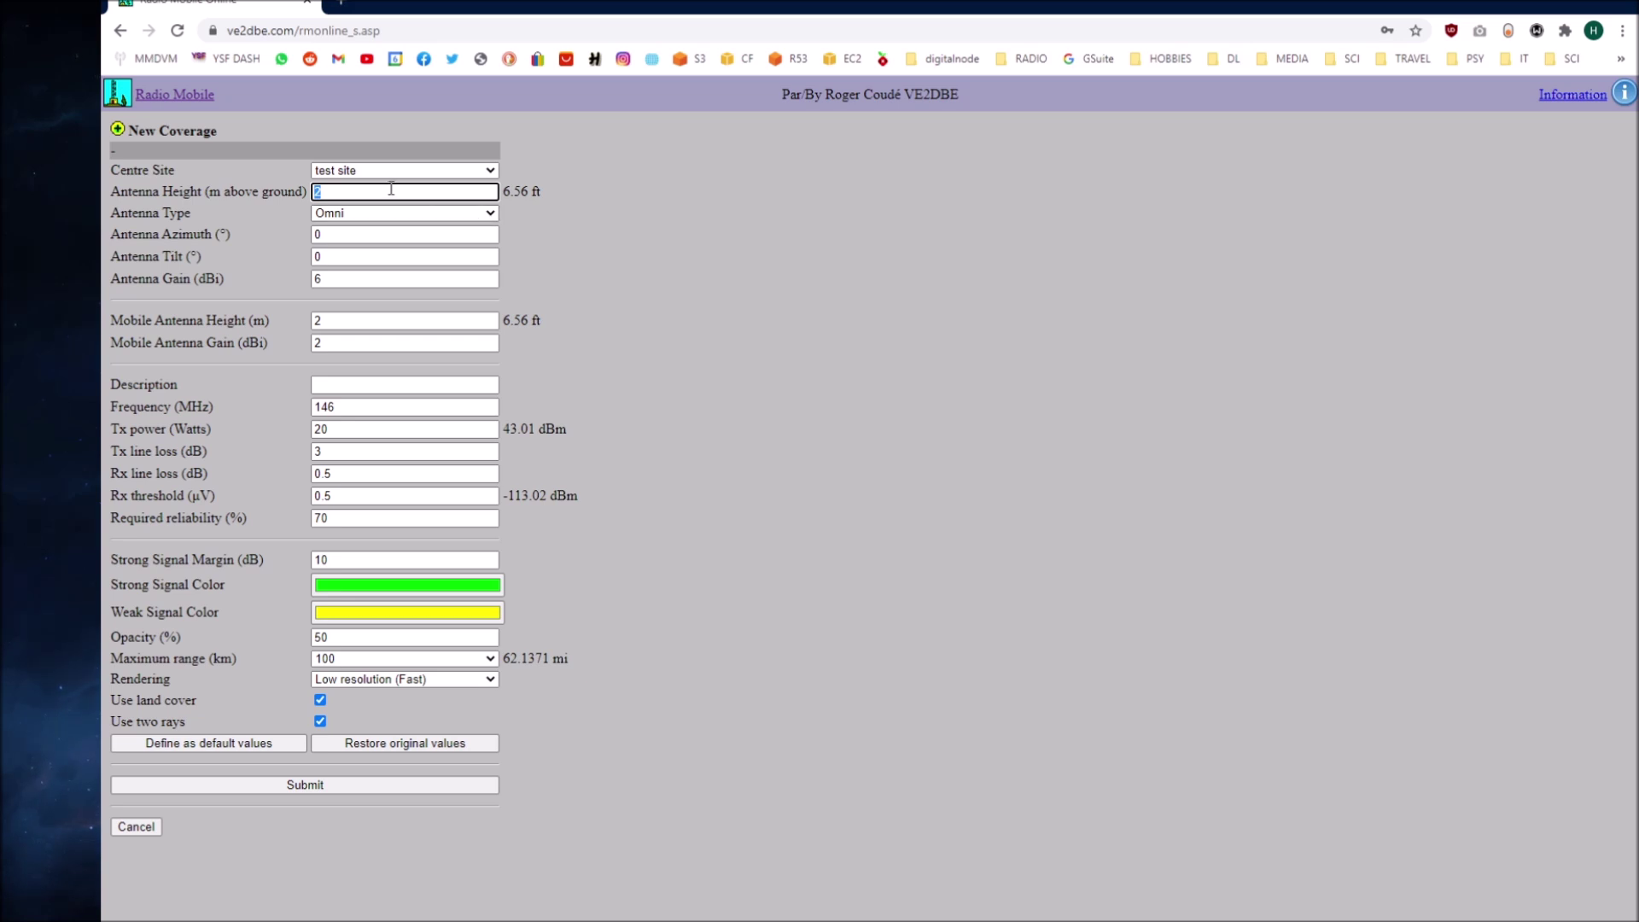
type("10")
left_click(692, 256)
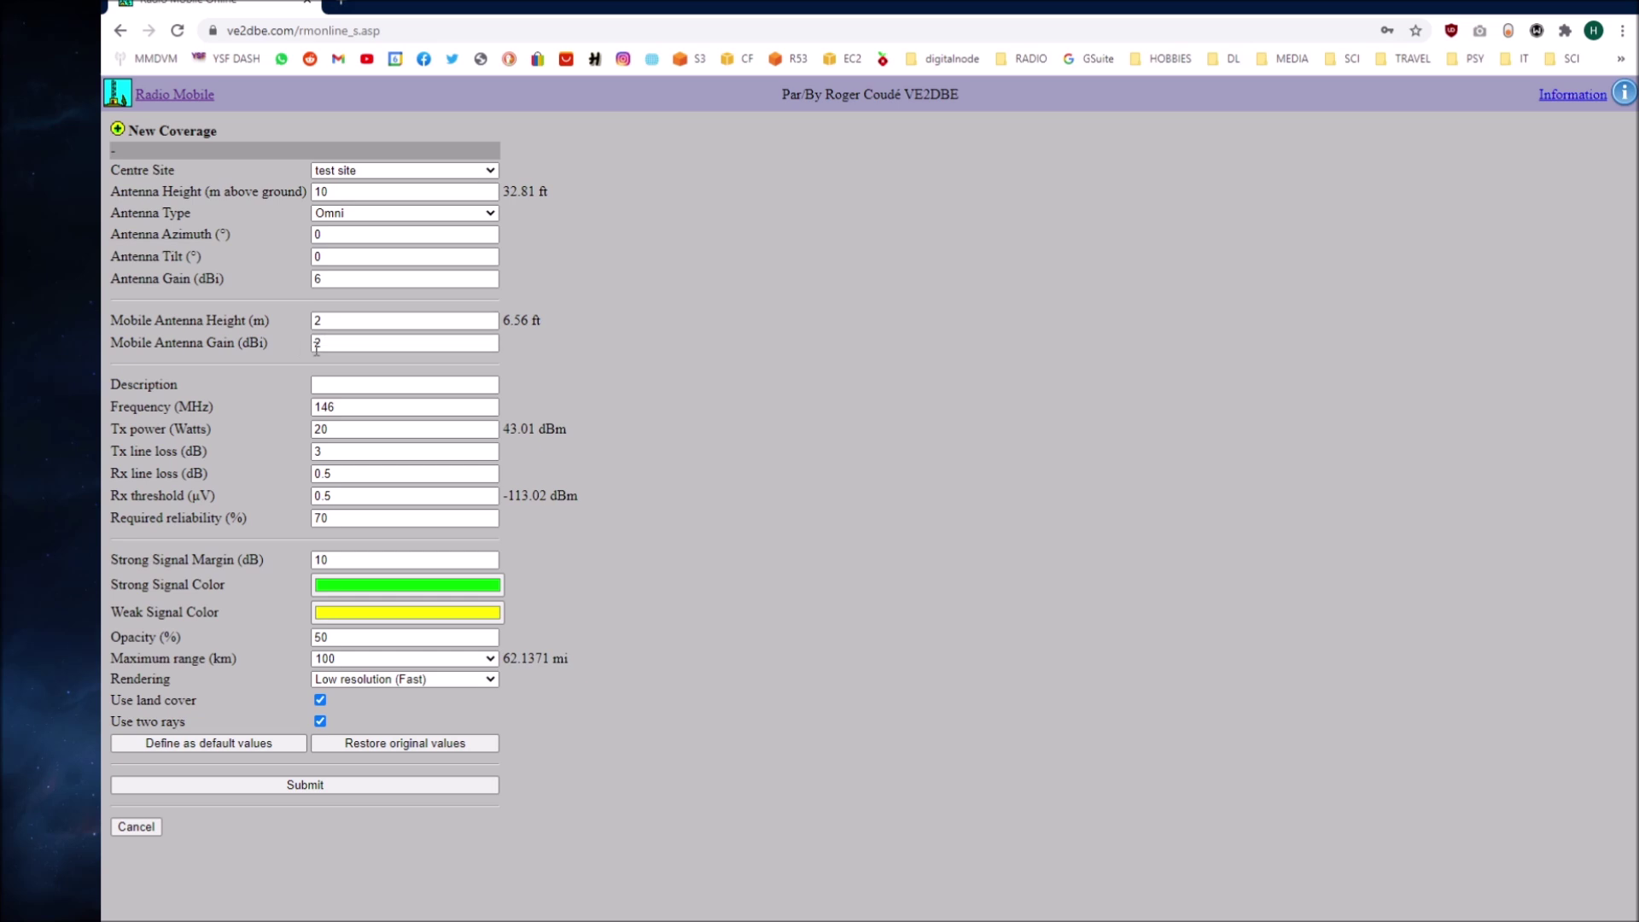
- Set the coverage description to "test plot" and the frequency to 145.500 MHz
left_click(354, 387)
type("test plot")
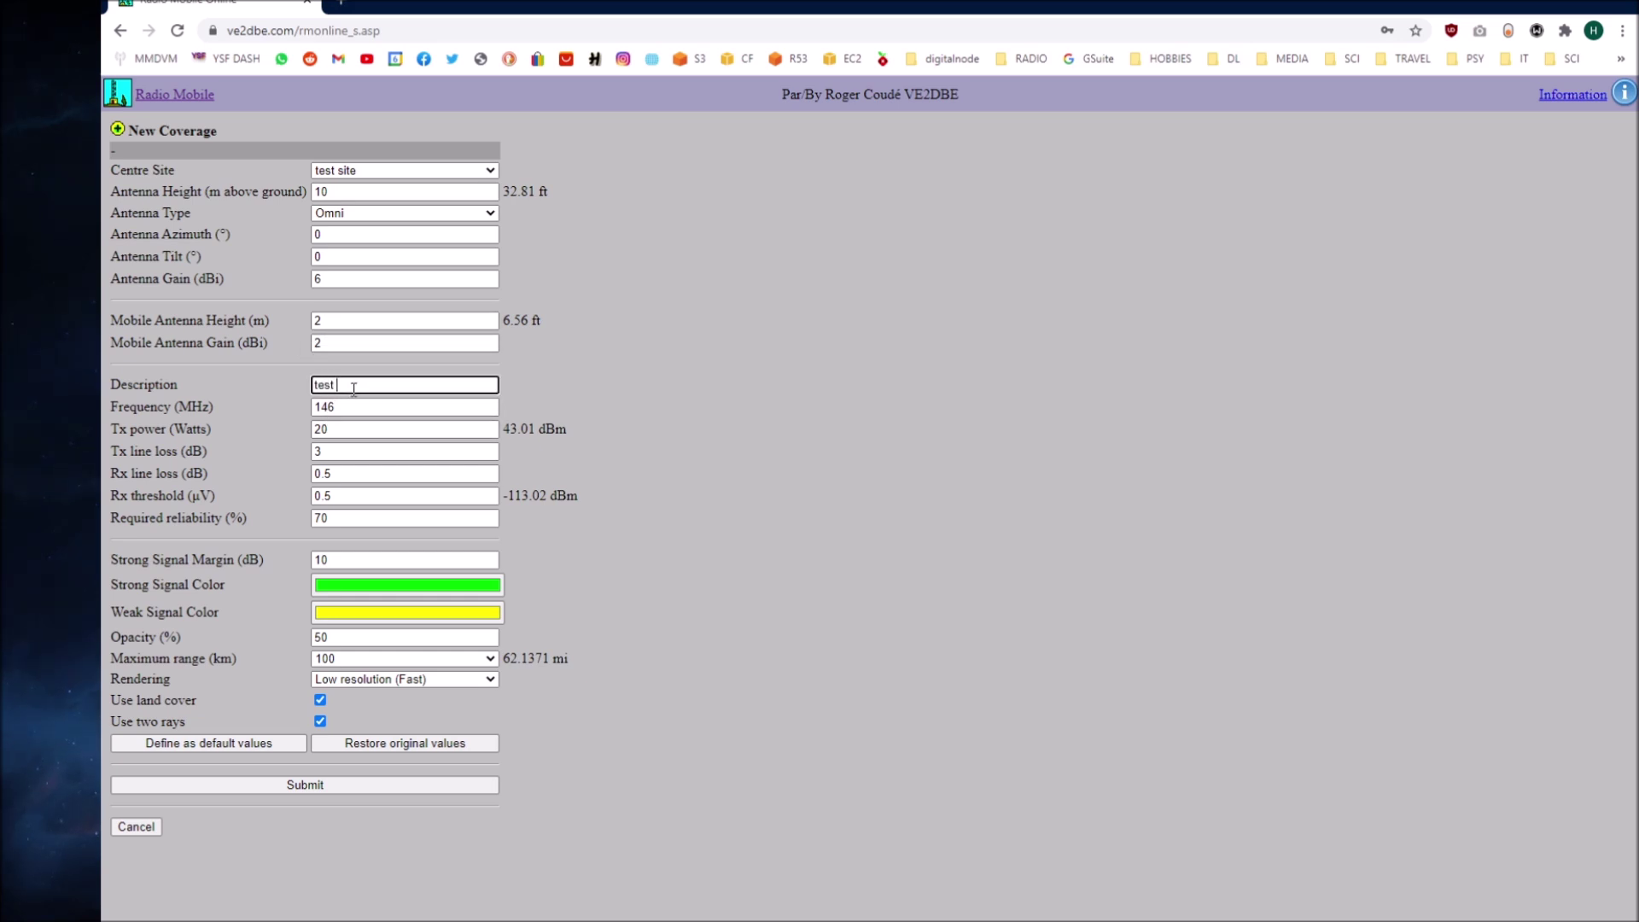
left_click(634, 357)
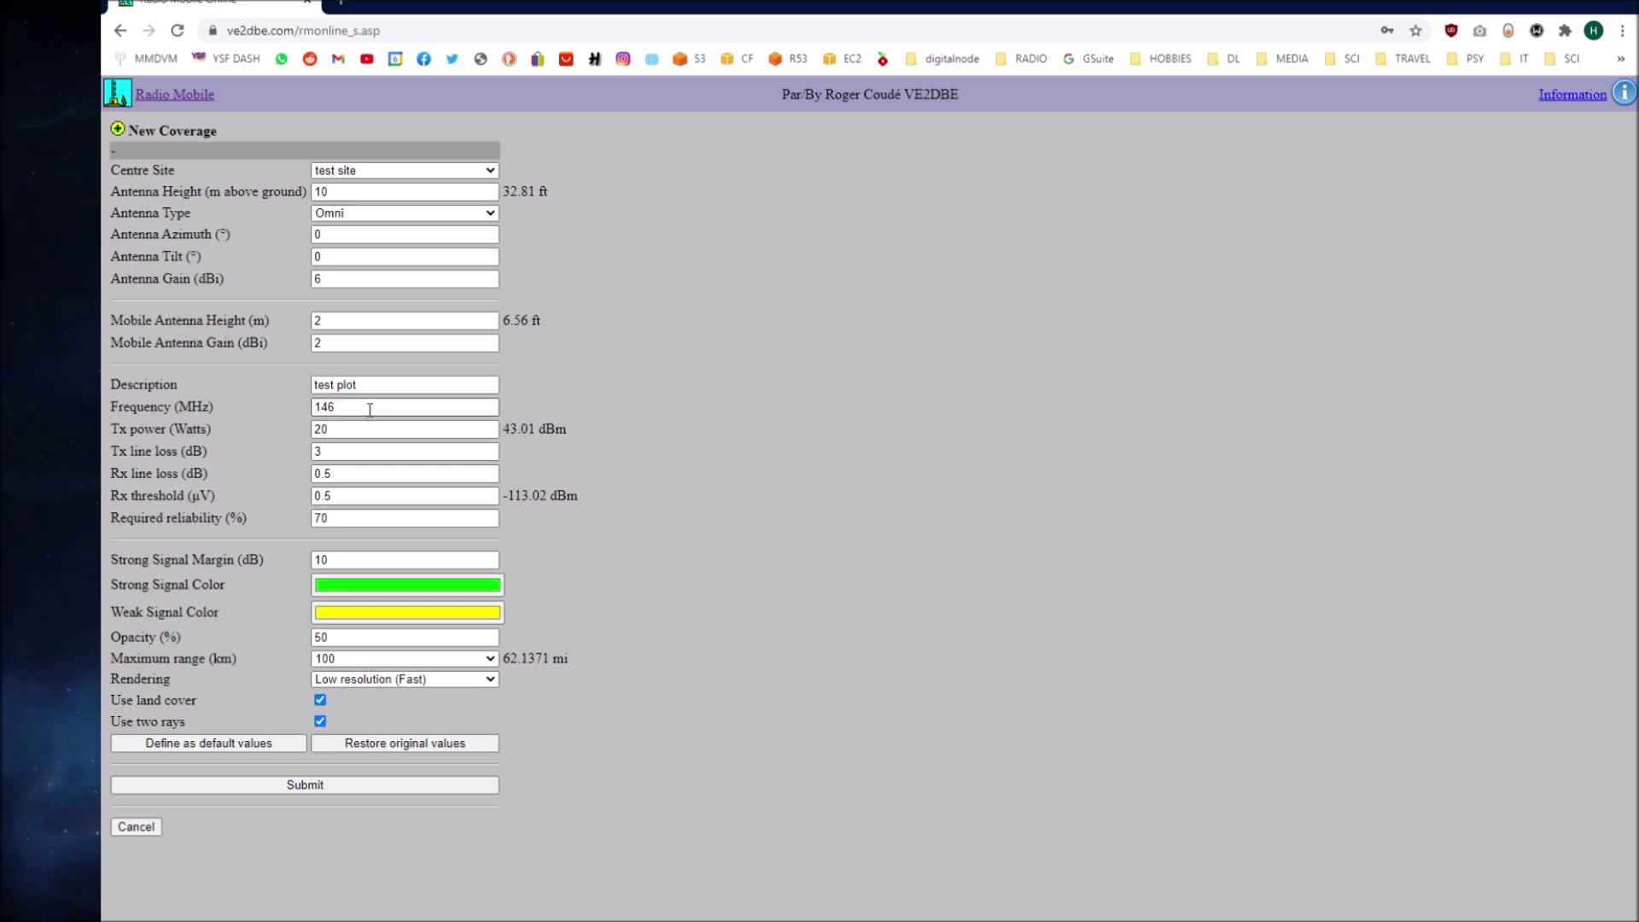
double_click(379, 410)
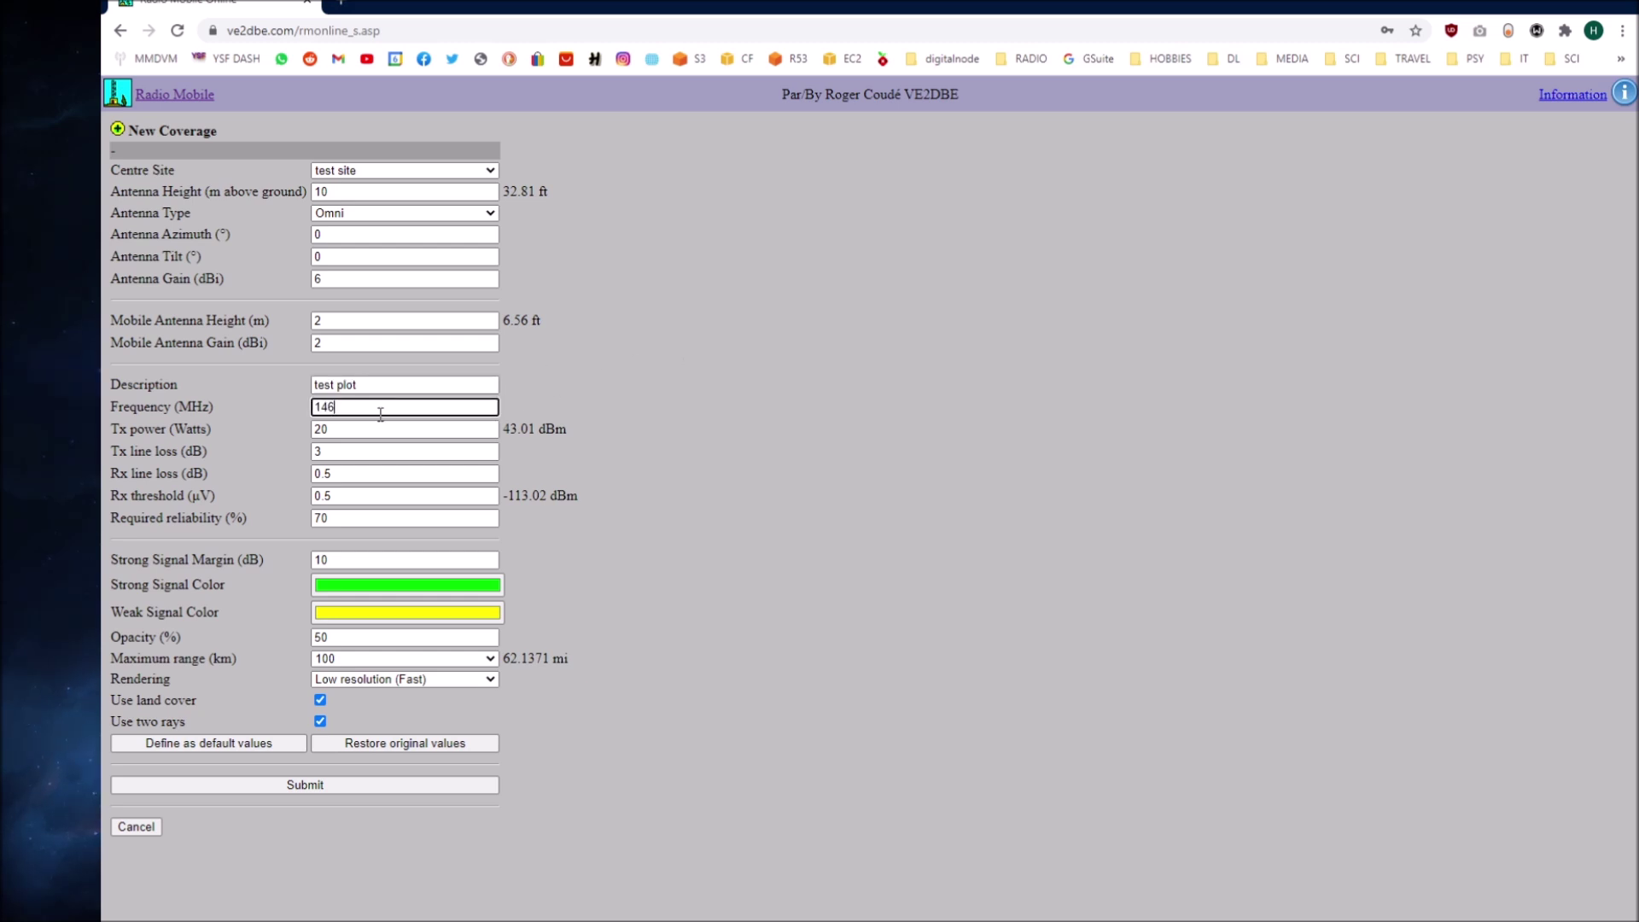
left_click(390, 407)
double_click(370, 408)
type("145.500")
left_click(917, 417)
- Set the coverage's Tx power to 50 watts
left_click_drag(394, 429, 205, 427)
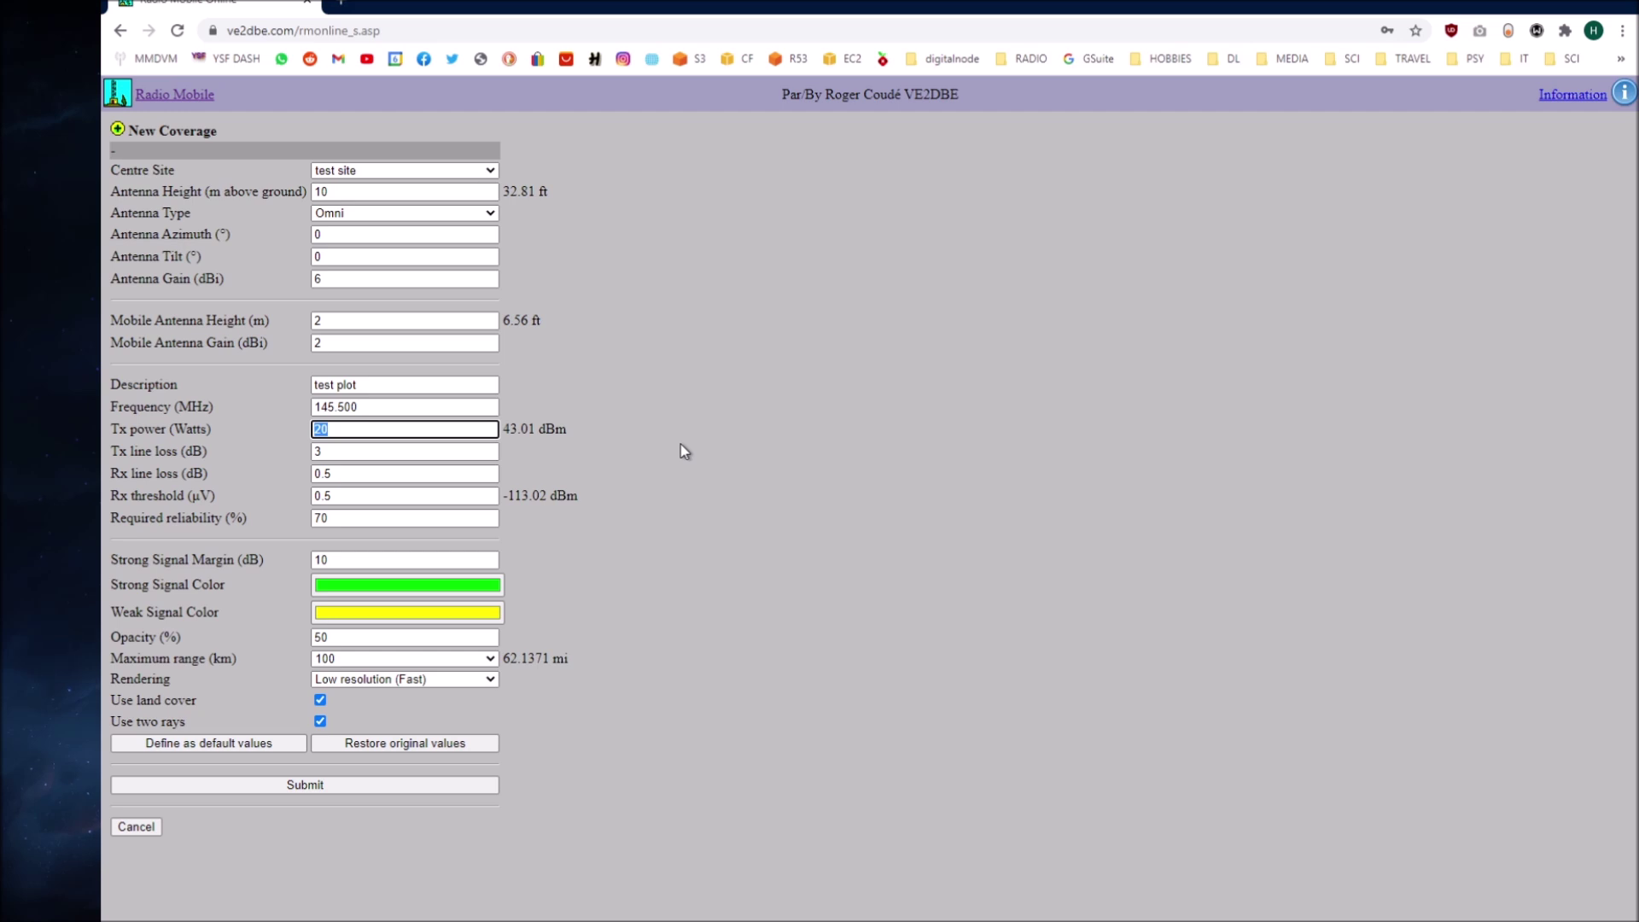
type("50")
left_click(371, 453)
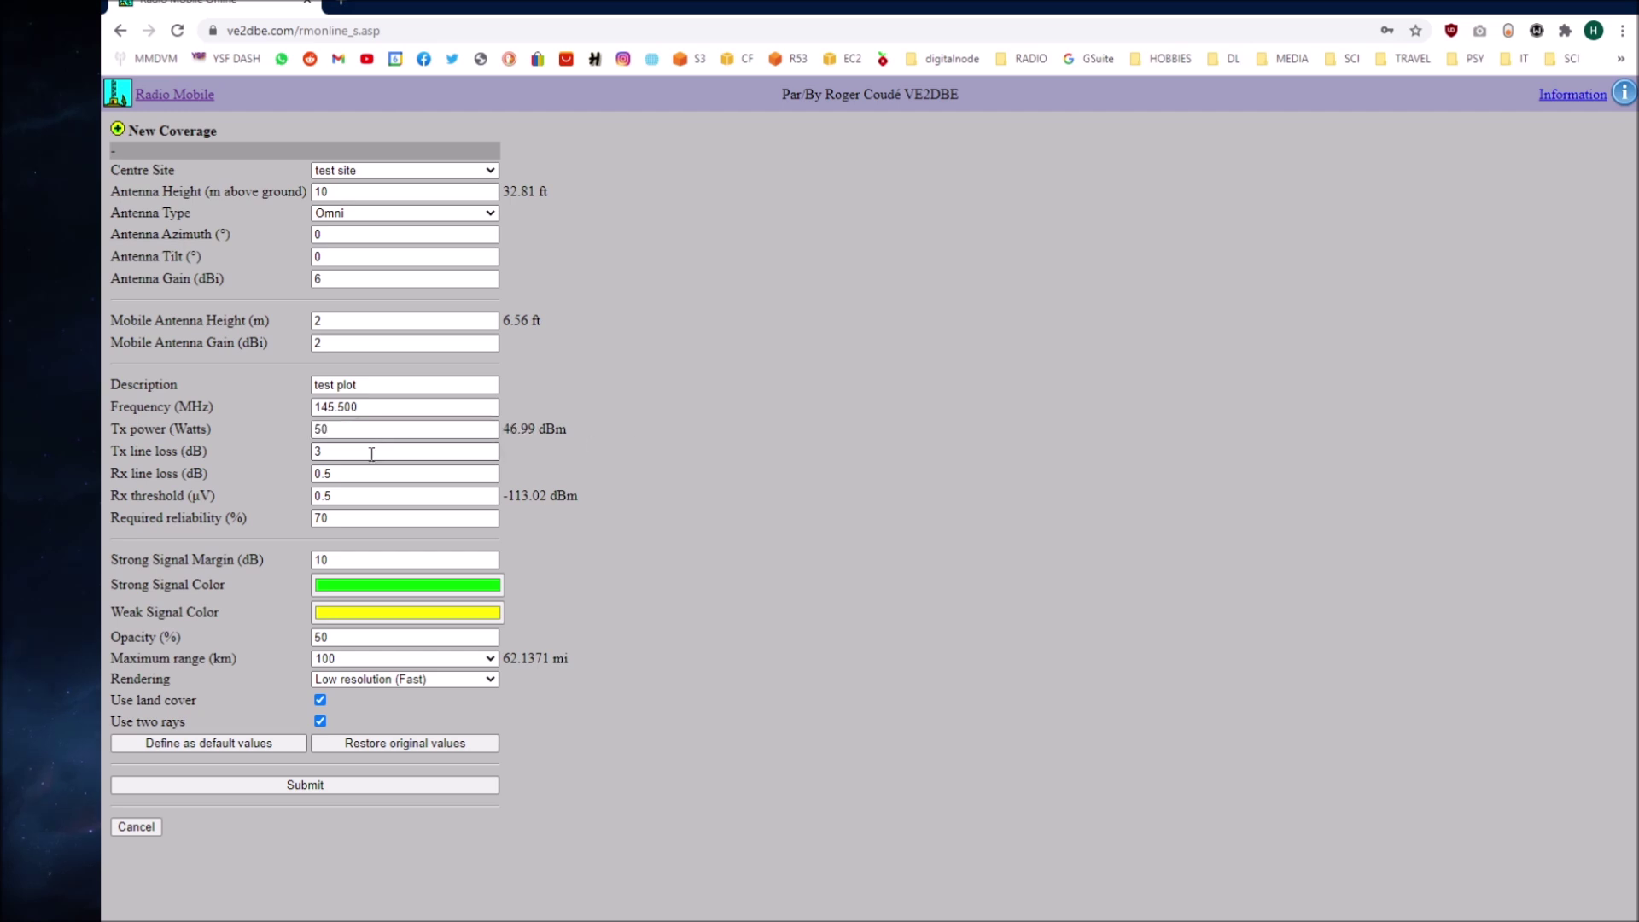
left_click_drag(112, 455, 229, 462)
left_click(144, 471)
left_click(333, 450)
left_click(665, 459)
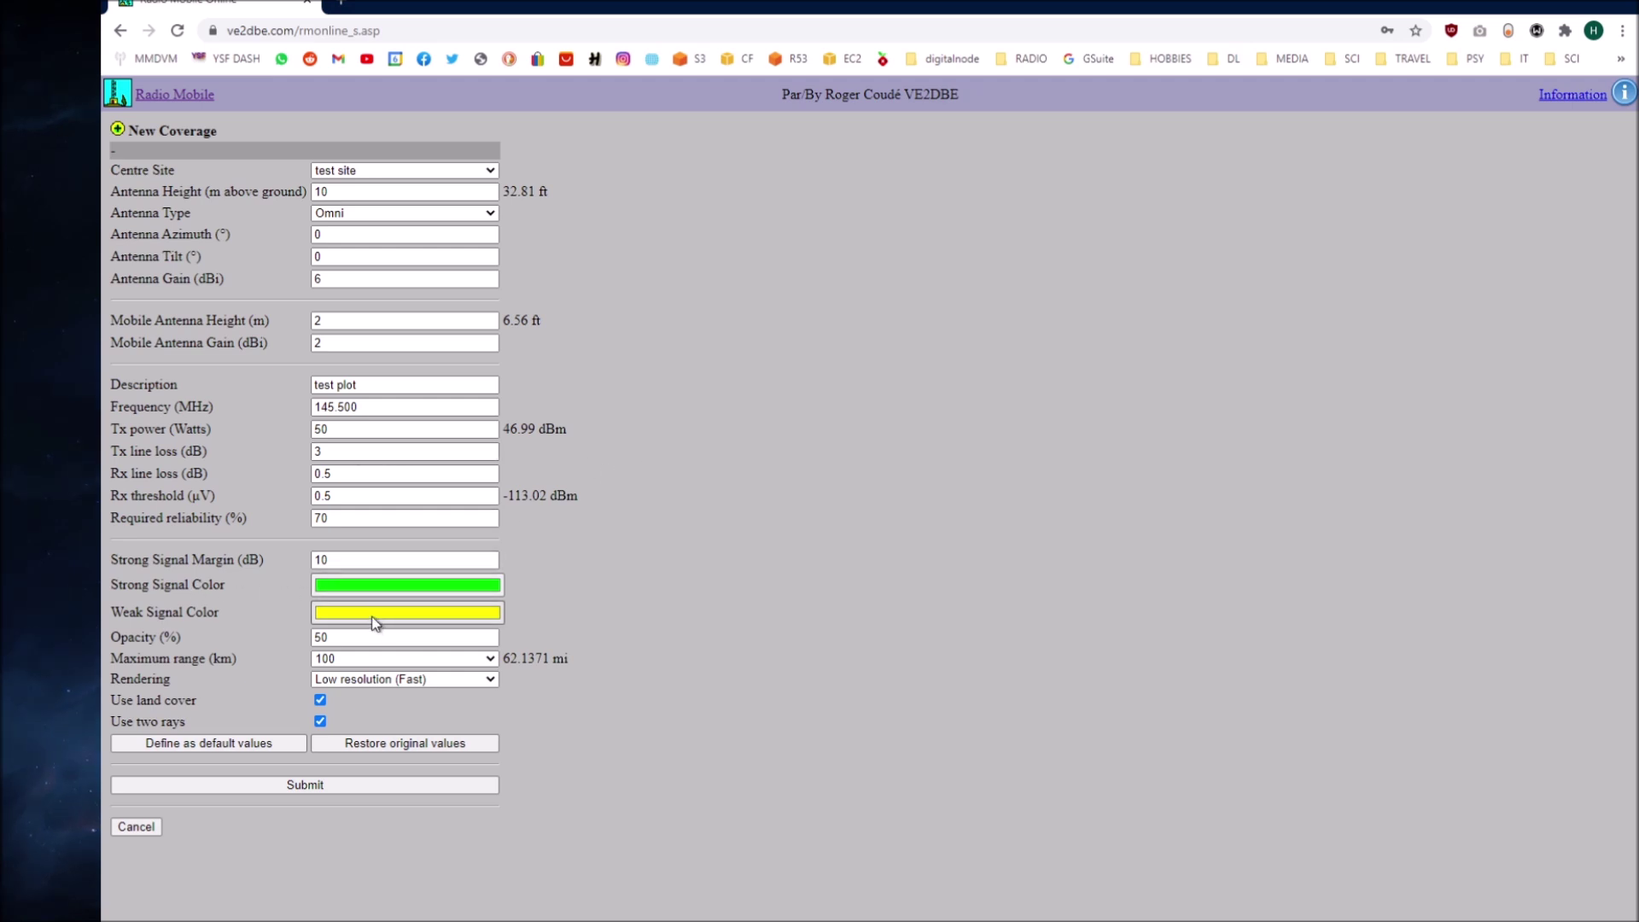
- Submit the "test plot" coverage for calculation
left_click(326, 785)
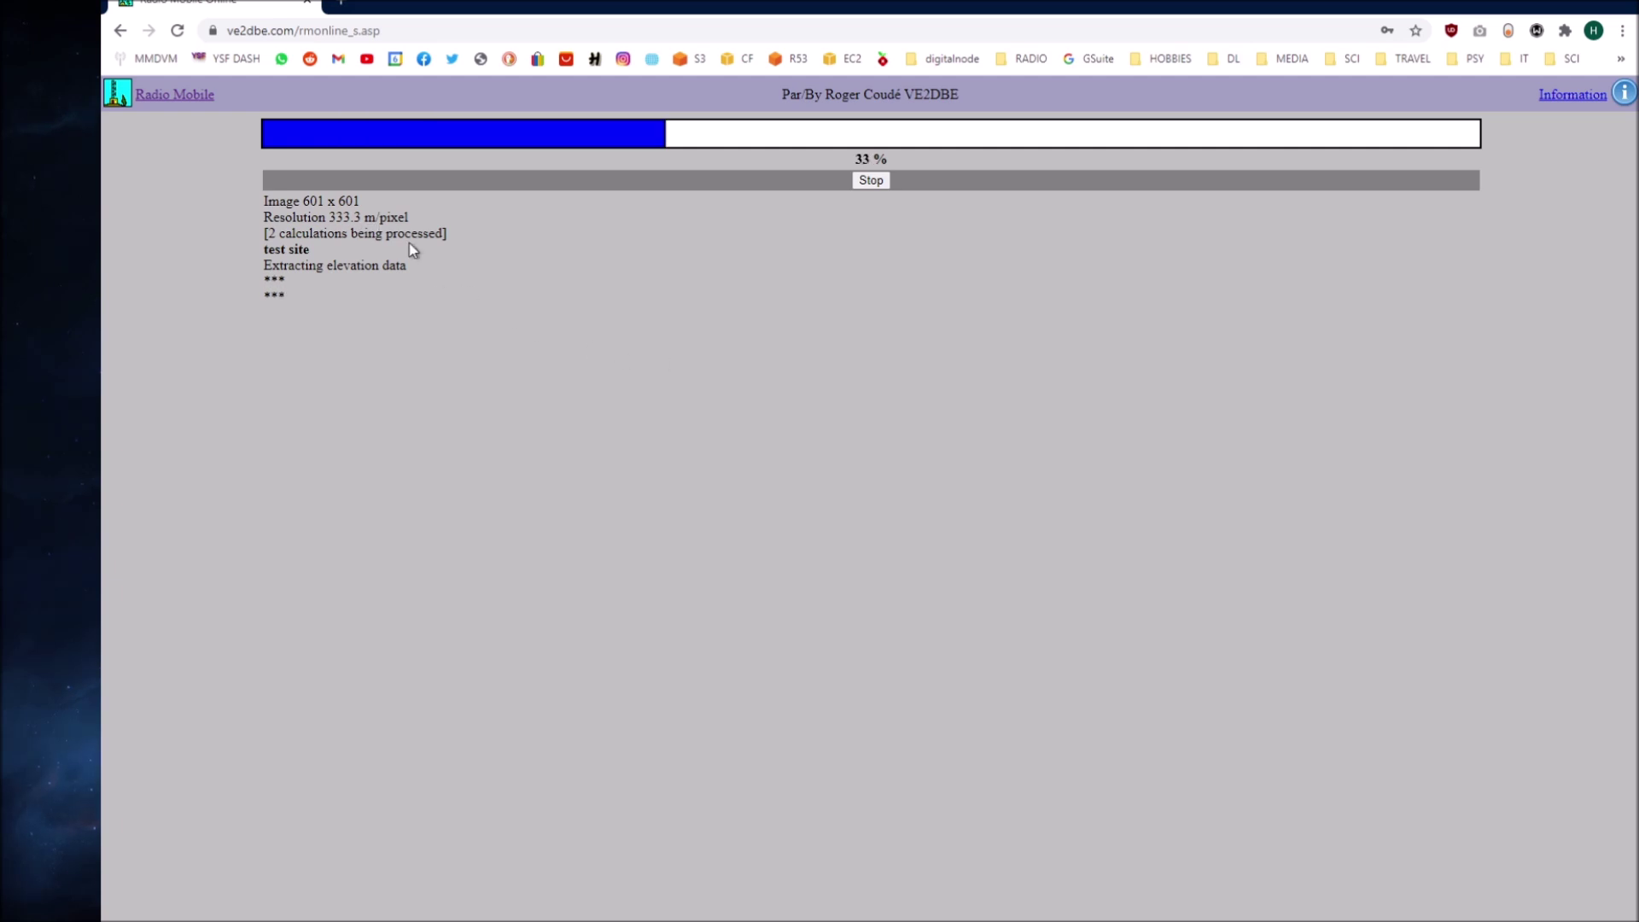
left_click_drag(266, 233, 474, 240)
left_click(474, 240)
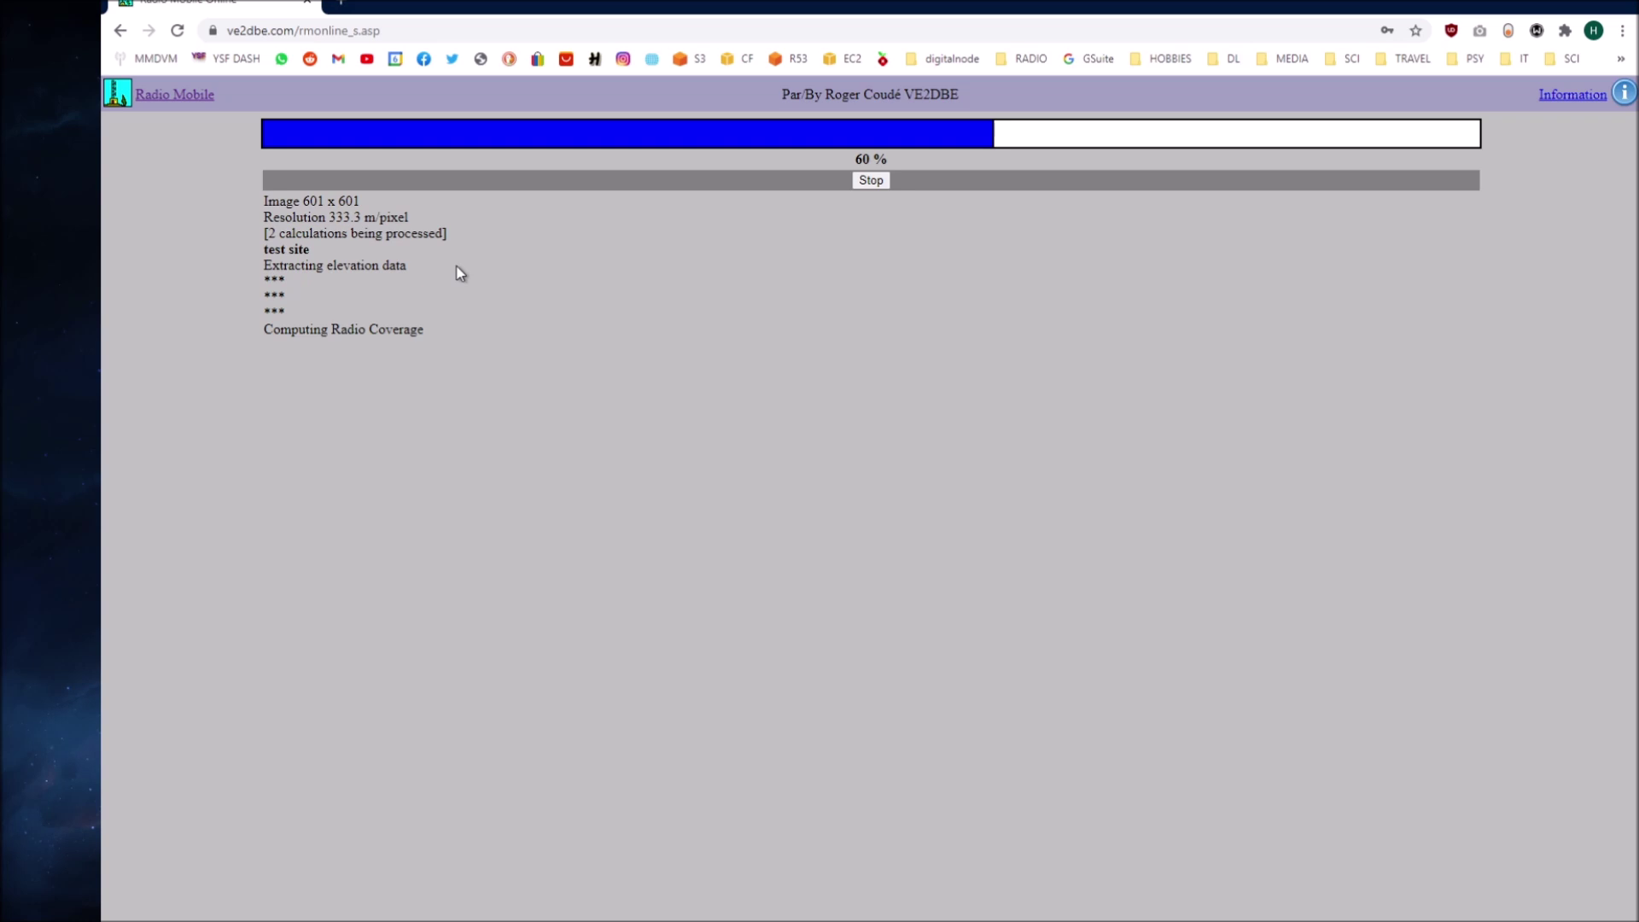
left_click_drag(253, 330, 427, 330)
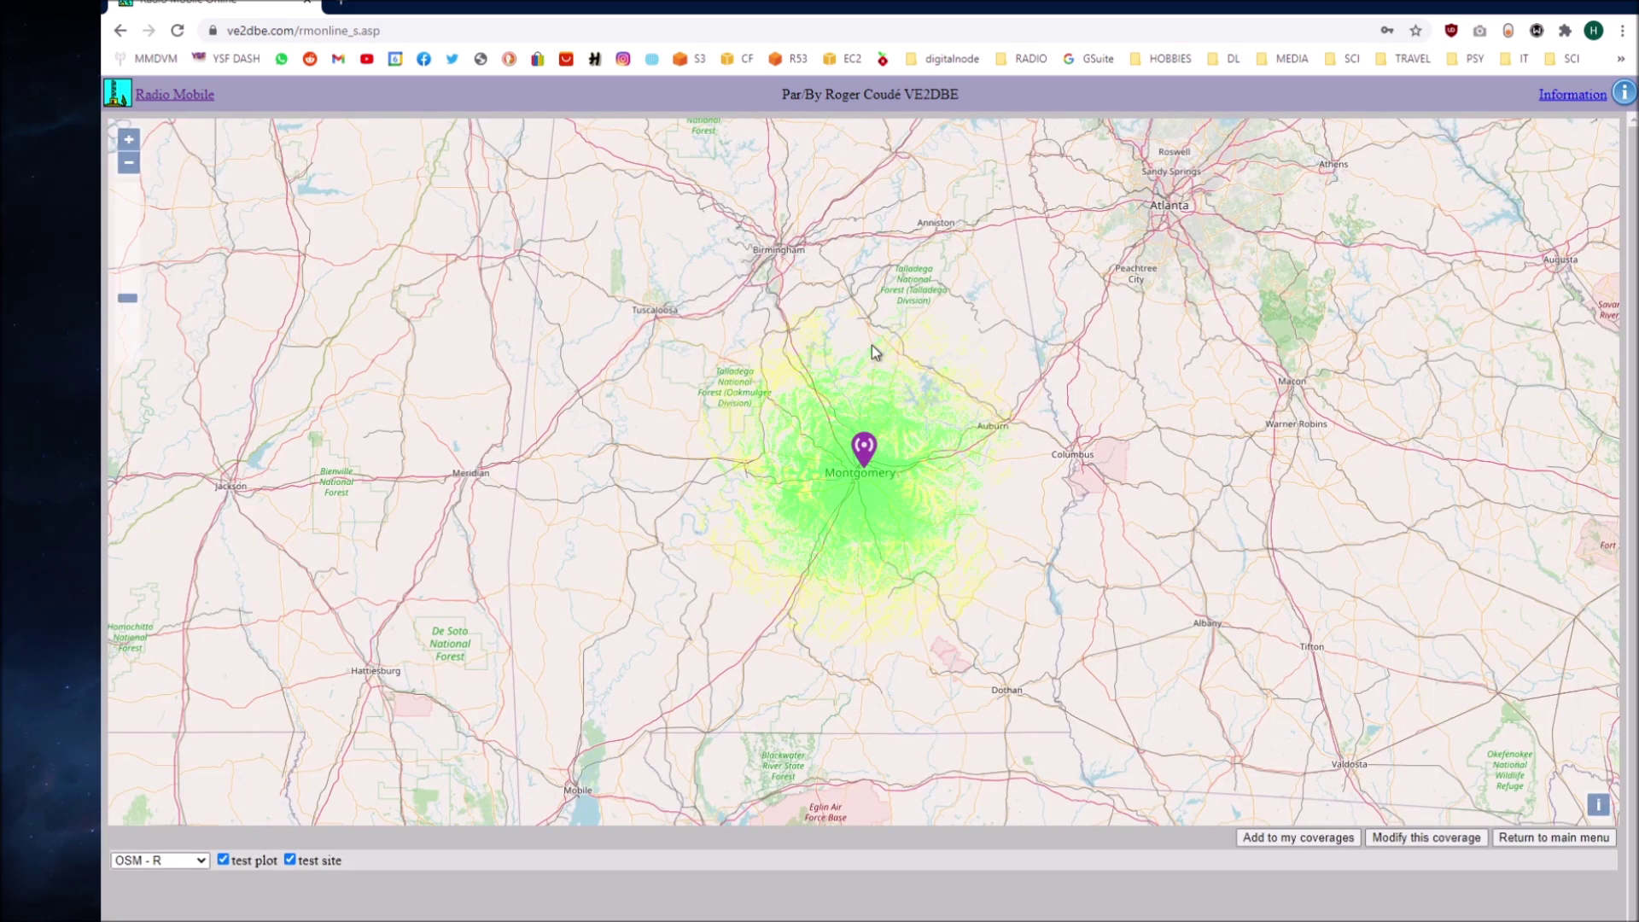
- Examine the "test plot" coverage around Montgomery, both in close detail and across its full extent
scroll(865, 470, "up", 1)
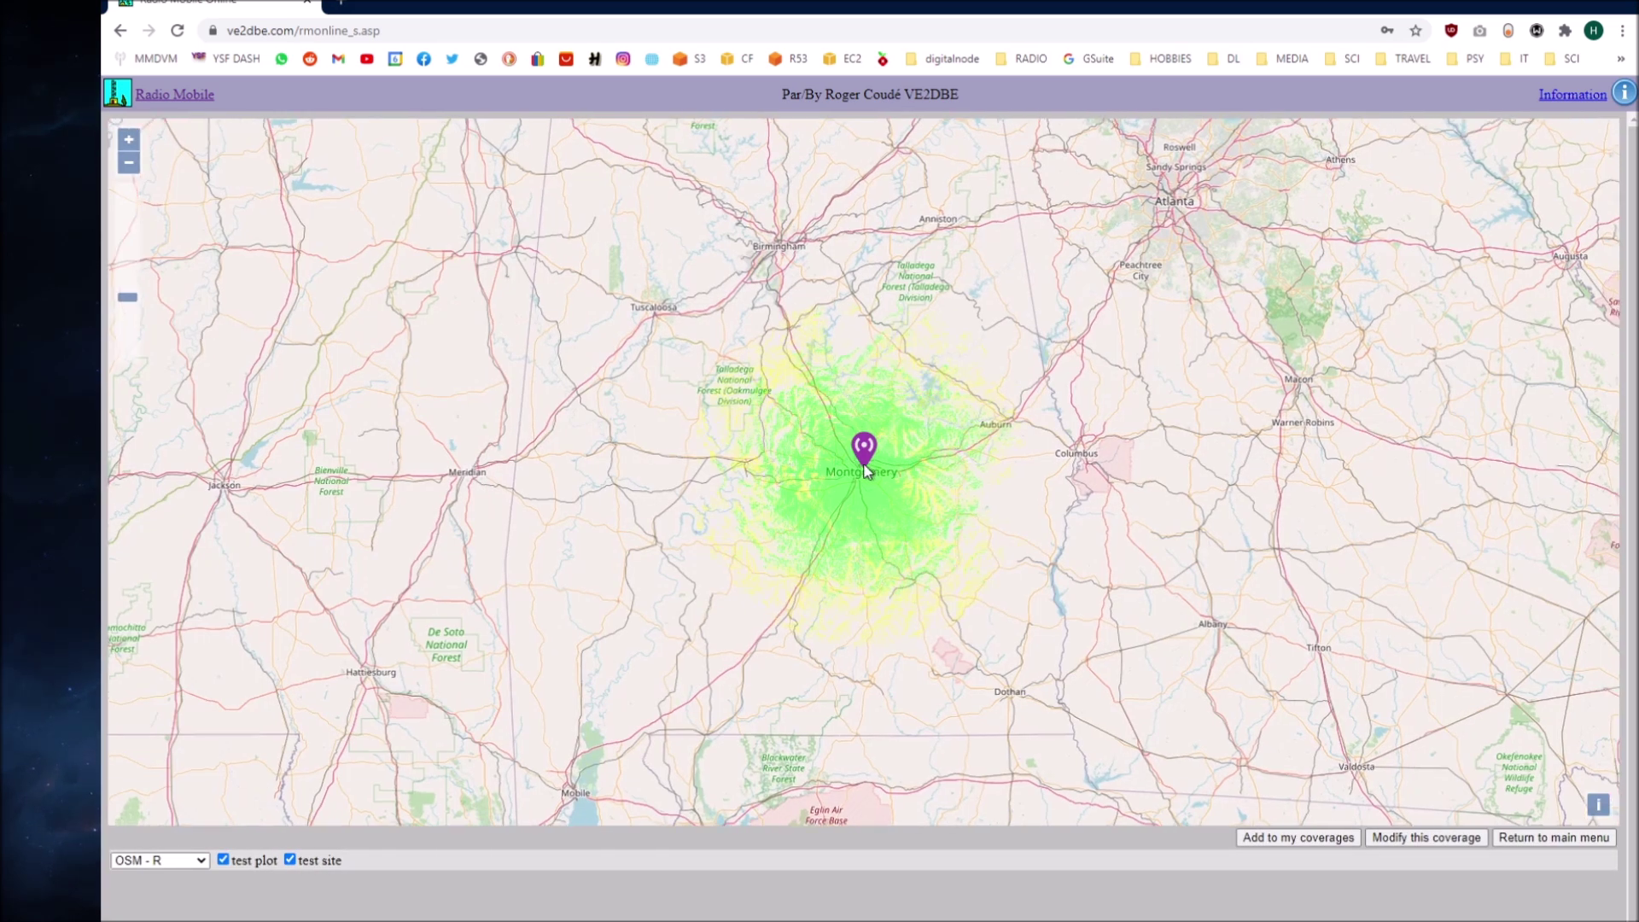
scroll(865, 469, "up", 3)
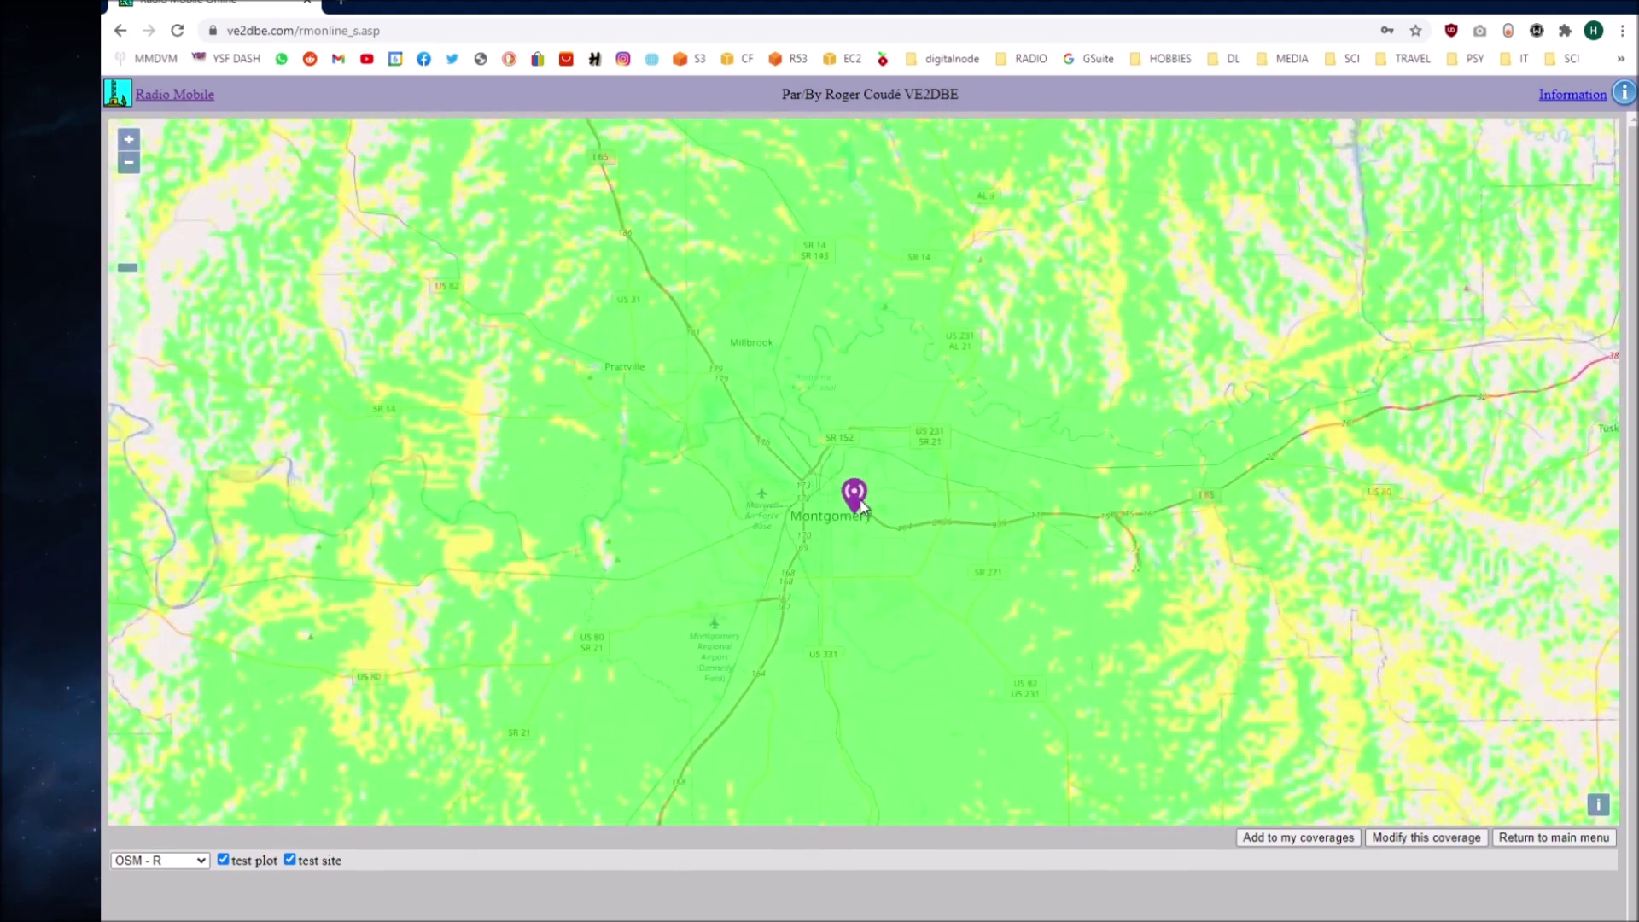
scroll(863, 505, "down", 2)
scroll(860, 512, "up", 3)
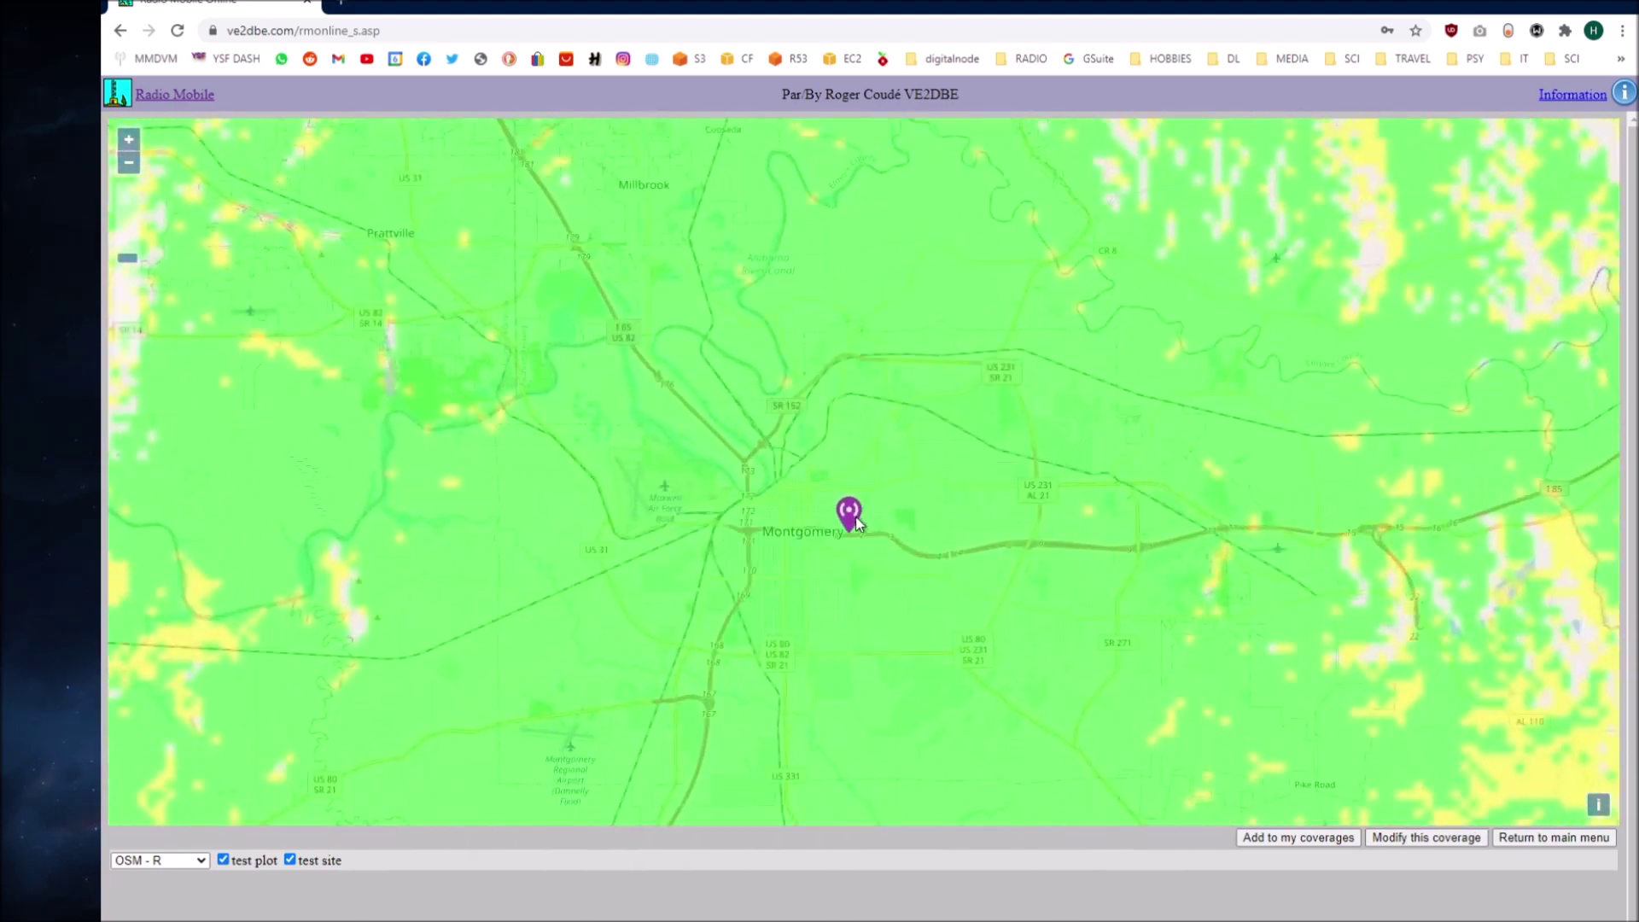
scroll(856, 516, "down", 4)
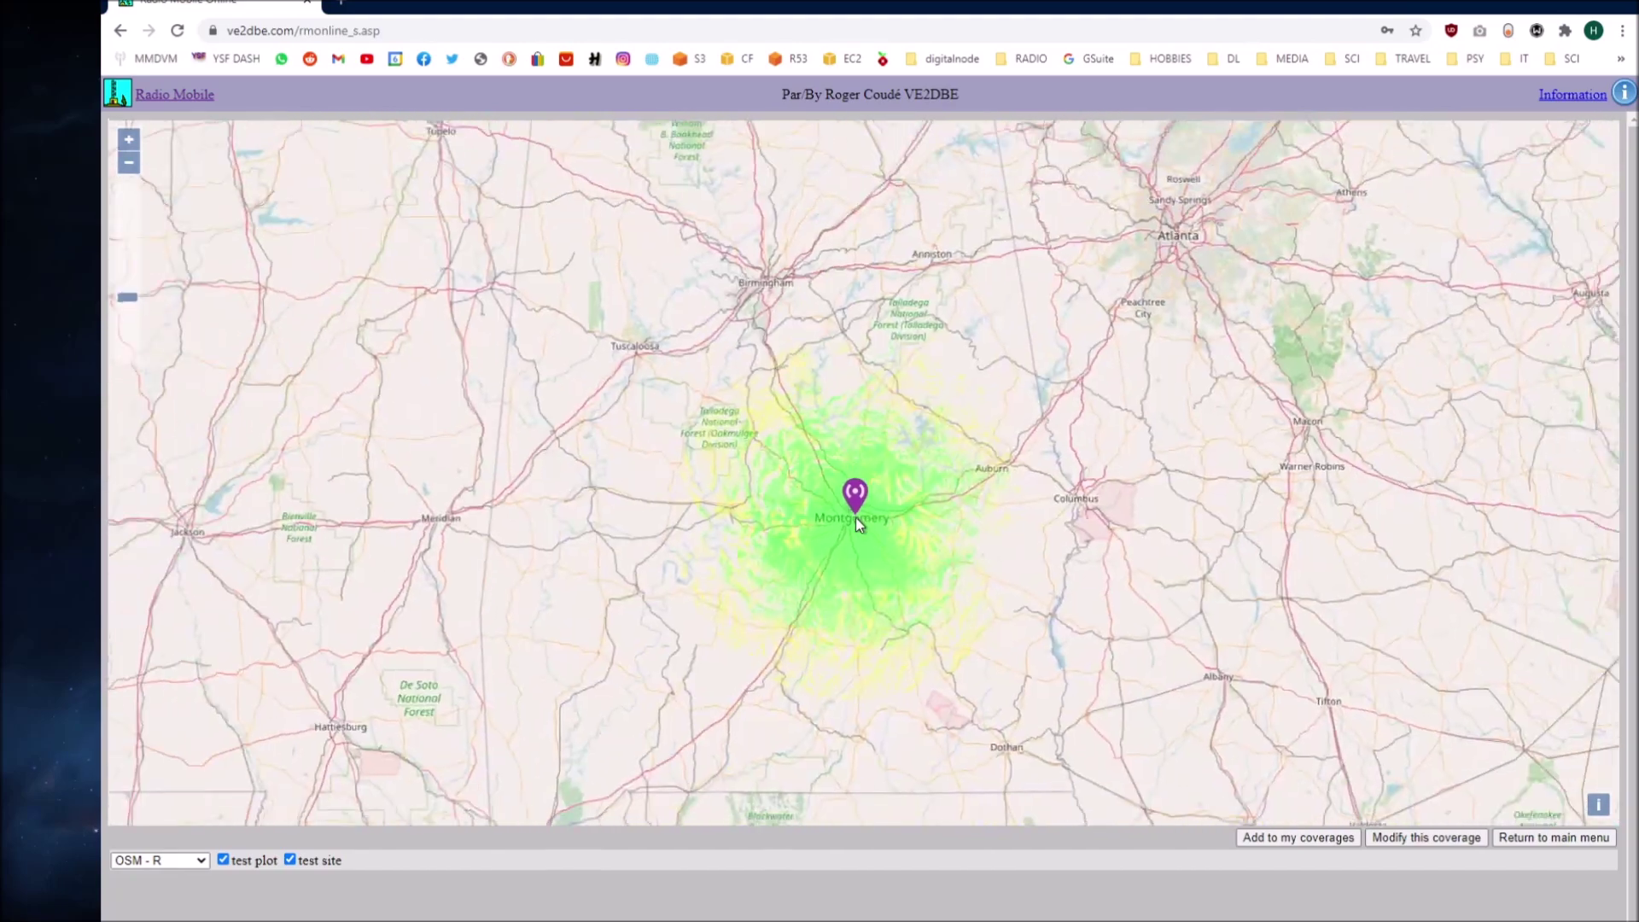
scroll(855, 517, "down", 1)
scroll(855, 517, "up", 2)
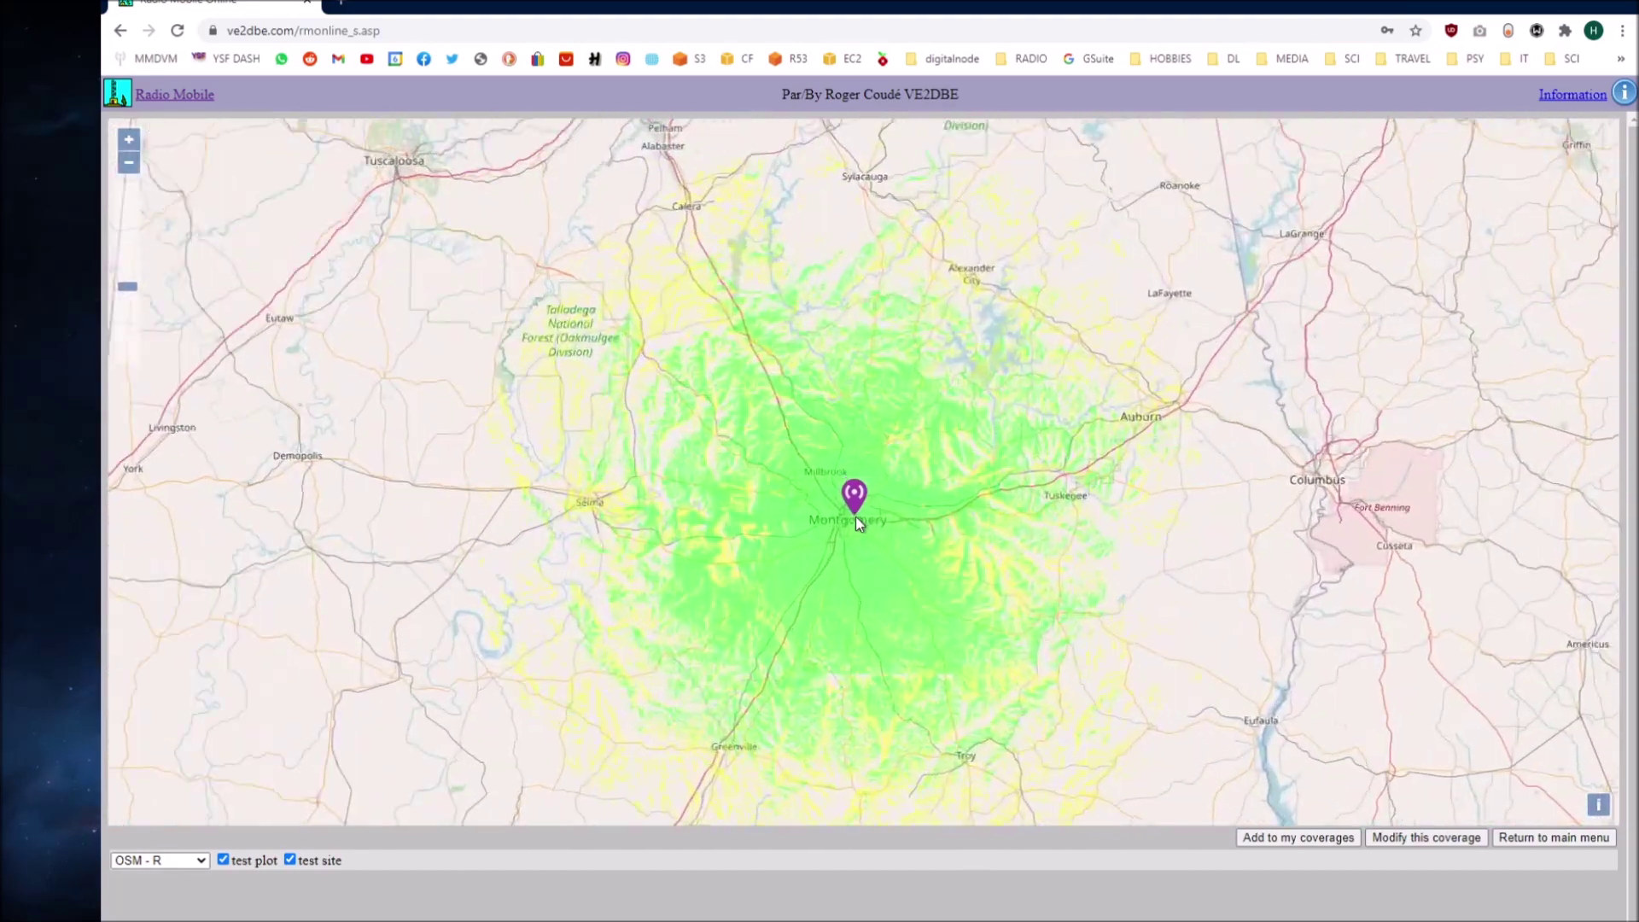
scroll(856, 517, "up", 1)
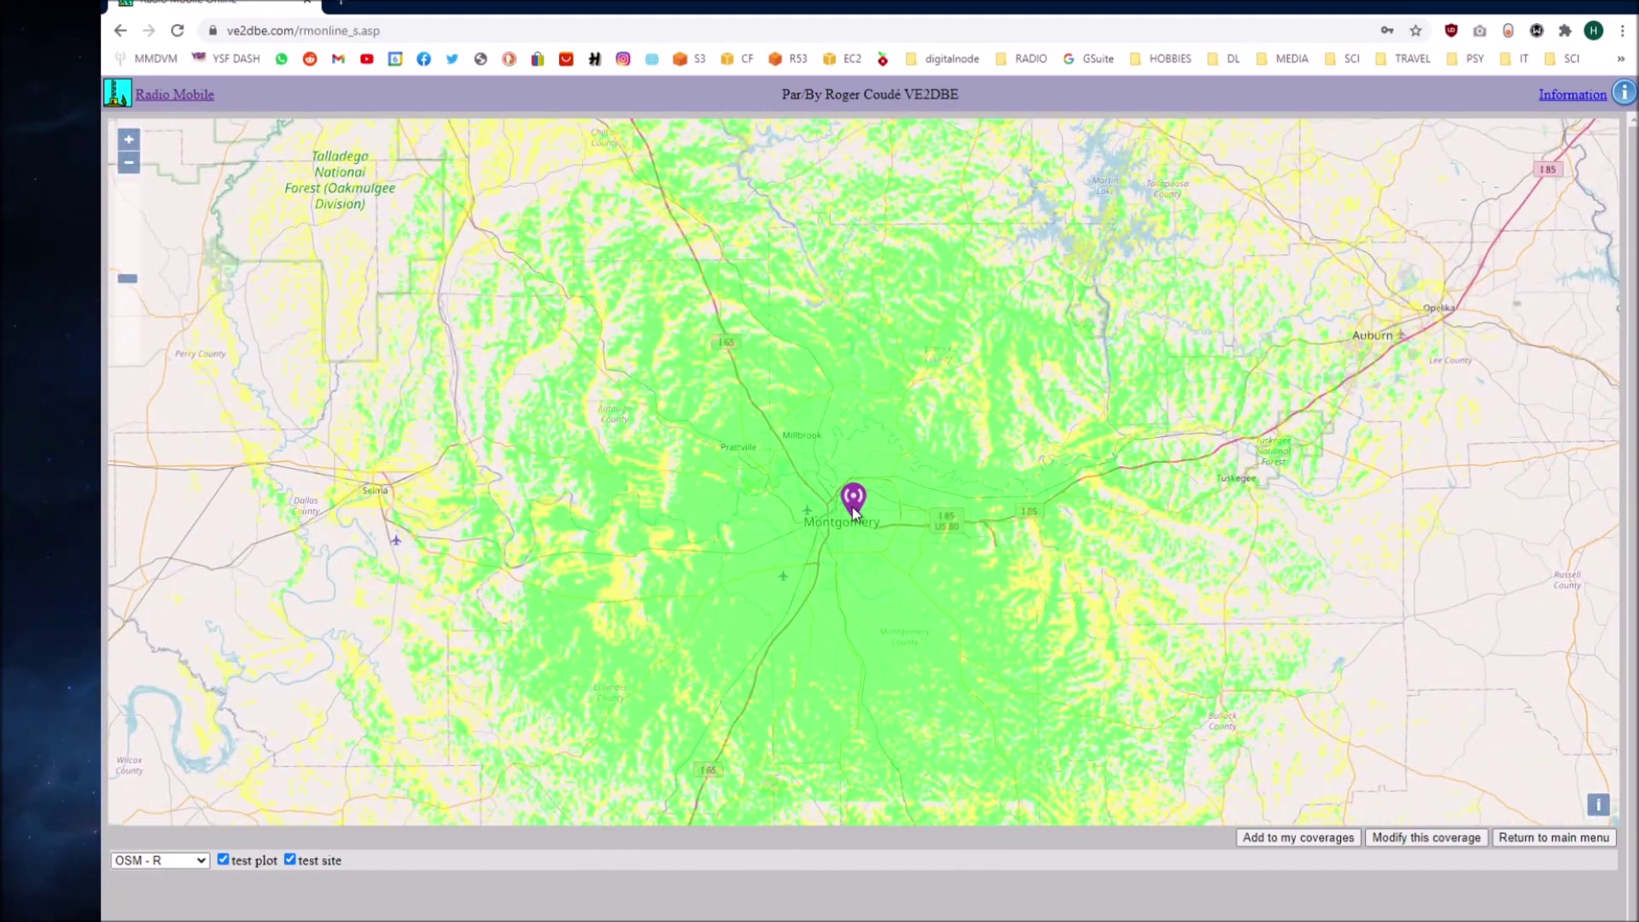
scroll(856, 511, "up", 1)
scroll(856, 512, "down", 1)
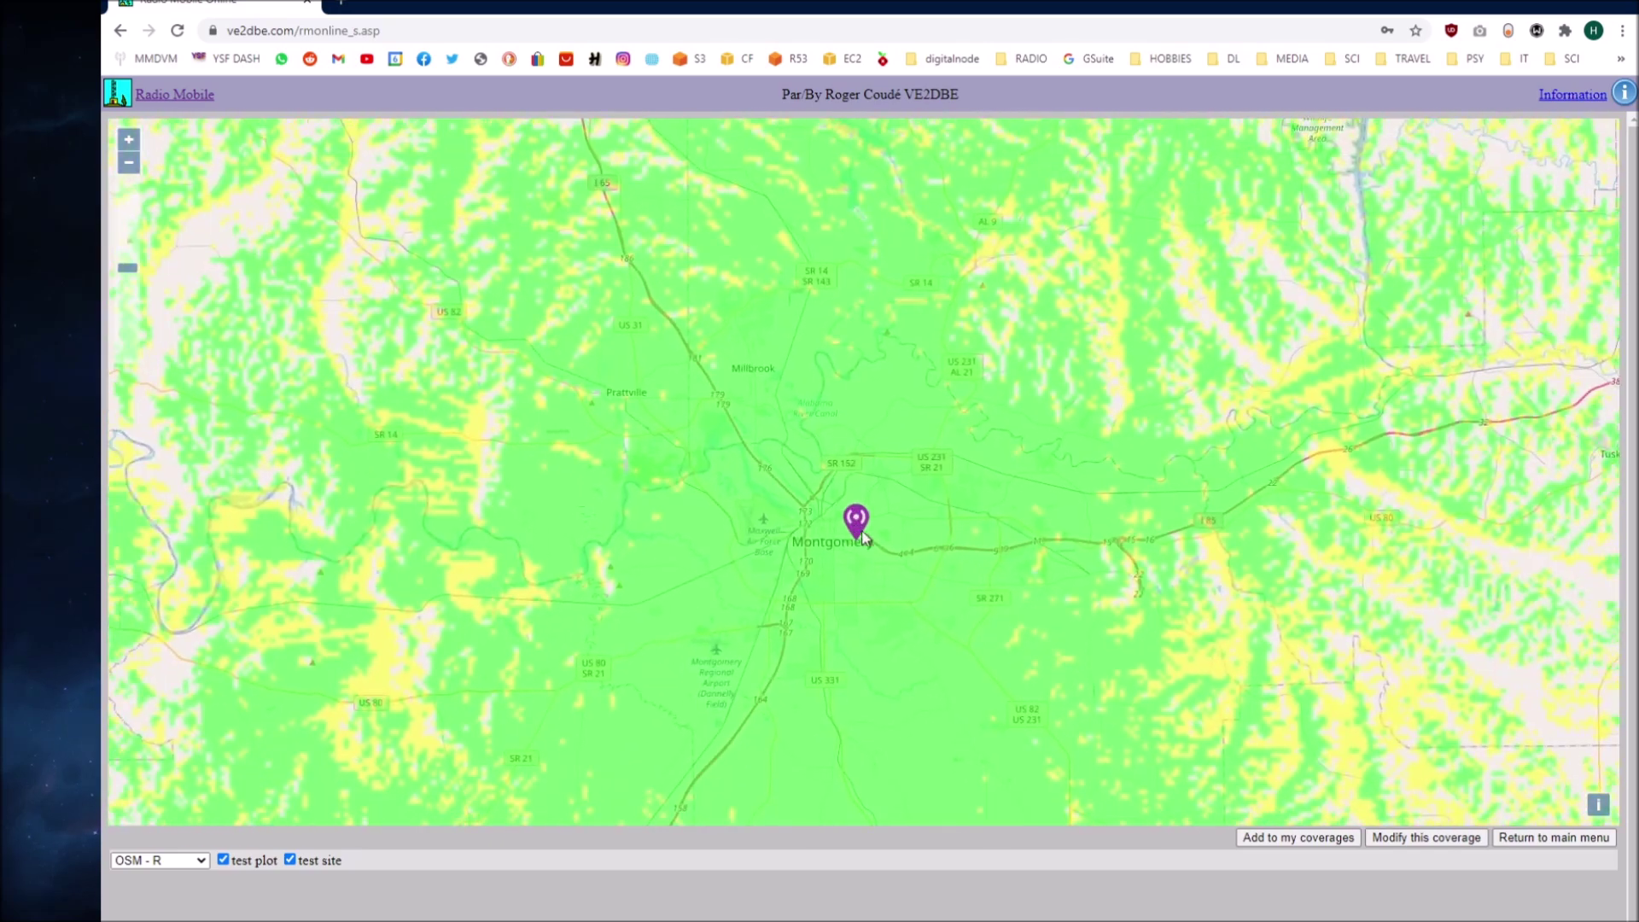
scroll(975, 501, "down", 1)
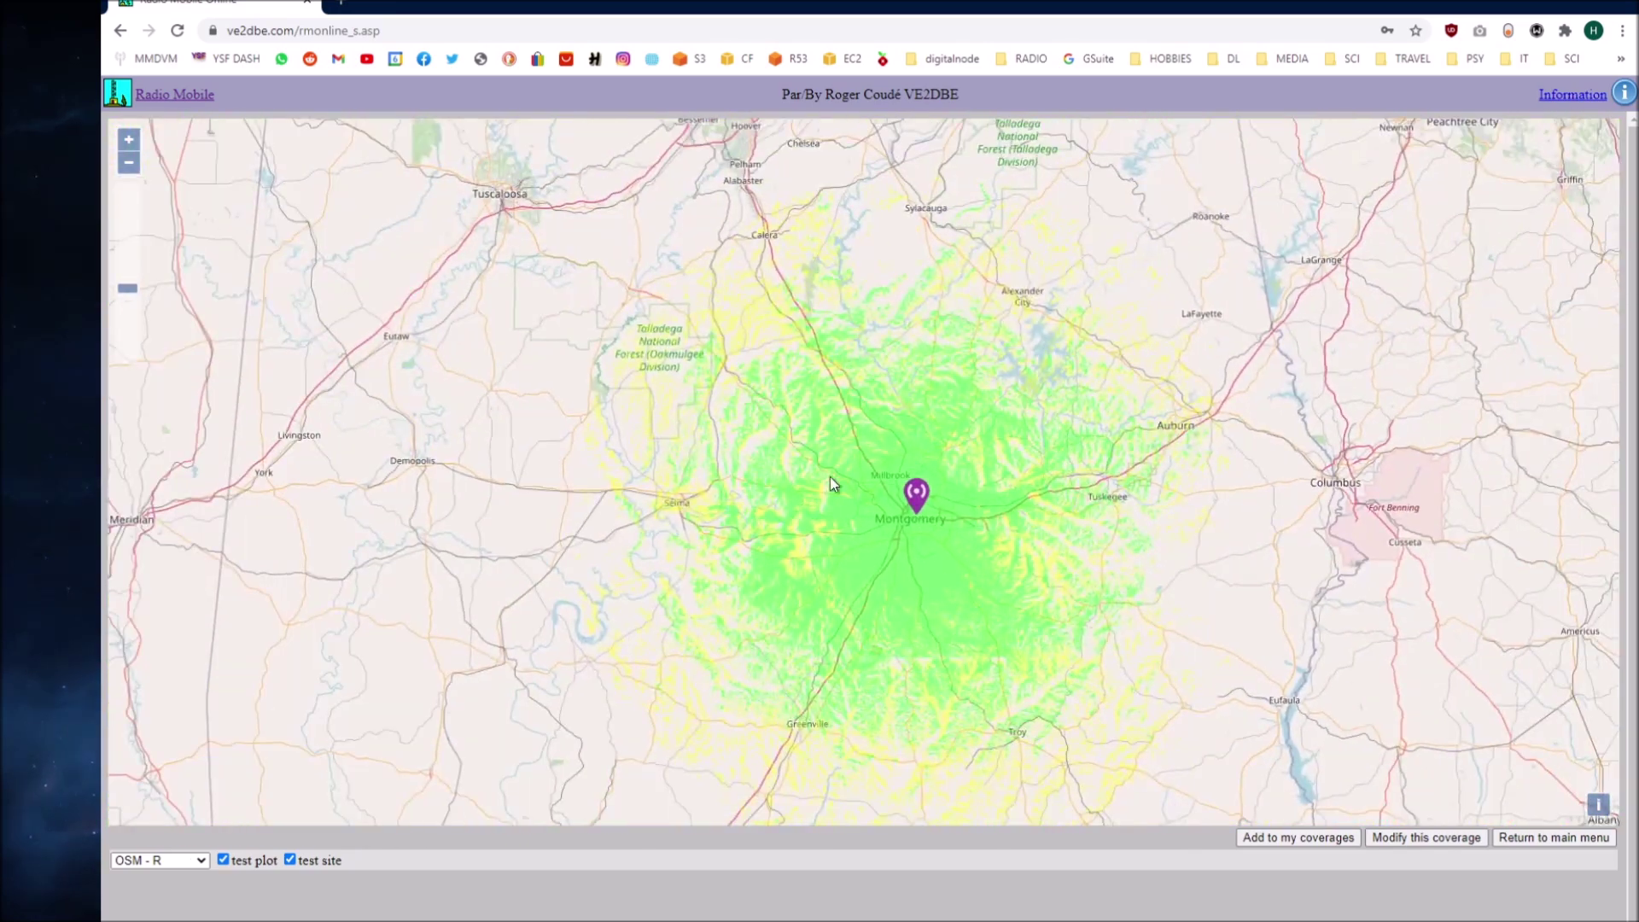
left_click_drag(914, 449, 835, 430)
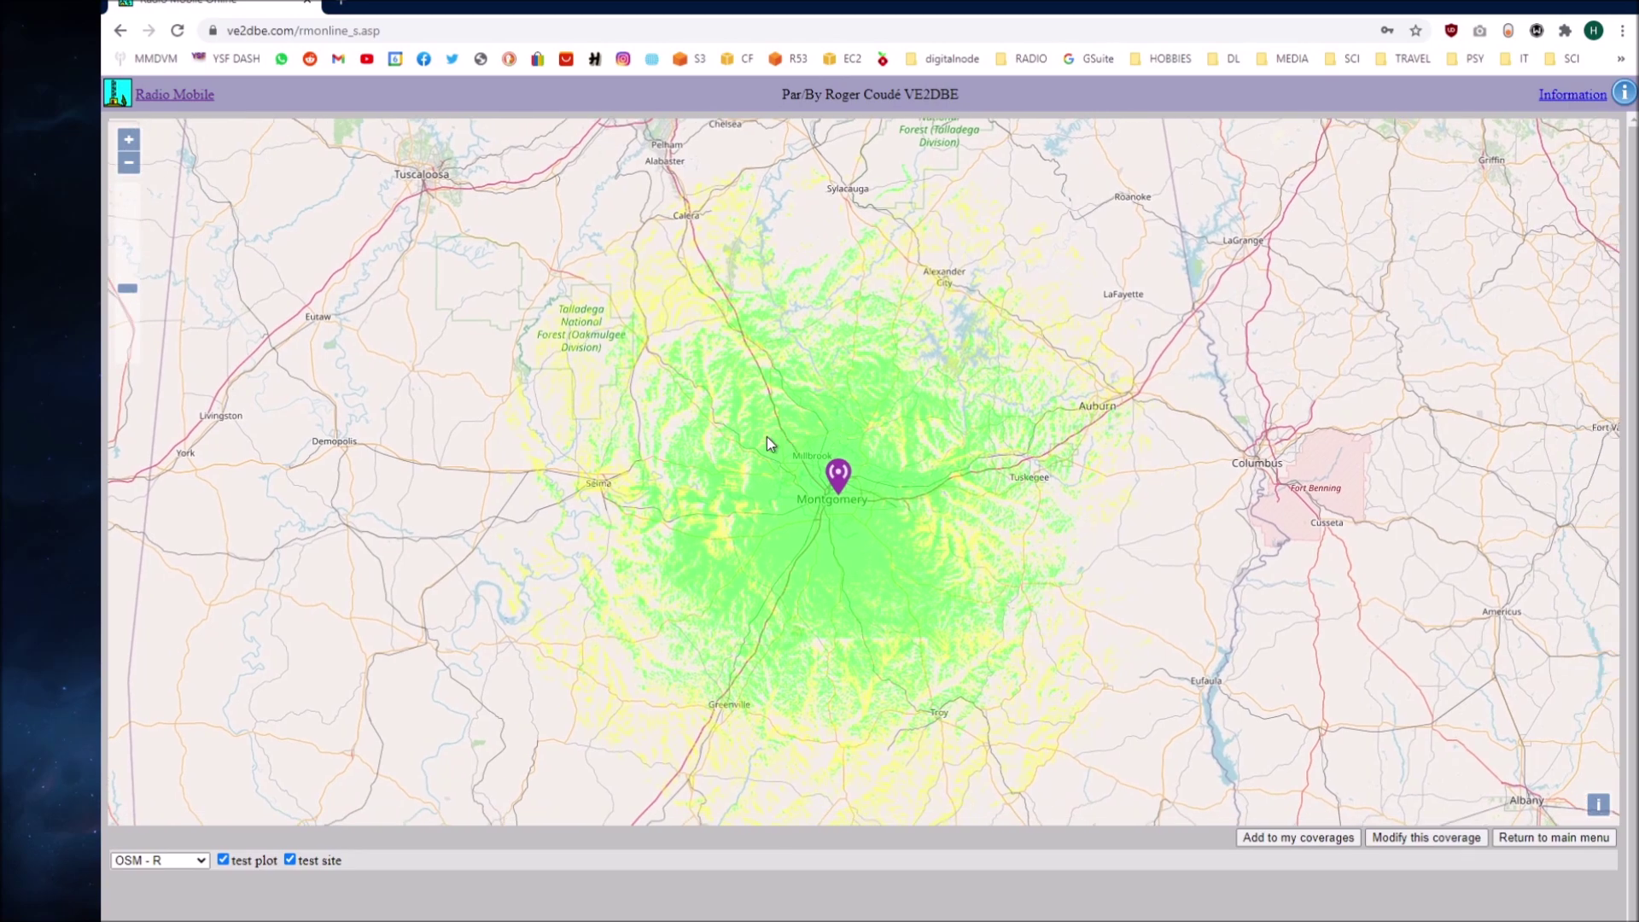
scroll(761, 454, "up", 1)
scroll(762, 454, "down", 1)
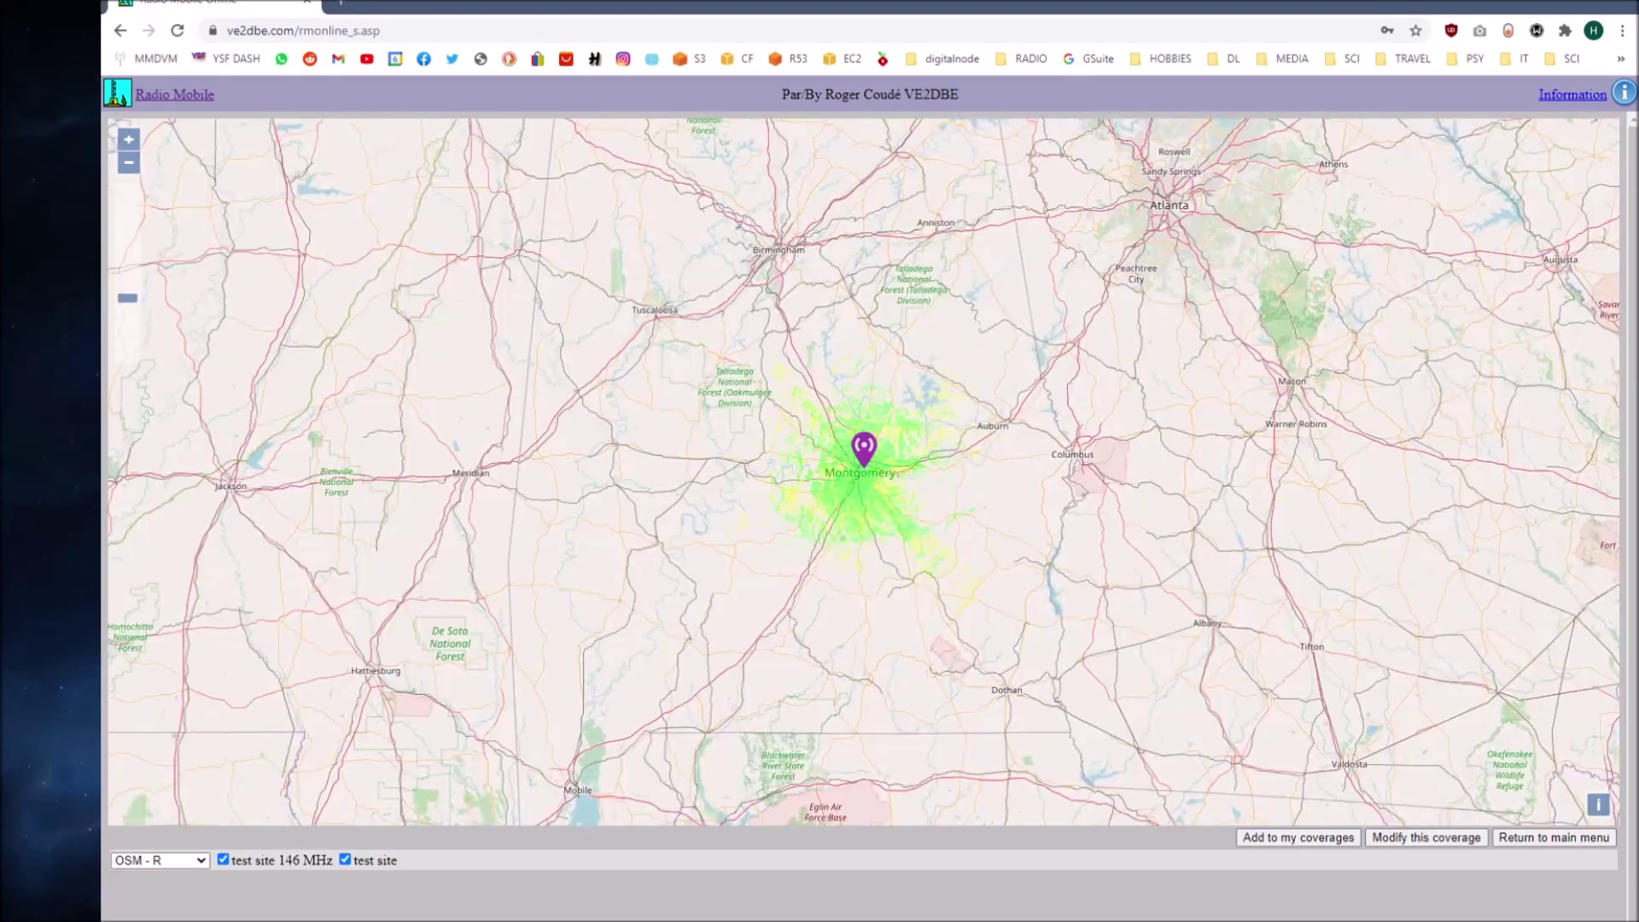
- Add the "test site 146 MHz" coverage to the saved coverages and view it from there
scroll(885, 511, "up", 1)
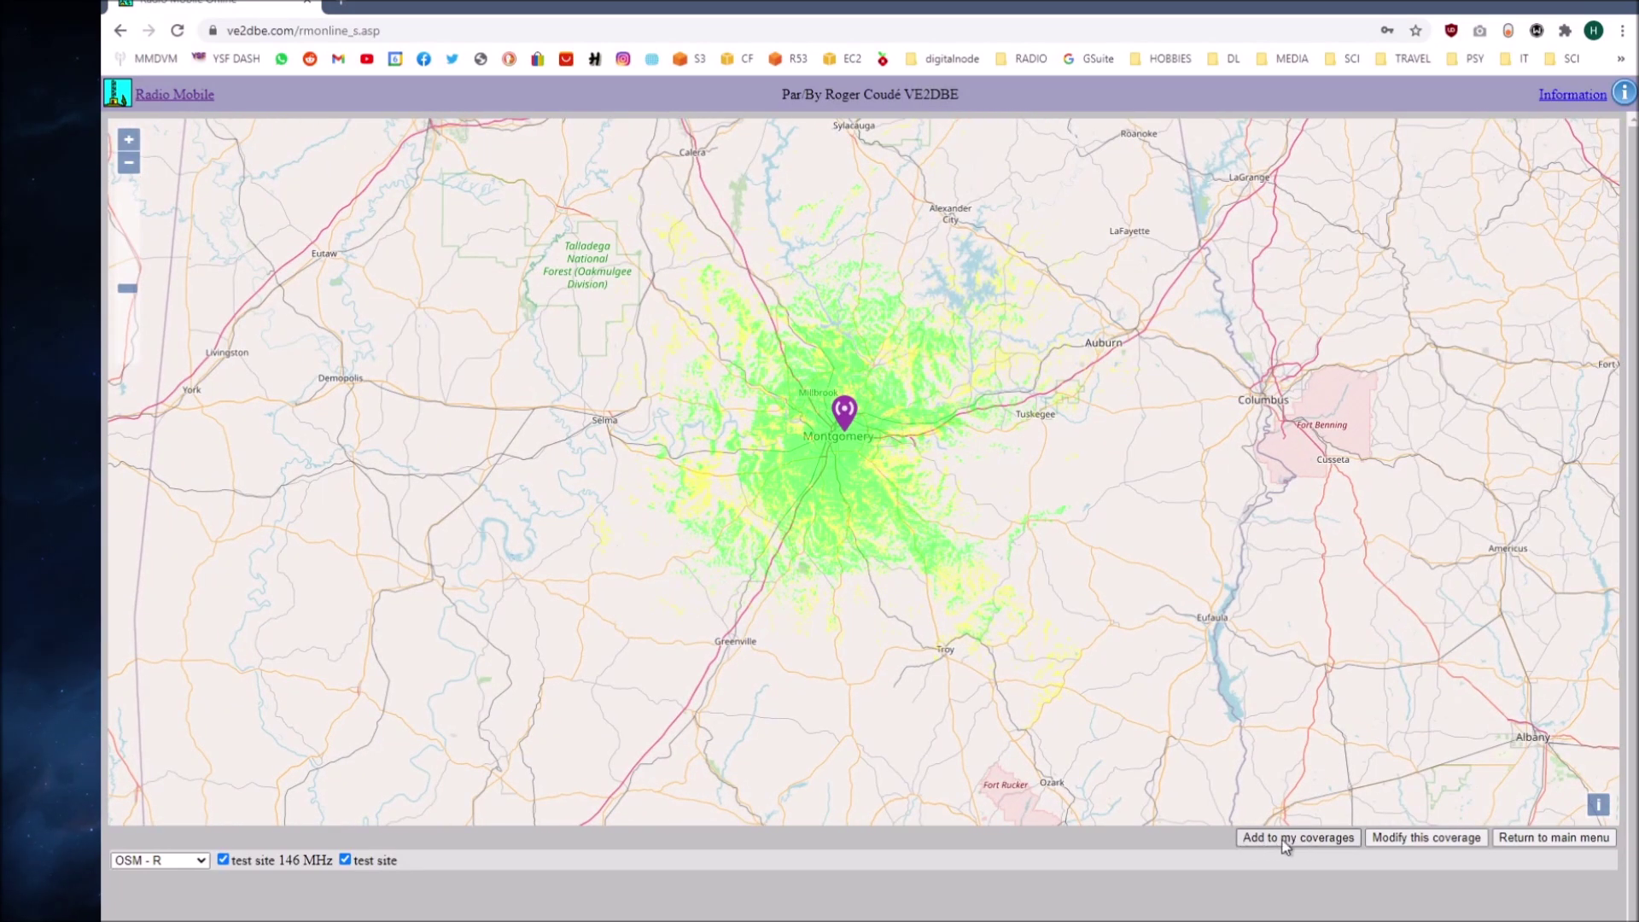
left_click(1337, 844)
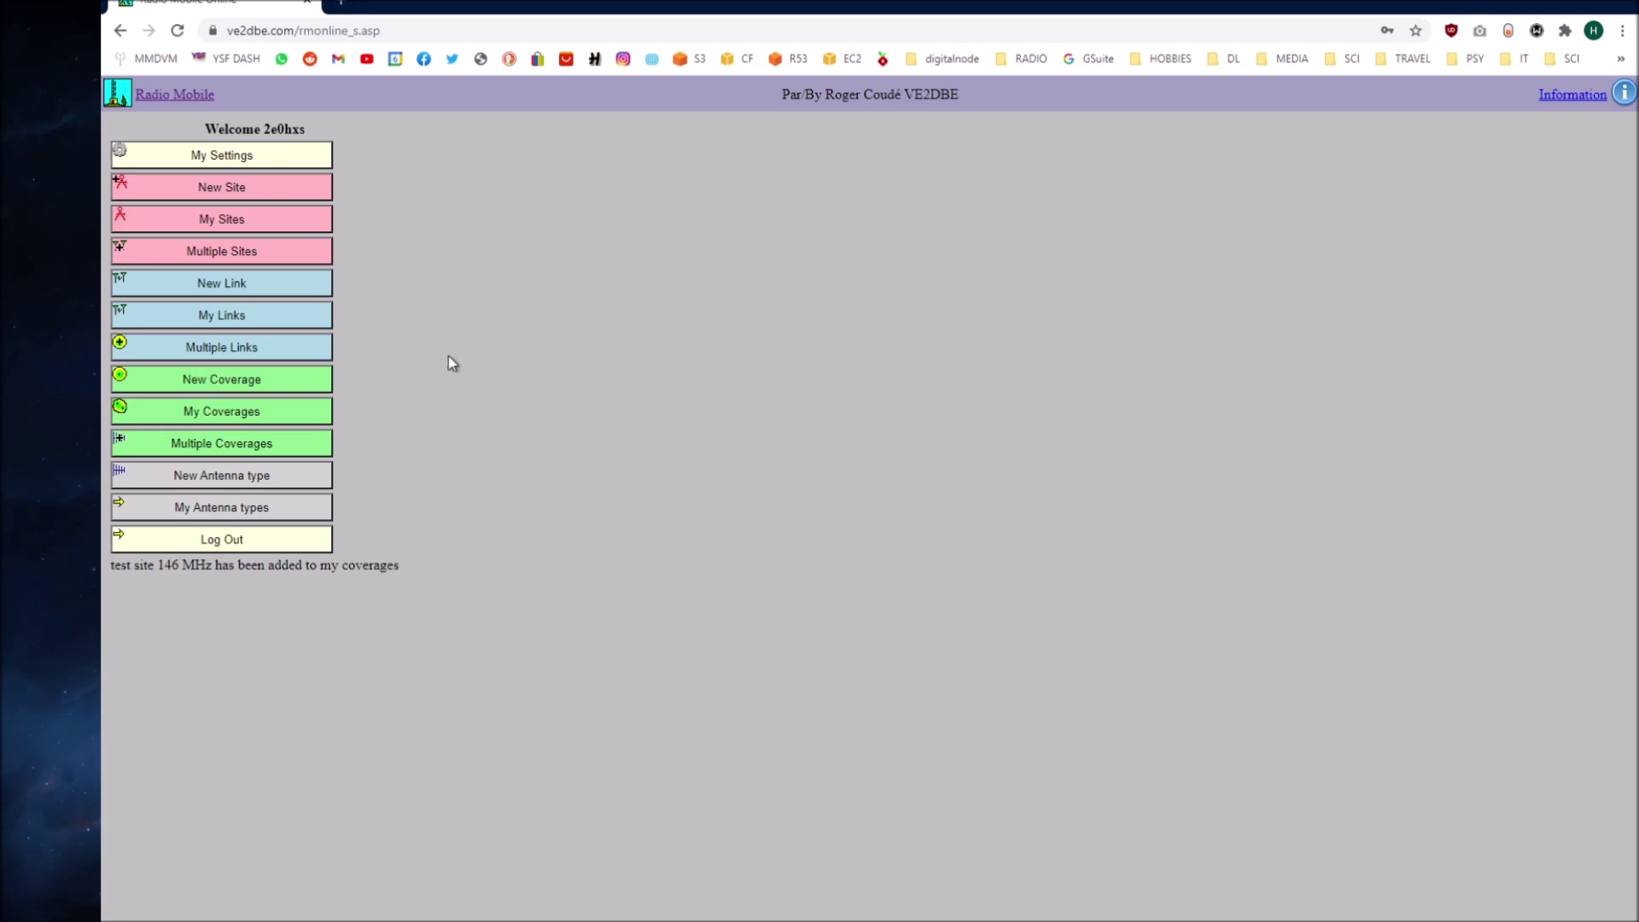
left_click(197, 415)
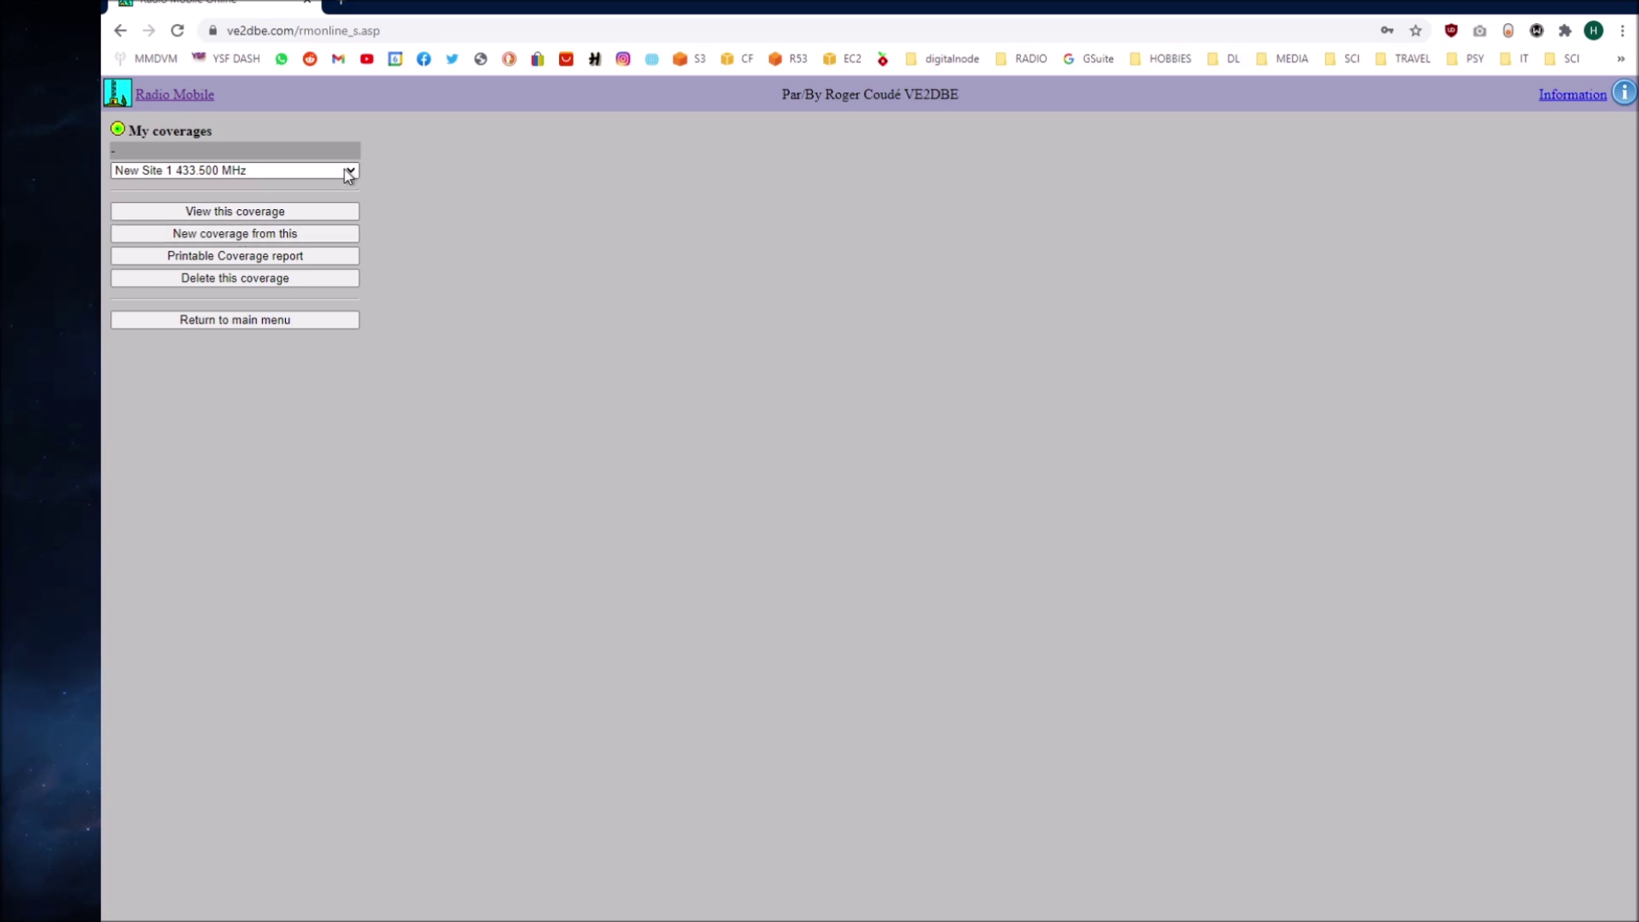
left_click(265, 214)
left_click(249, 216)
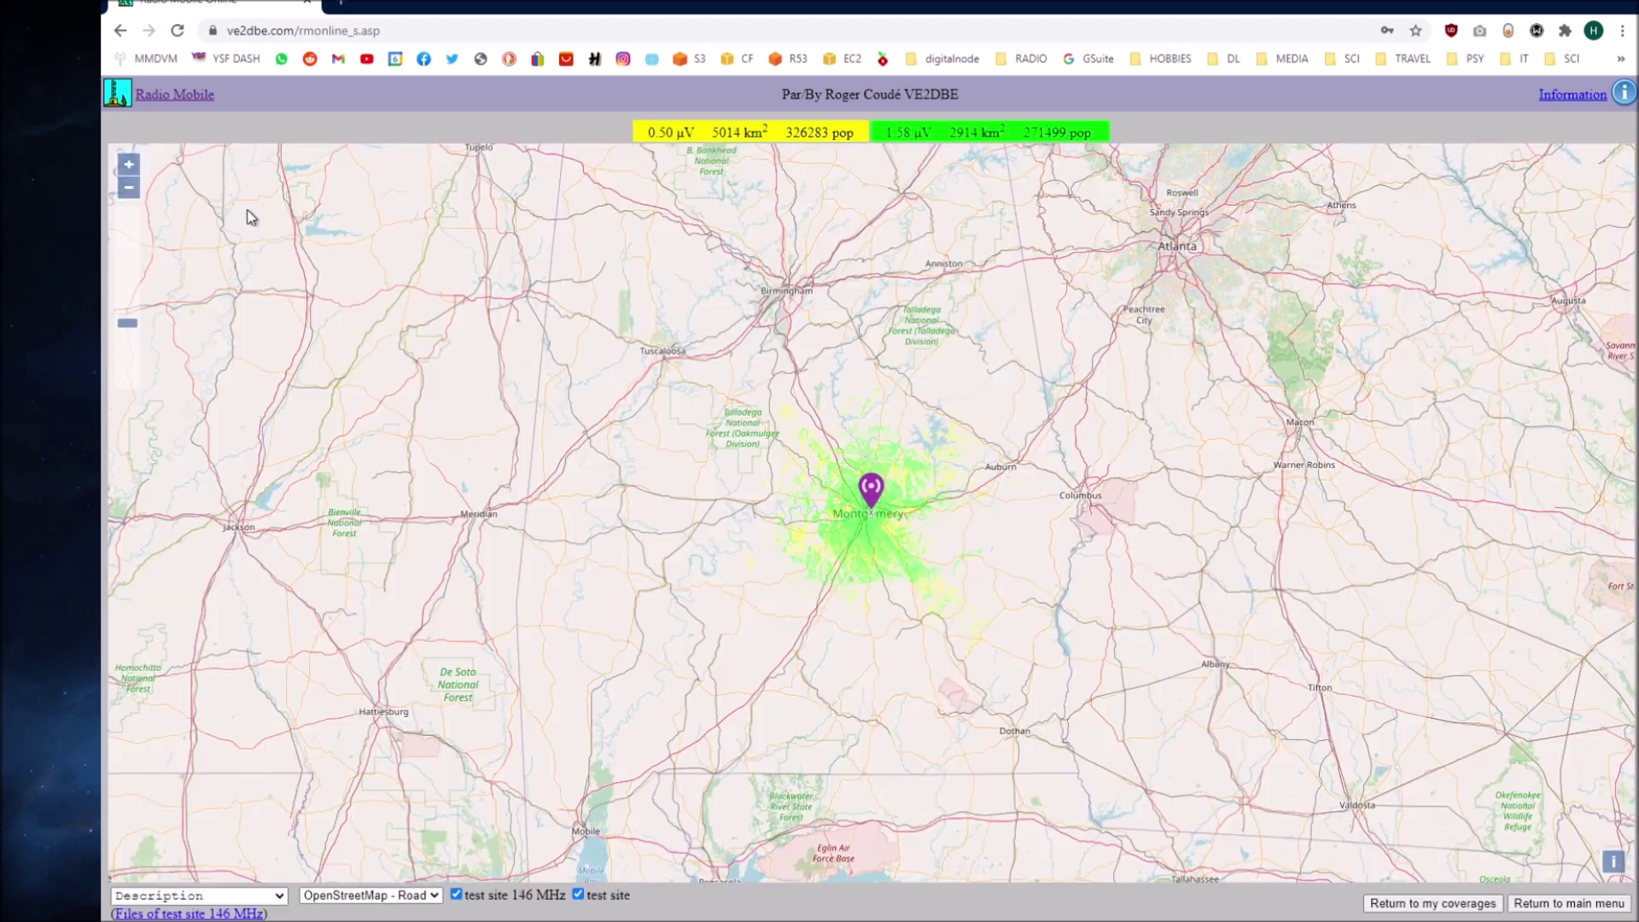
scroll(847, 468, "down", 1)
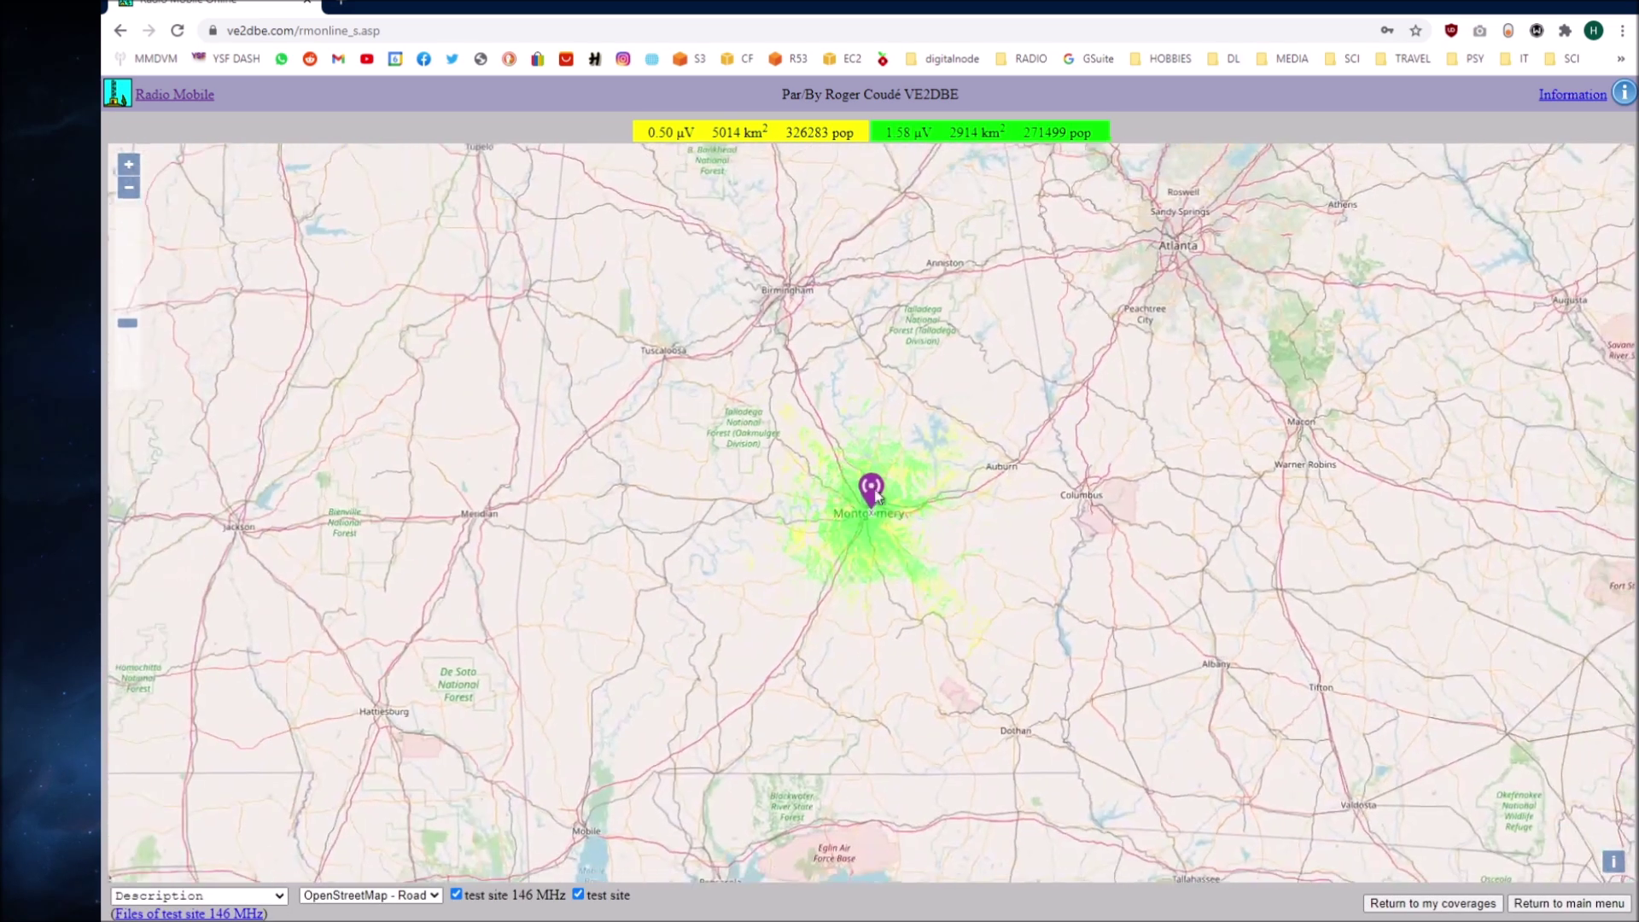
- Read the signal level, area and population figures for the weak and strong coverage zones, and return to the main menu
left_click_drag(789, 138, 856, 134)
left_click(852, 137)
left_click(855, 133)
left_click_drag(717, 134, 766, 130)
left_click(767, 133)
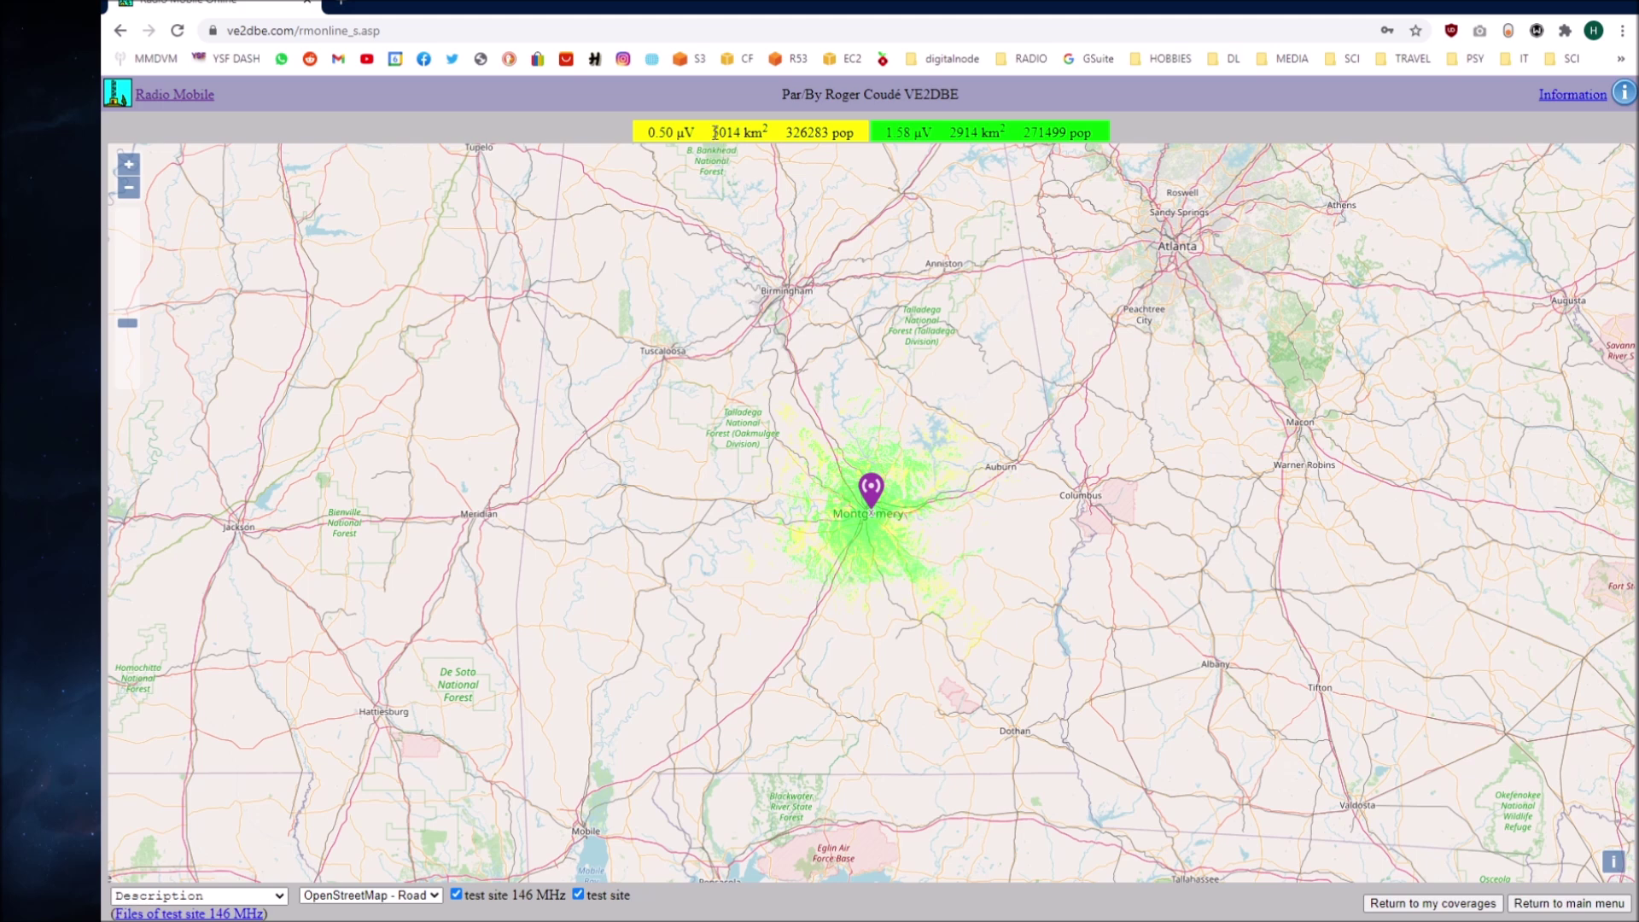
left_click_drag(894, 133, 1105, 133)
left_click(1103, 133)
left_click(1565, 903)
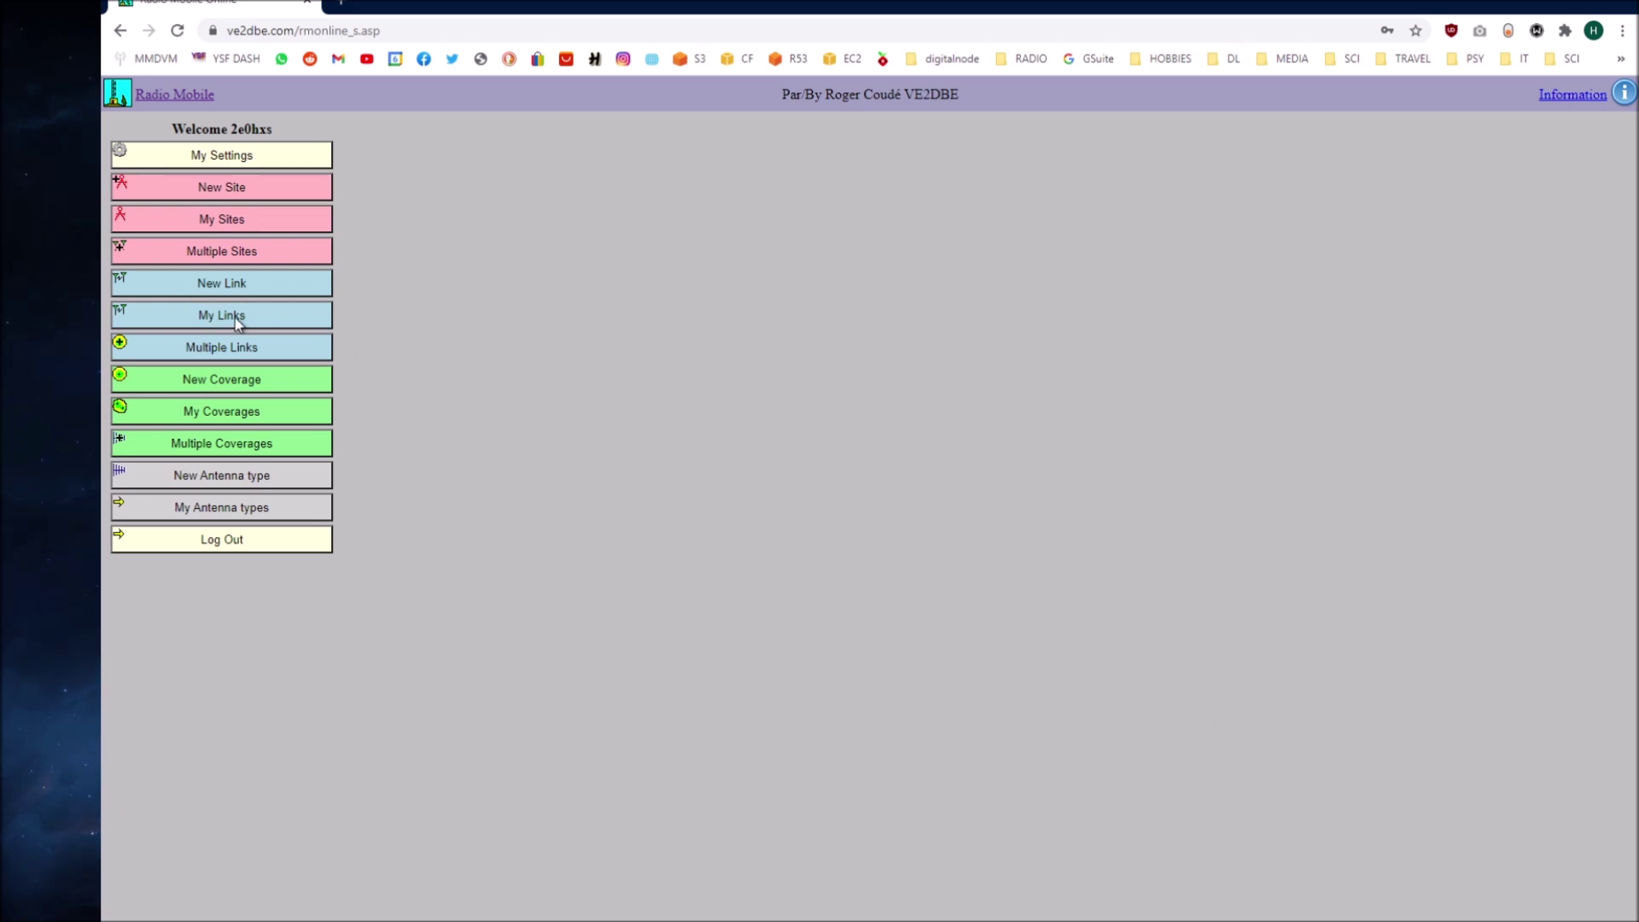
- Start a new link from New Site 1 to New Site 2 with the description "test plot 2"
left_click(227, 288)
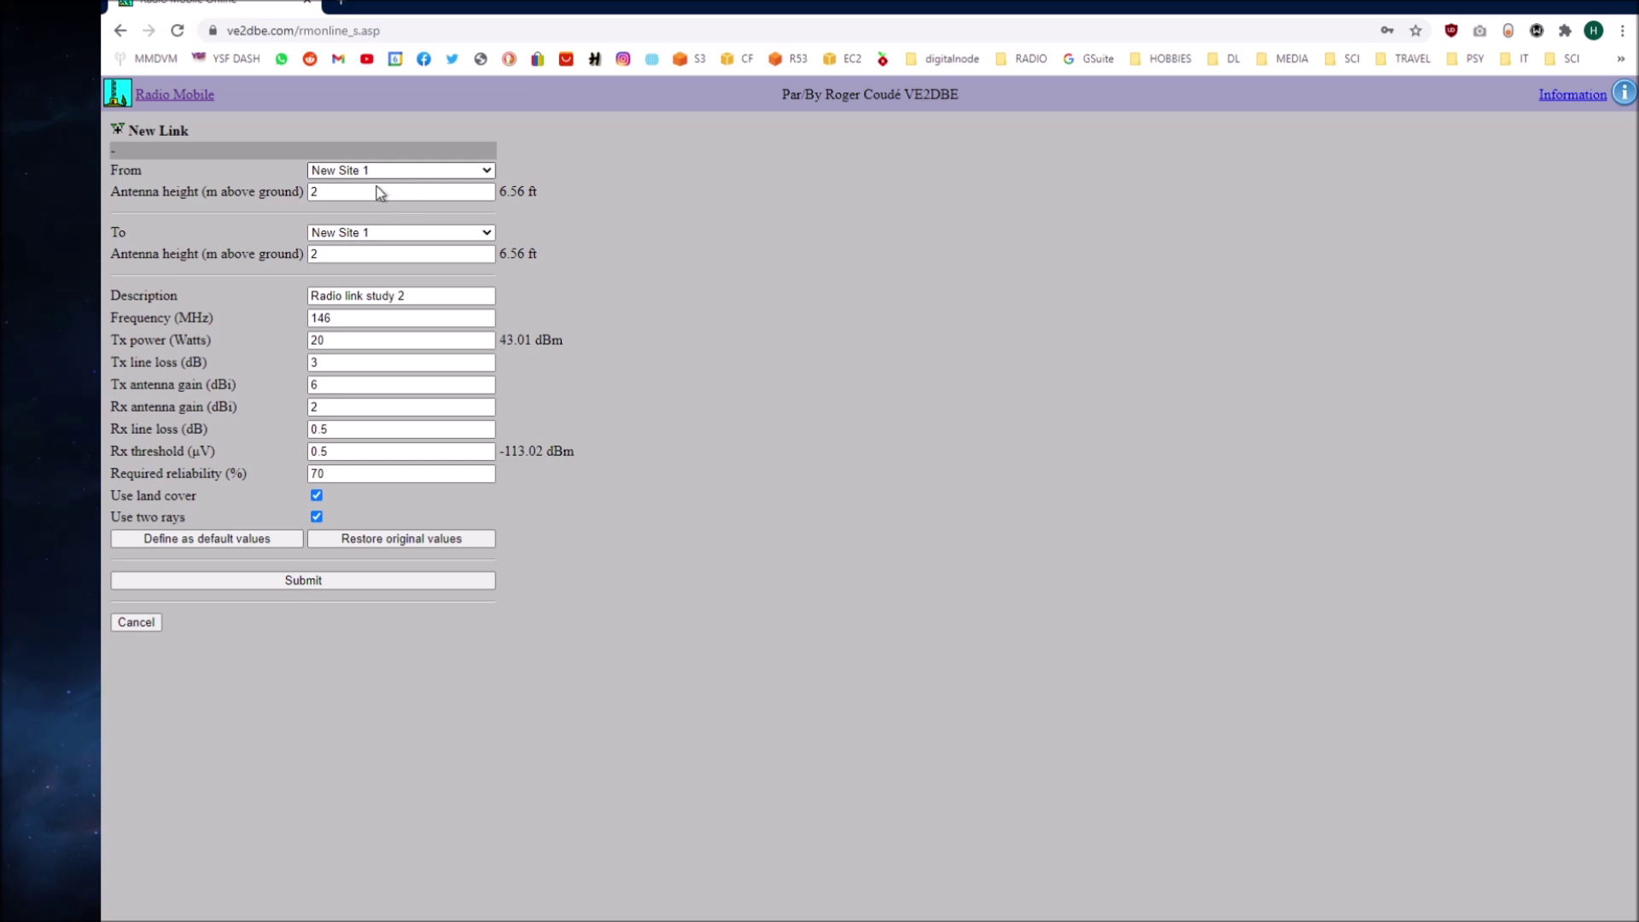
left_click(378, 273)
triple_click(455, 299)
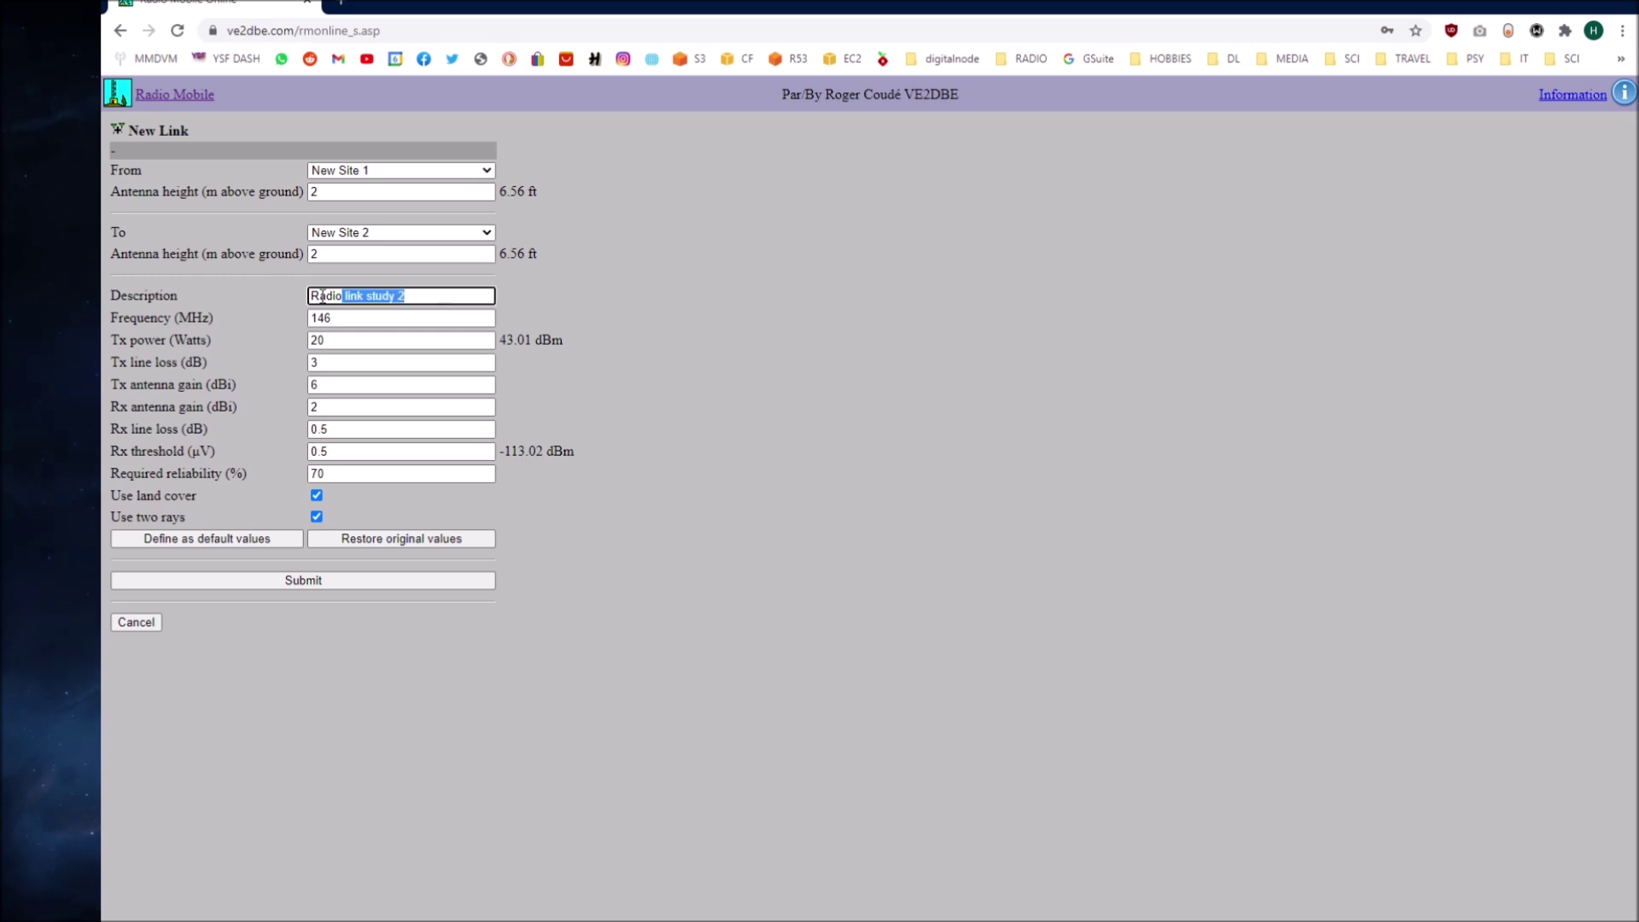
key("BackSpace")
left_click(589, 322)
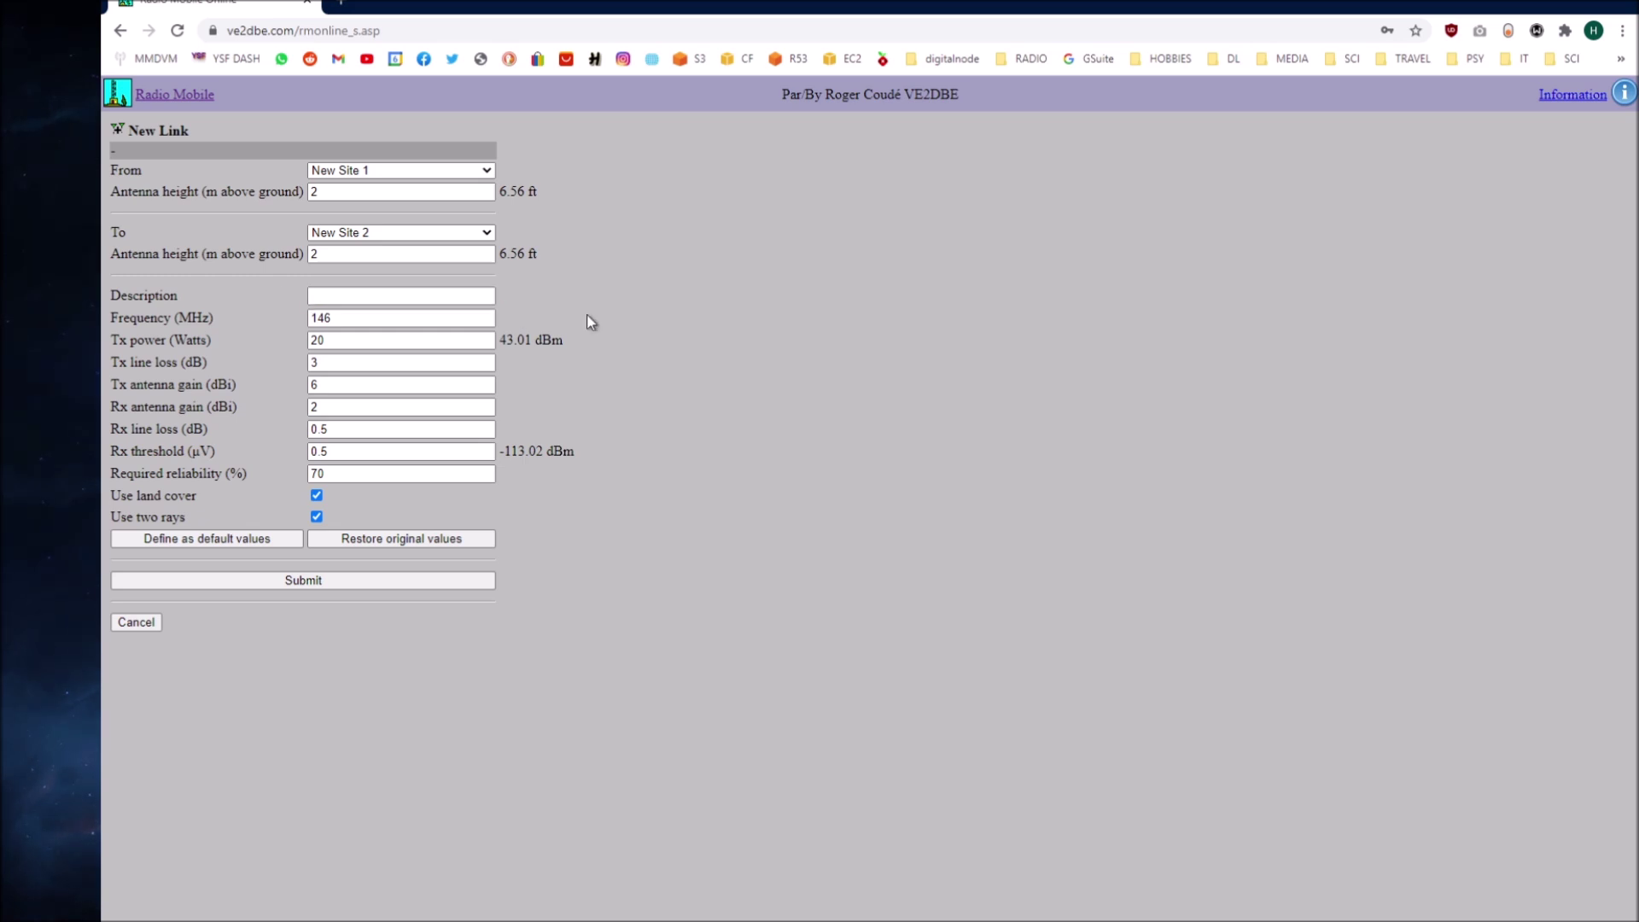
left_click(456, 295)
type("test plot")
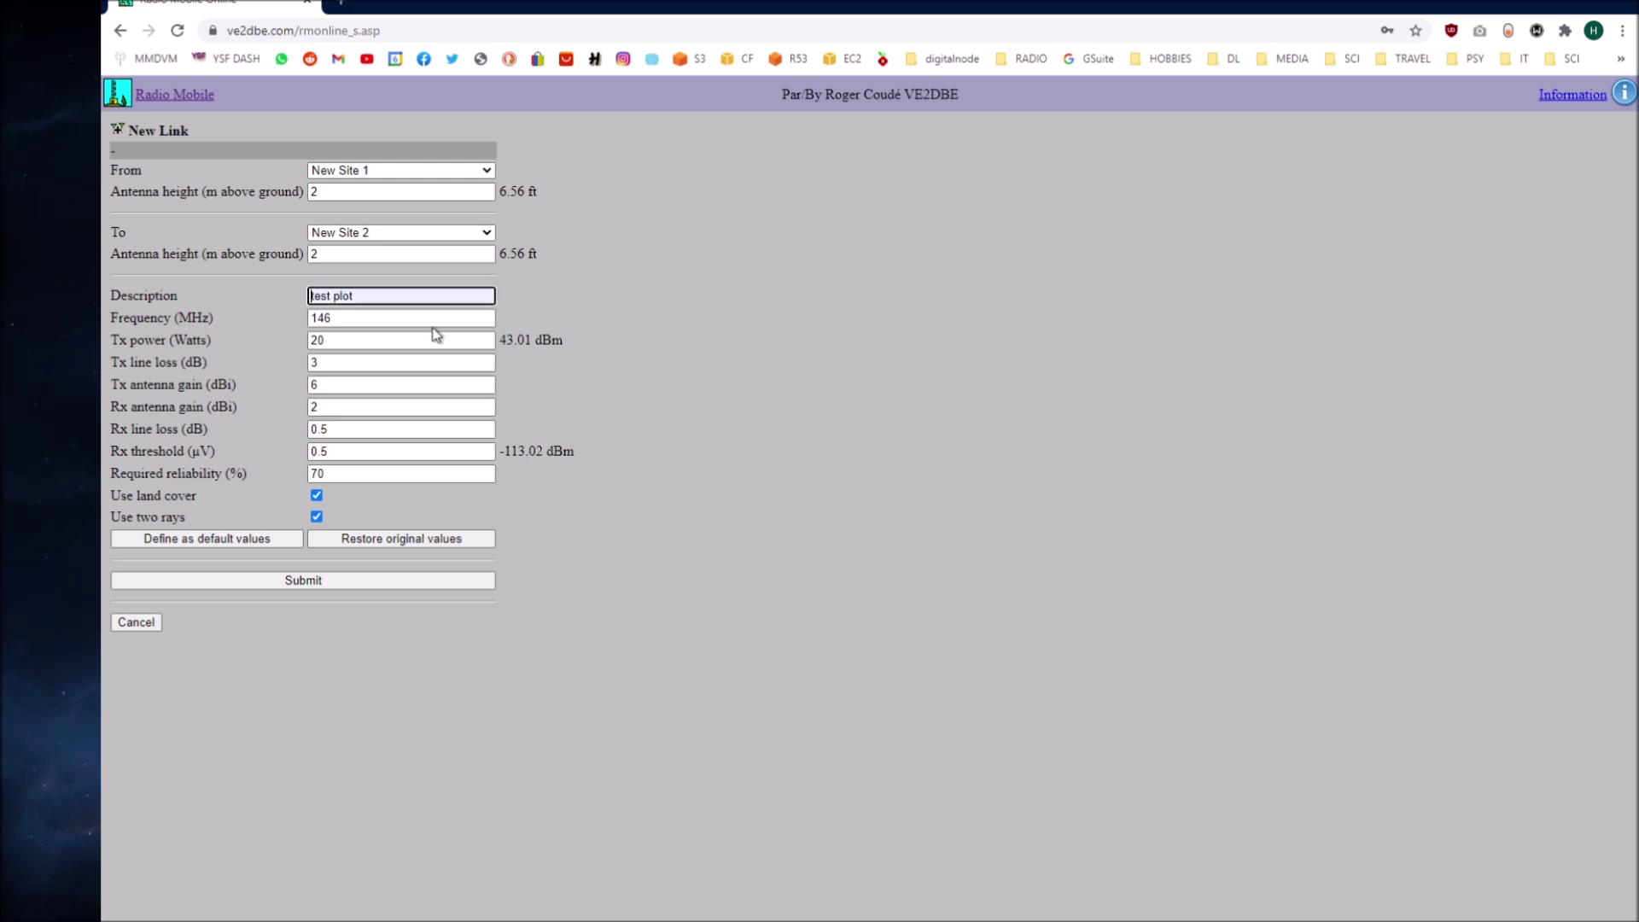
left_click(432, 315)
type("1")
key("BackSpace")
type("2")
left_click(641, 276)
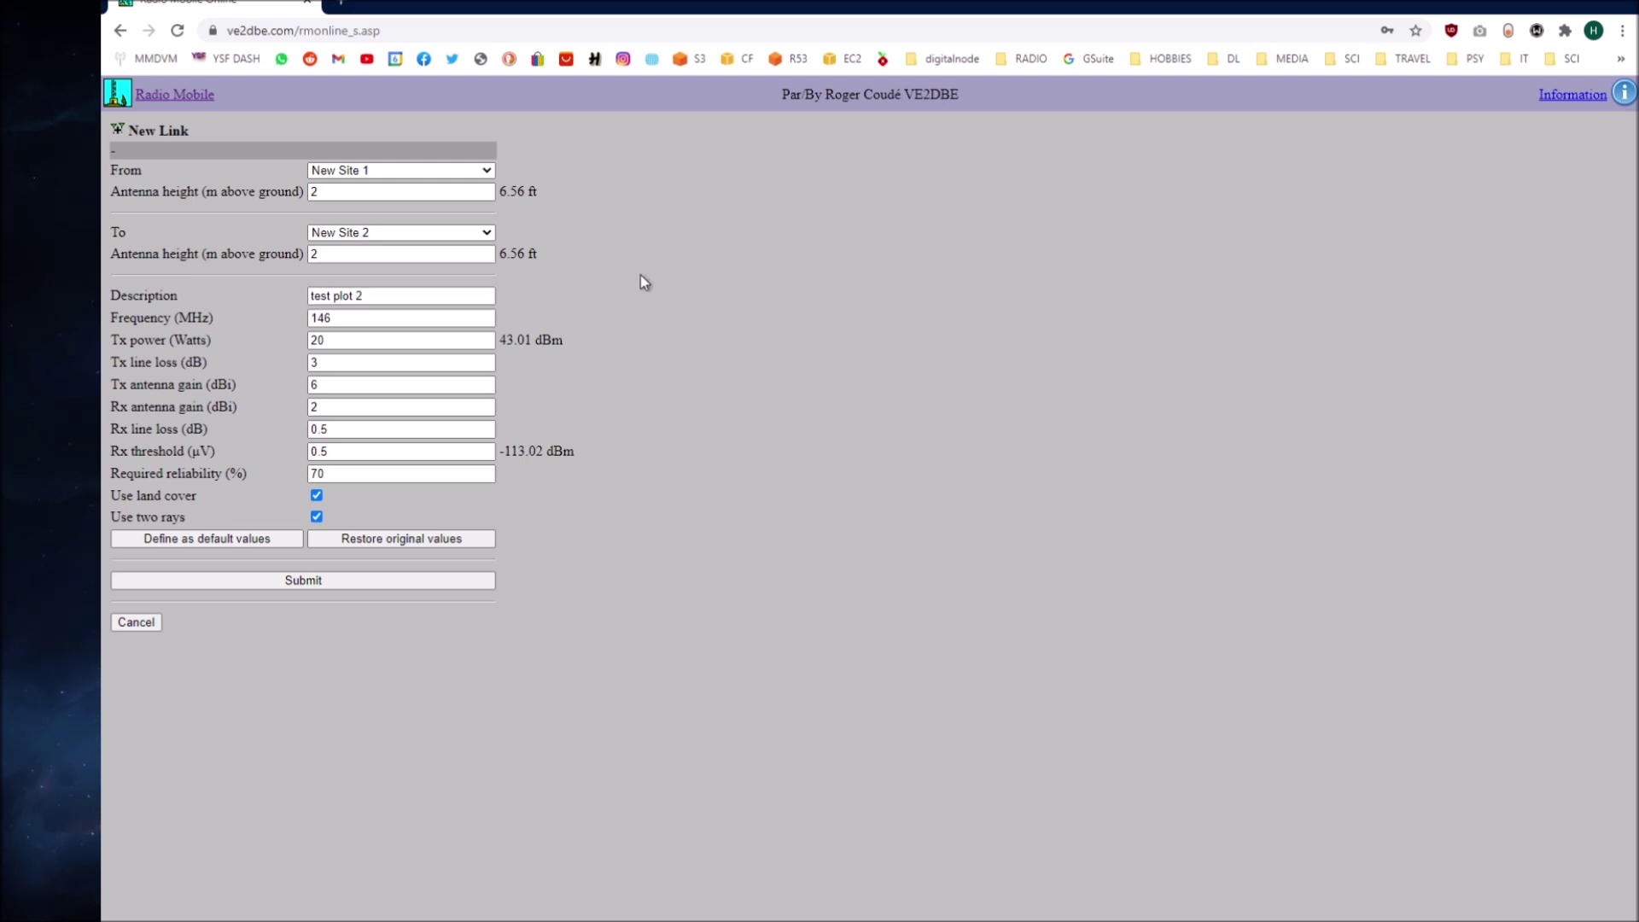
- Set the link's frequency to 433.500 MHz and Tx power to 50 watts, and submit it for calculation
double_click(361, 317)
type("433.500")
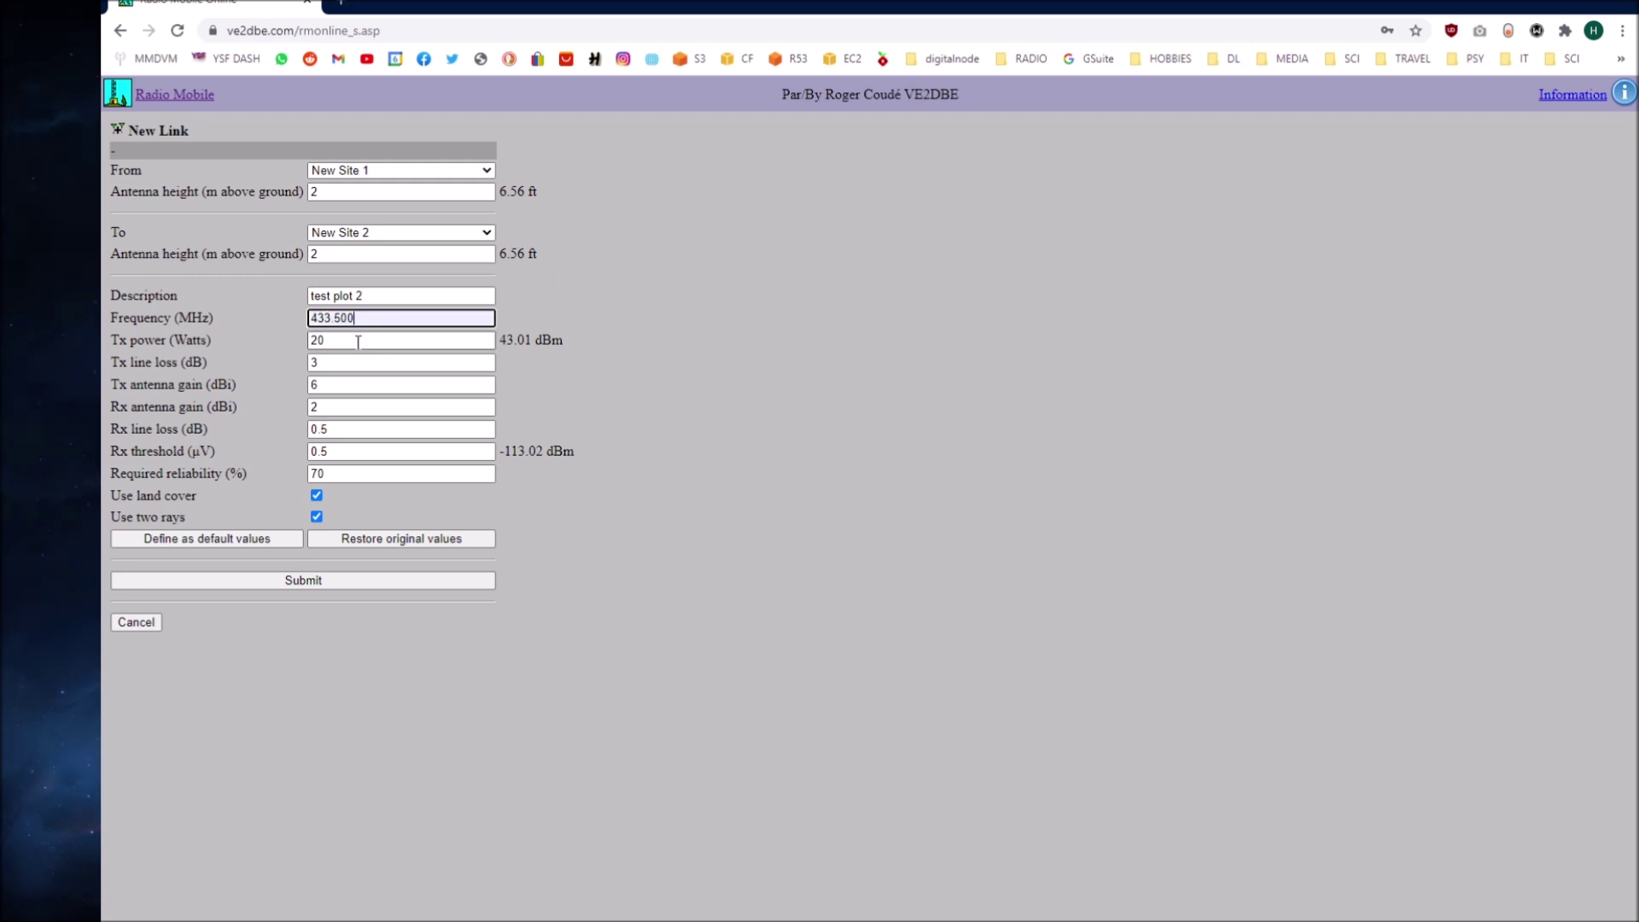
left_click(359, 342)
key("Tab")
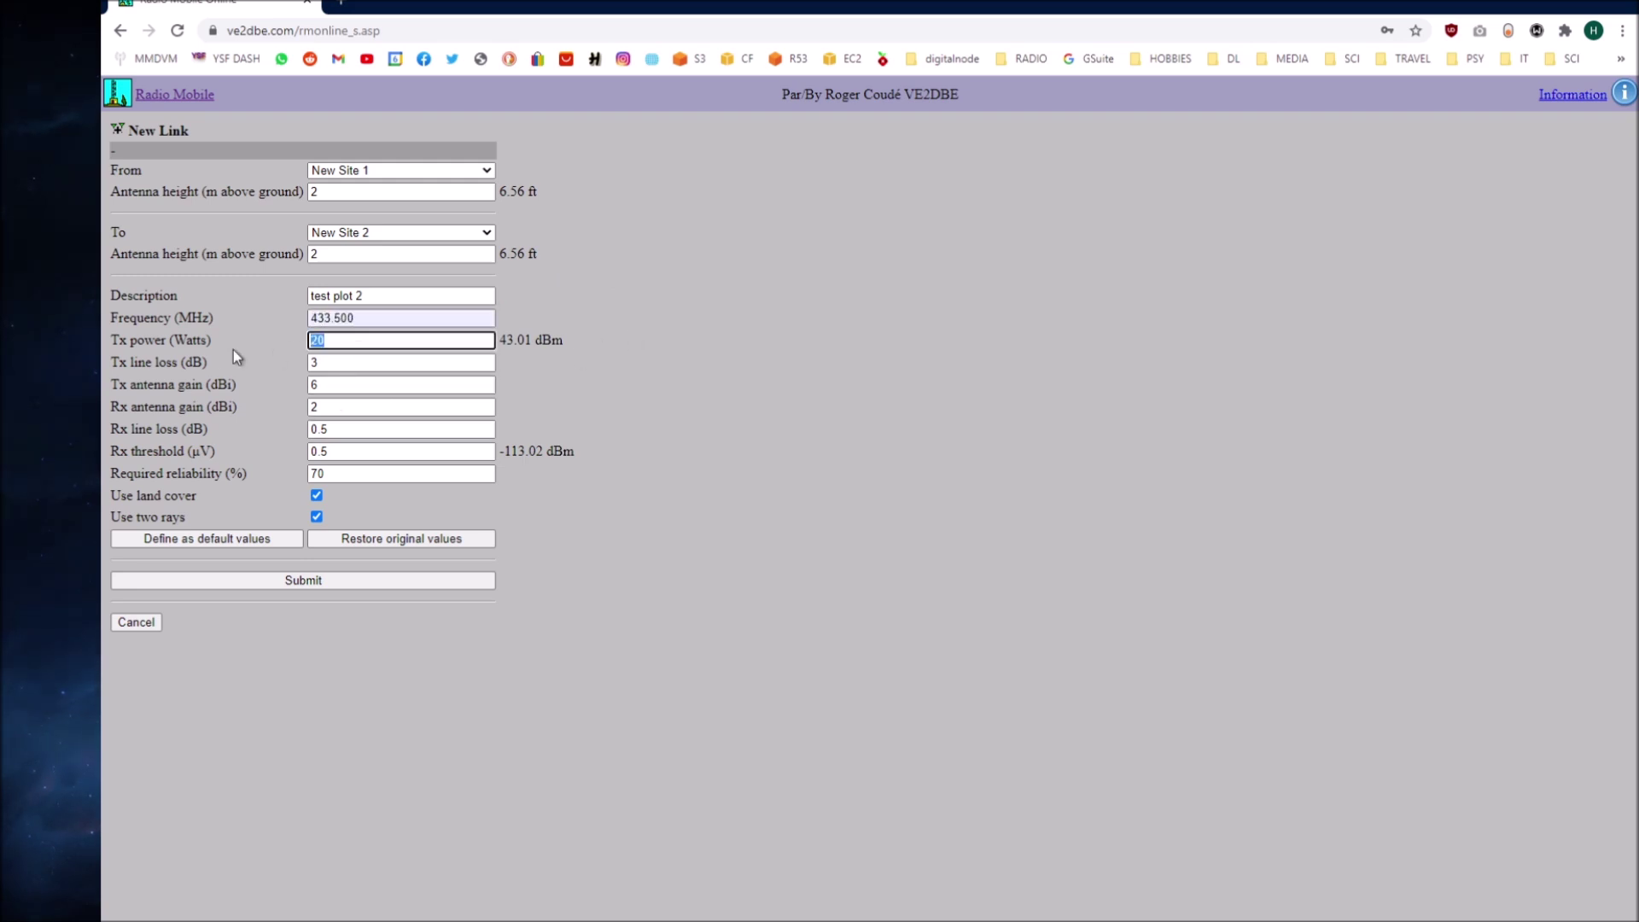
type("50")
left_click(235, 352)
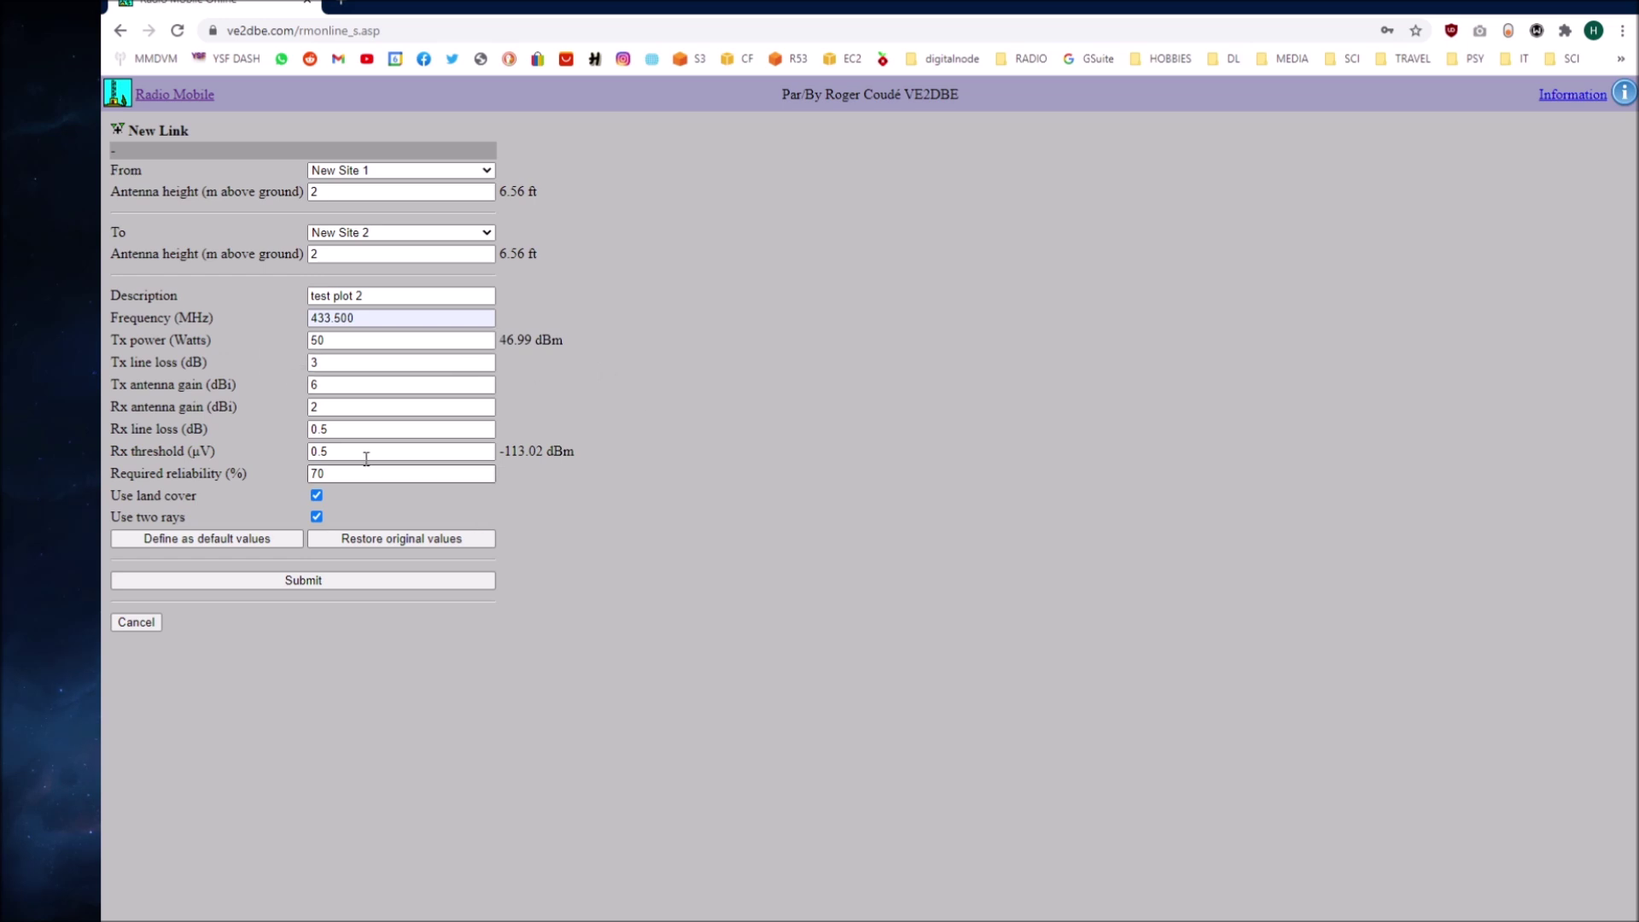
left_click(276, 584)
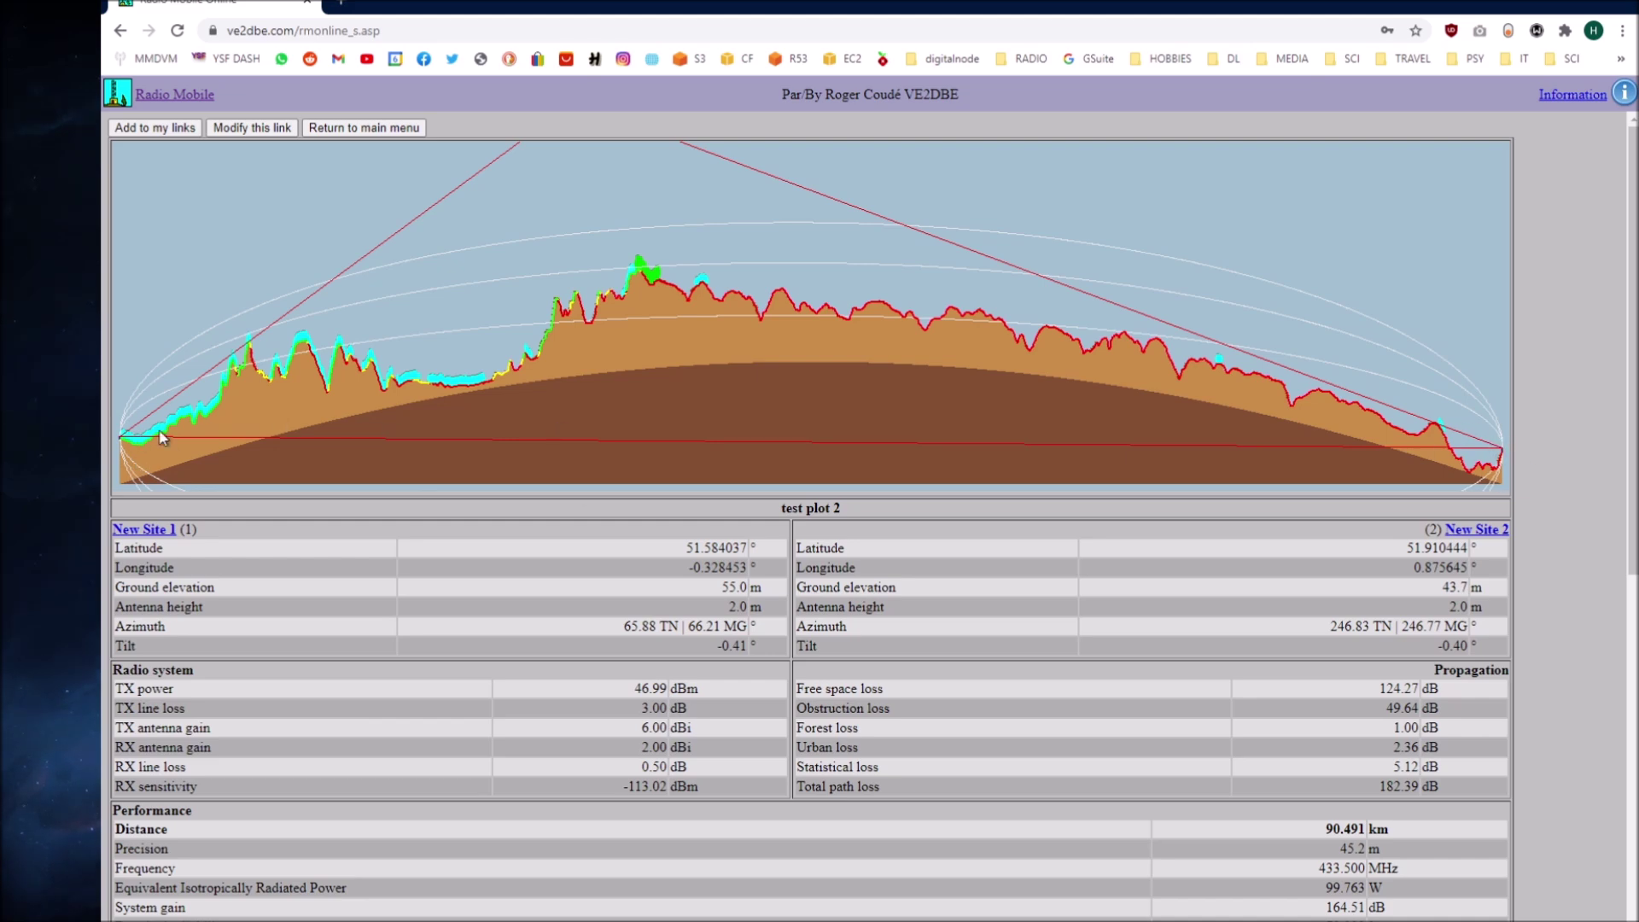
- Examine the "test plot 2" link's terrain profile, performance figures and path map, and return to the main menu
key("ctrl+minus")
key("ctrl+minus")
key("ctrl+minus")
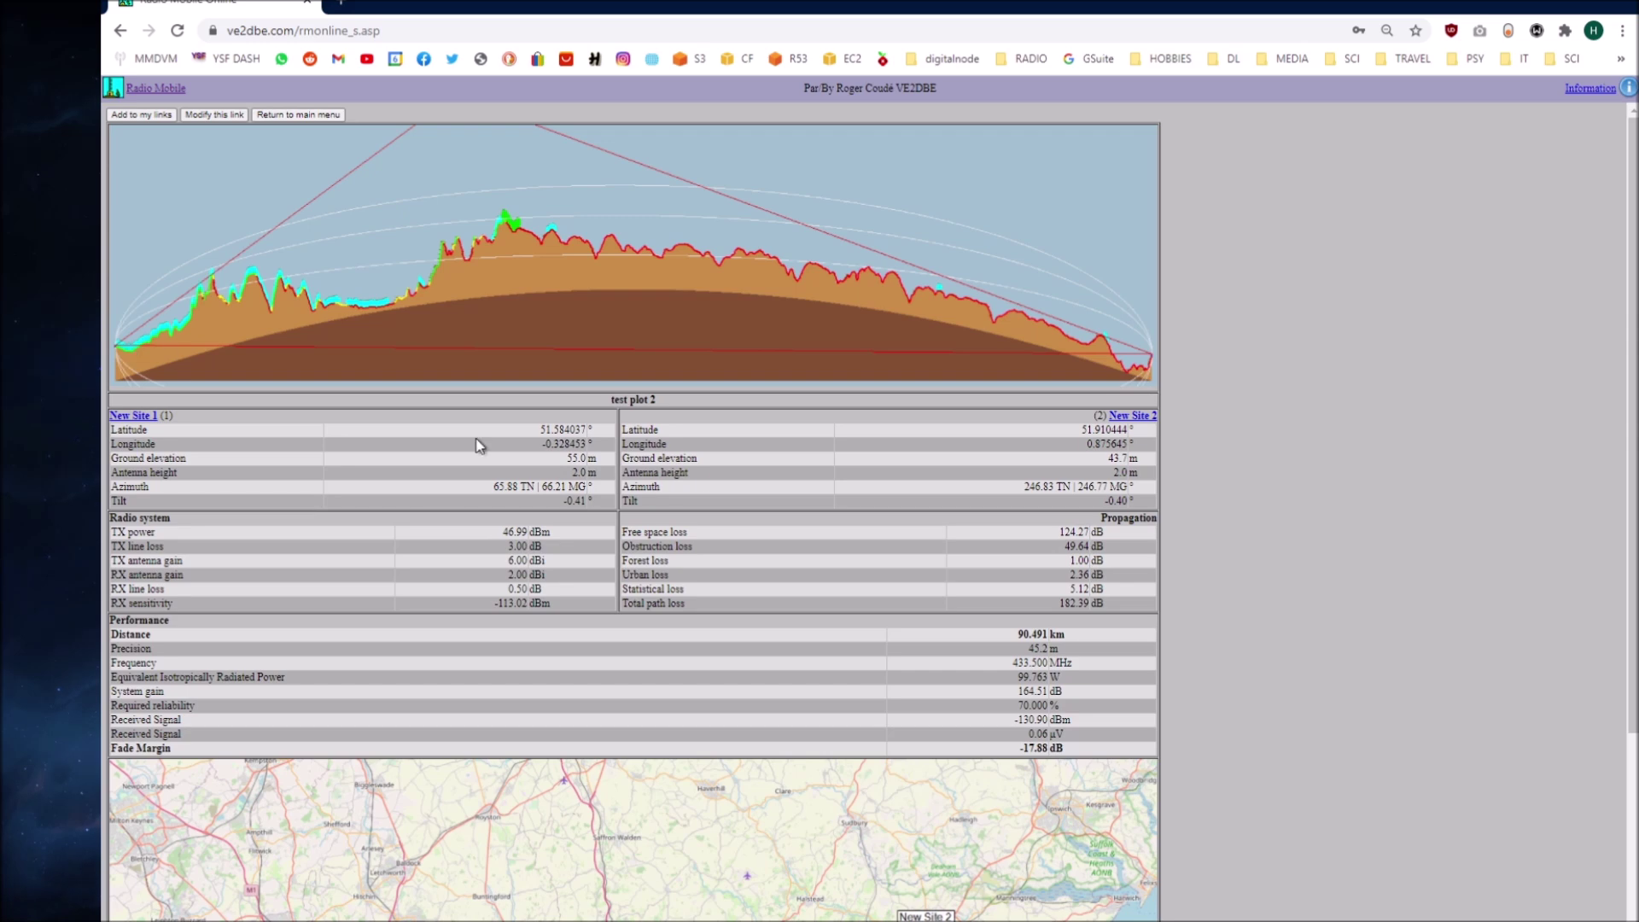
key("ctrl+plus")
key("ctrl+plus")
key("ctrl+plus")
scroll(1211, 671, "down", 1)
left_click_drag(1326, 739, 1391, 742)
left_click(1401, 745)
scroll(1250, 710, "up", 1)
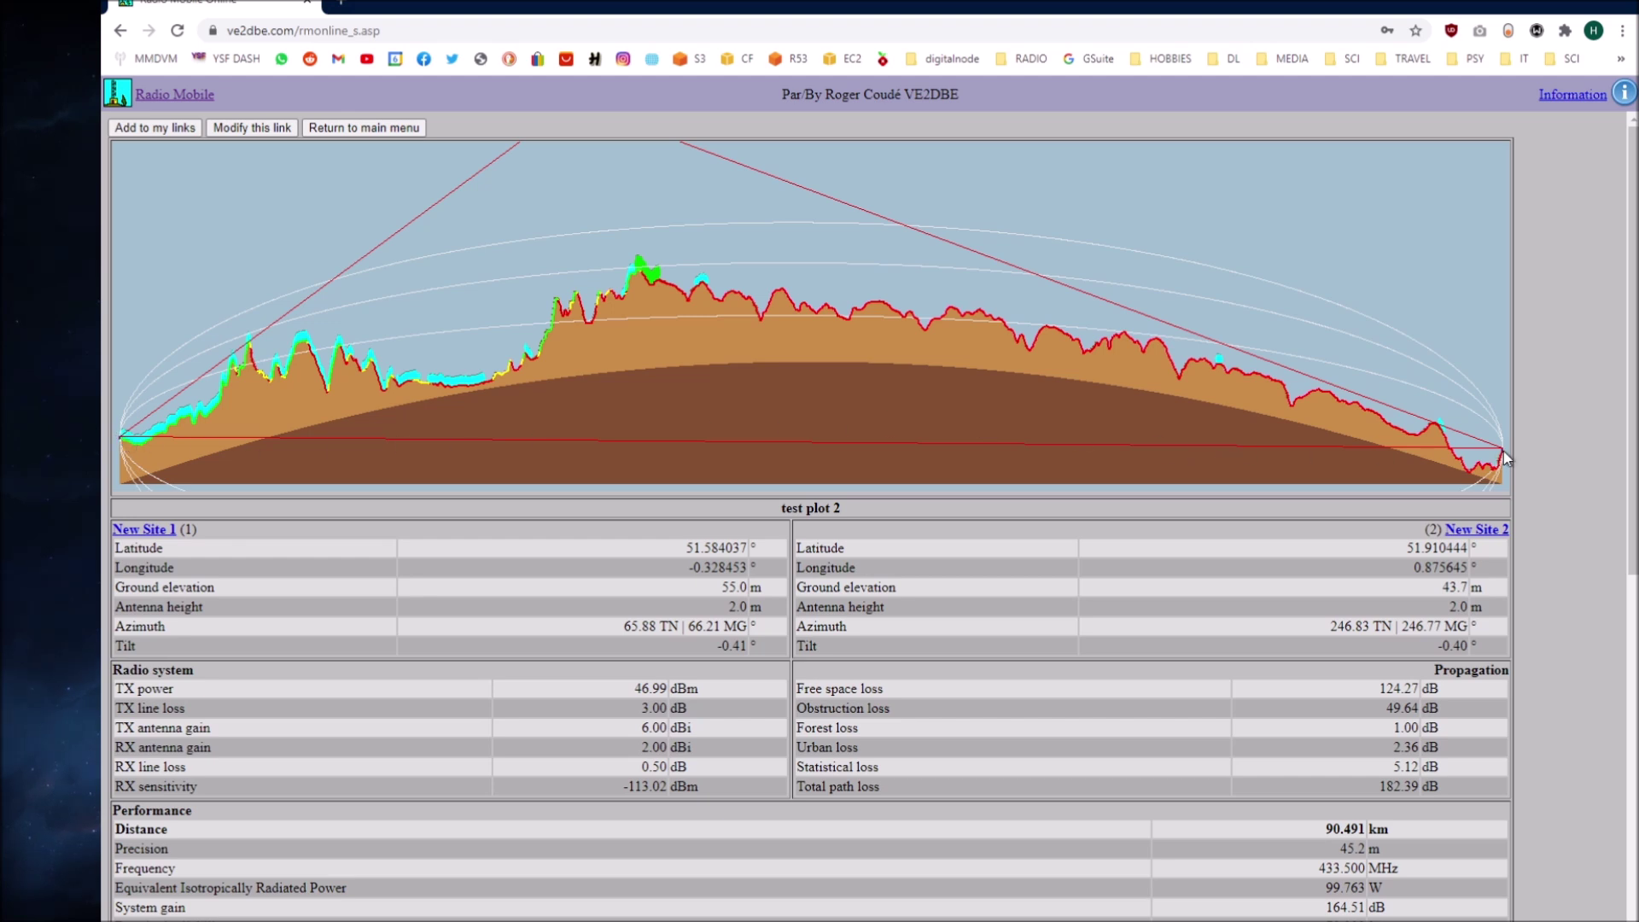
scroll(1504, 451, "down", 9)
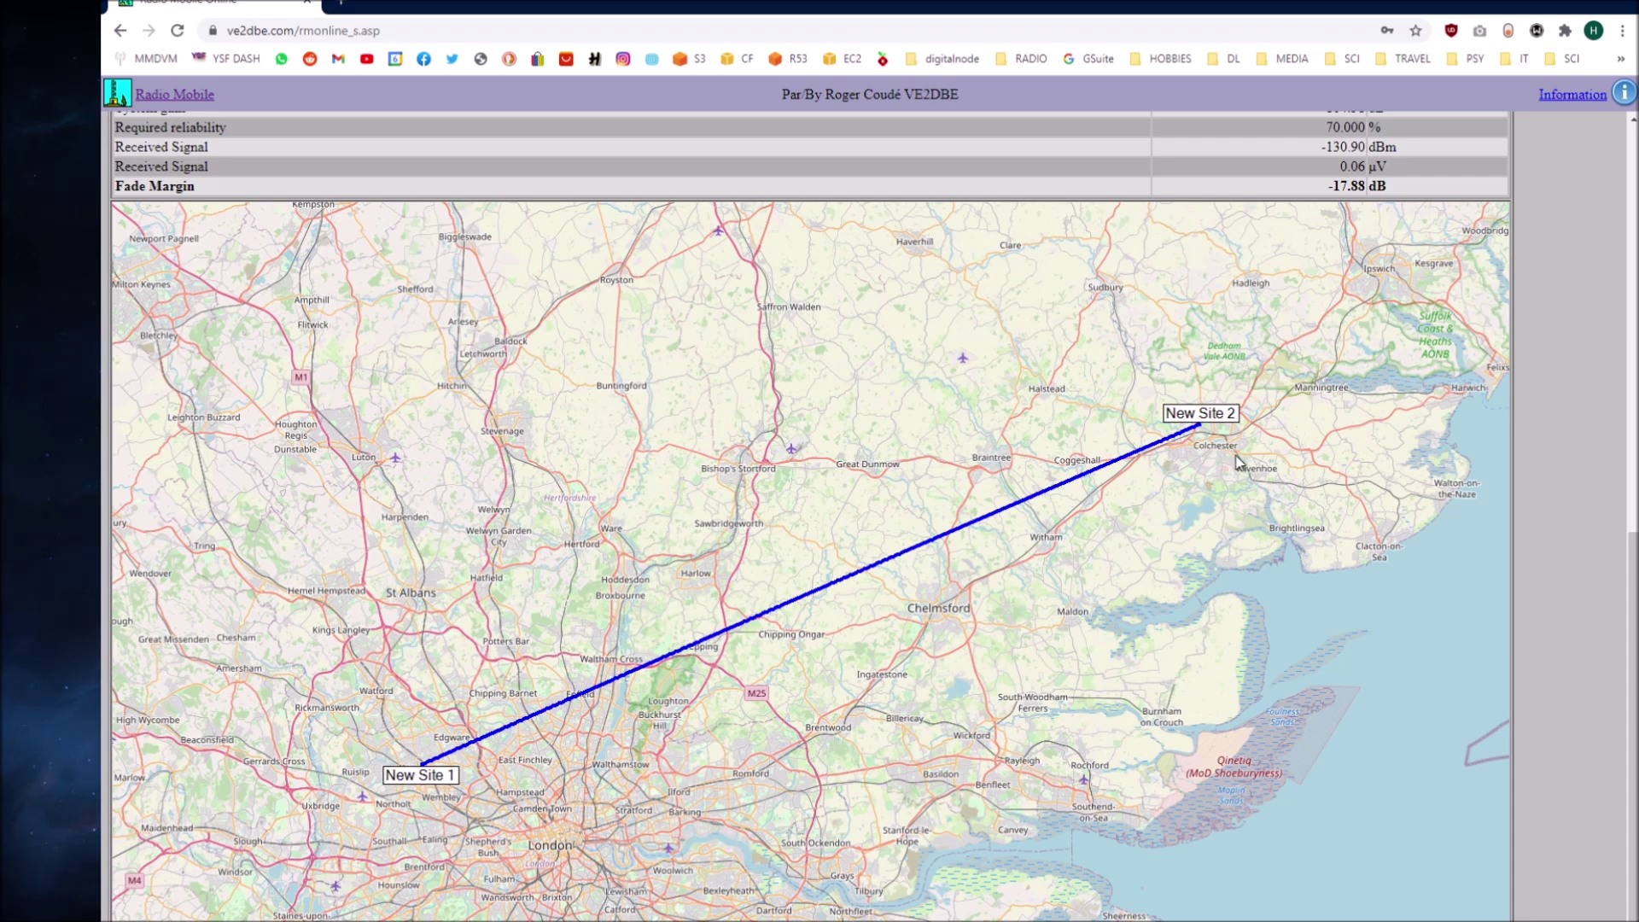
scroll(1585, 570, "up", 10)
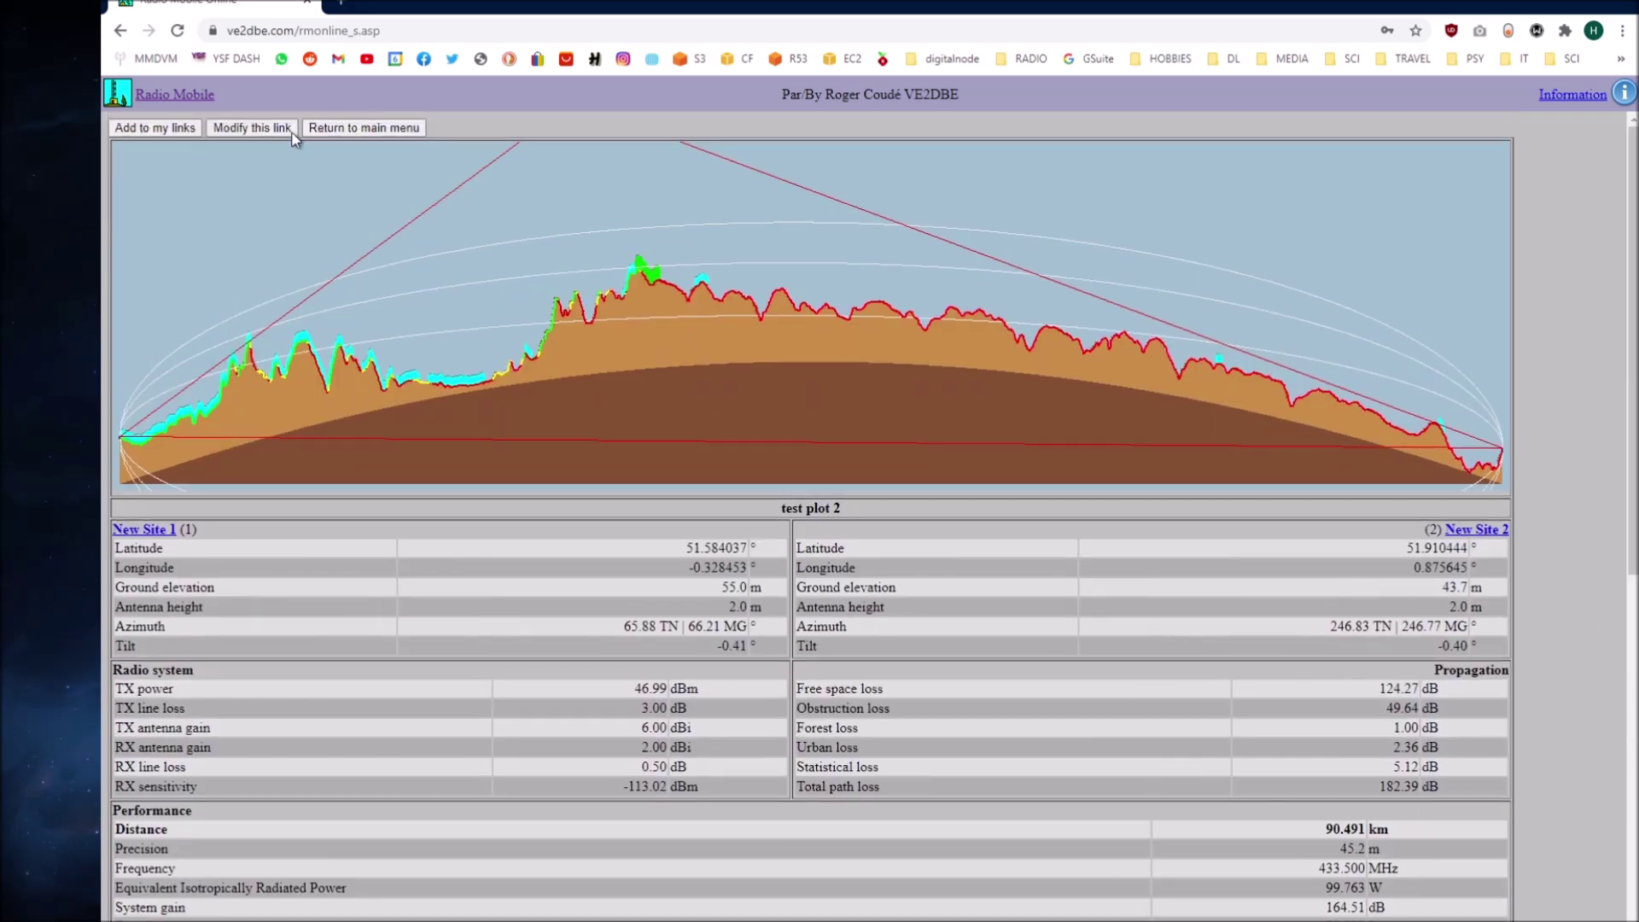
left_click(350, 128)
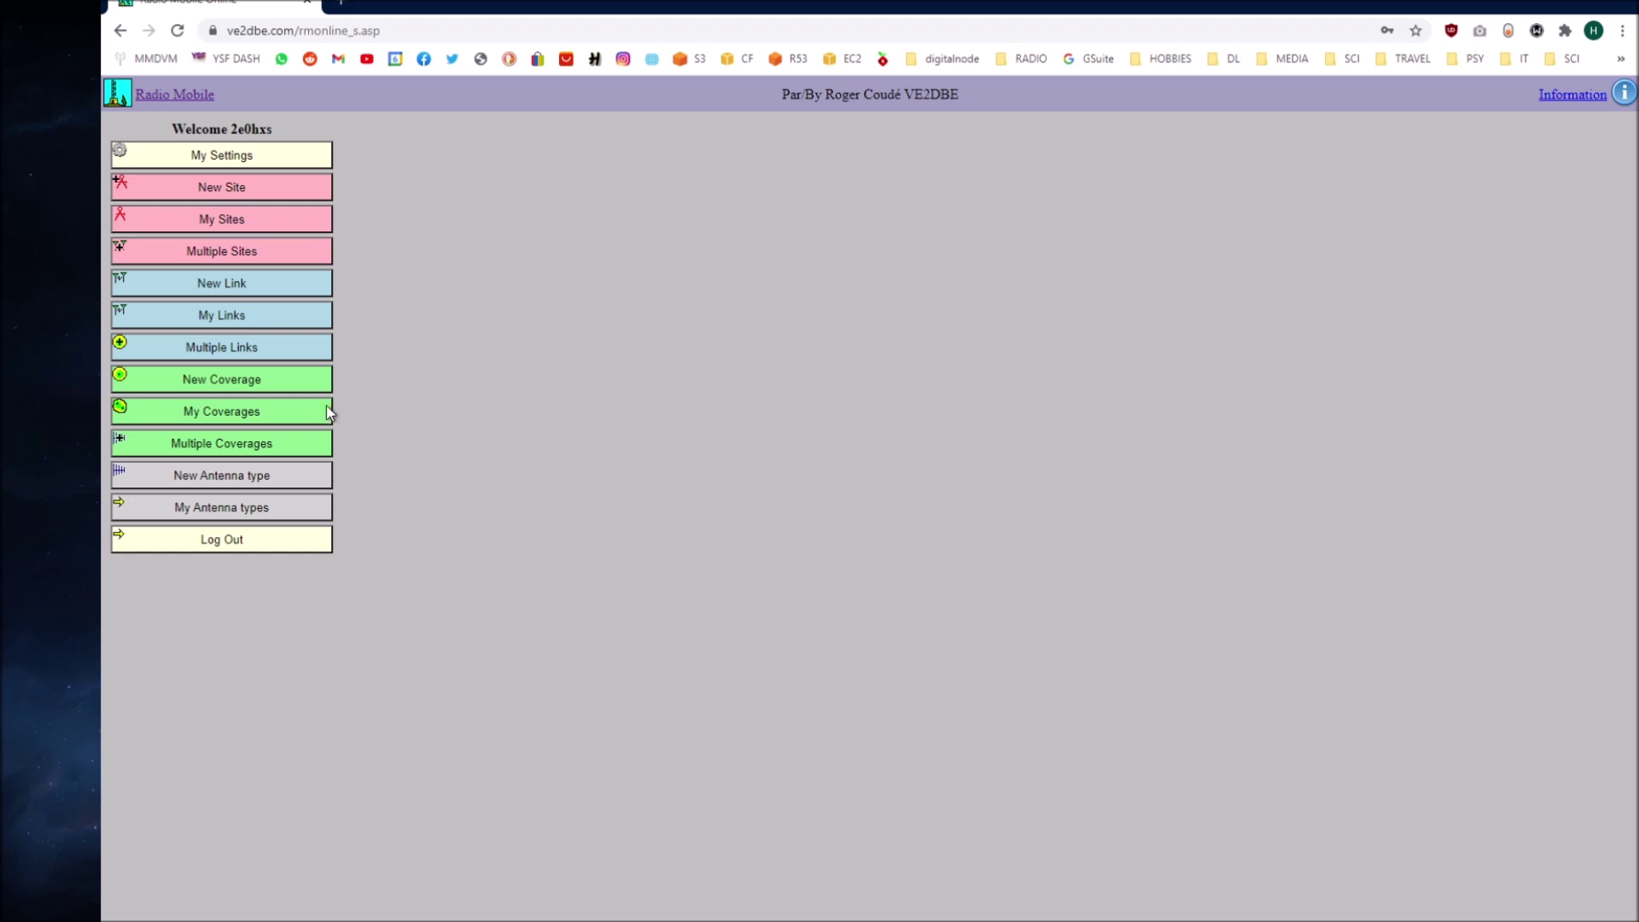
left_click(268, 418)
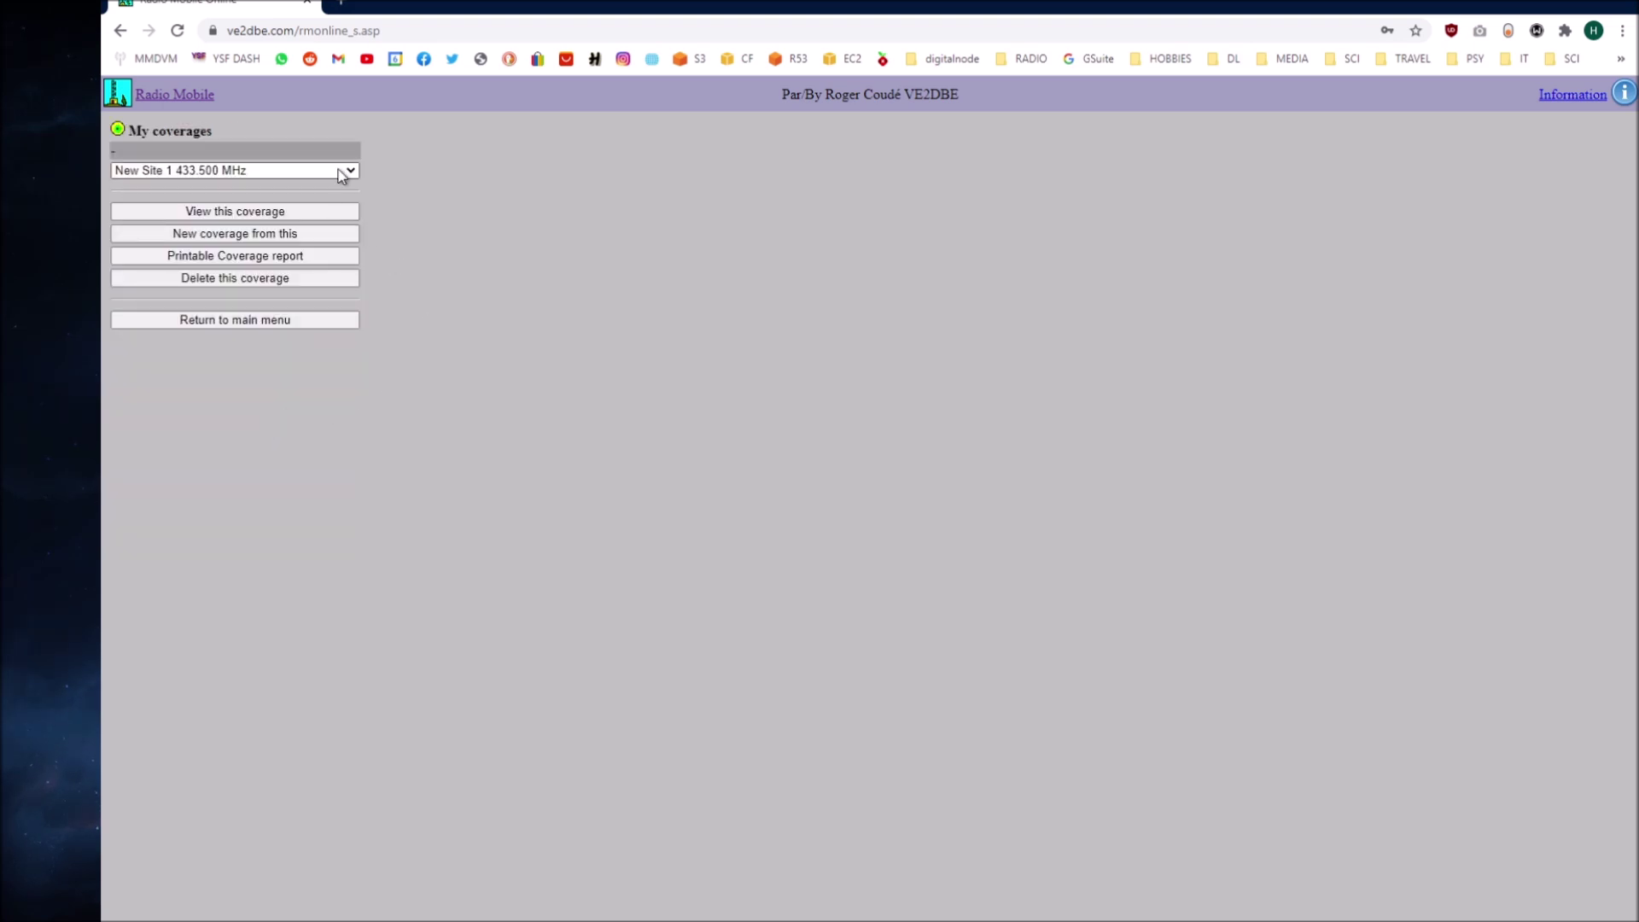
left_click(301, 320)
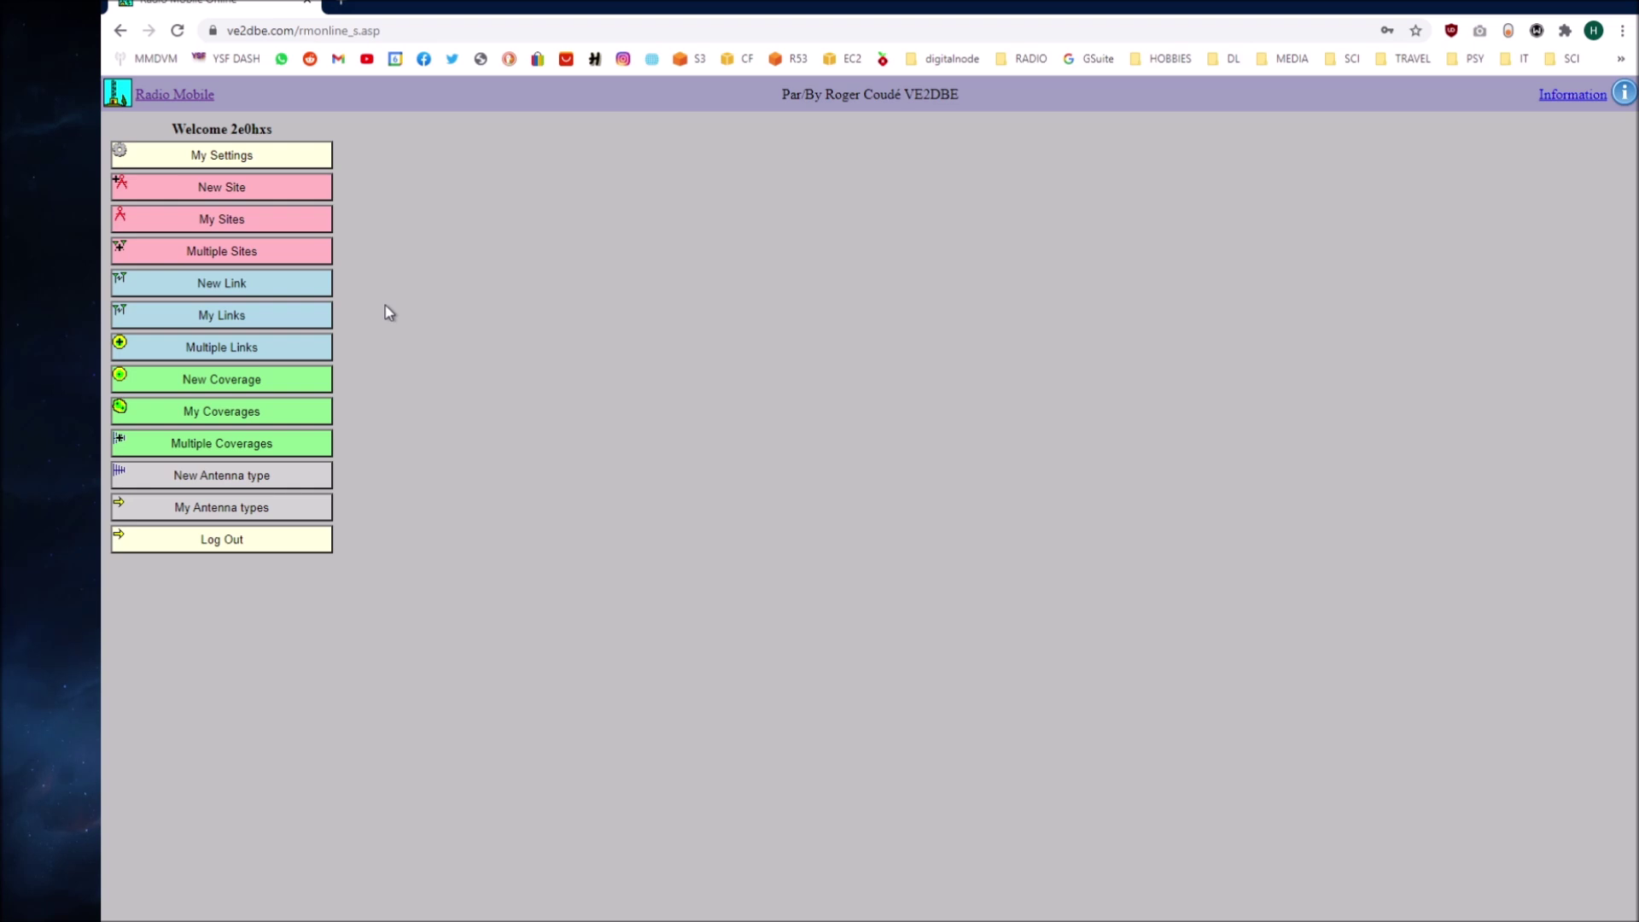
left_click(251, 381)
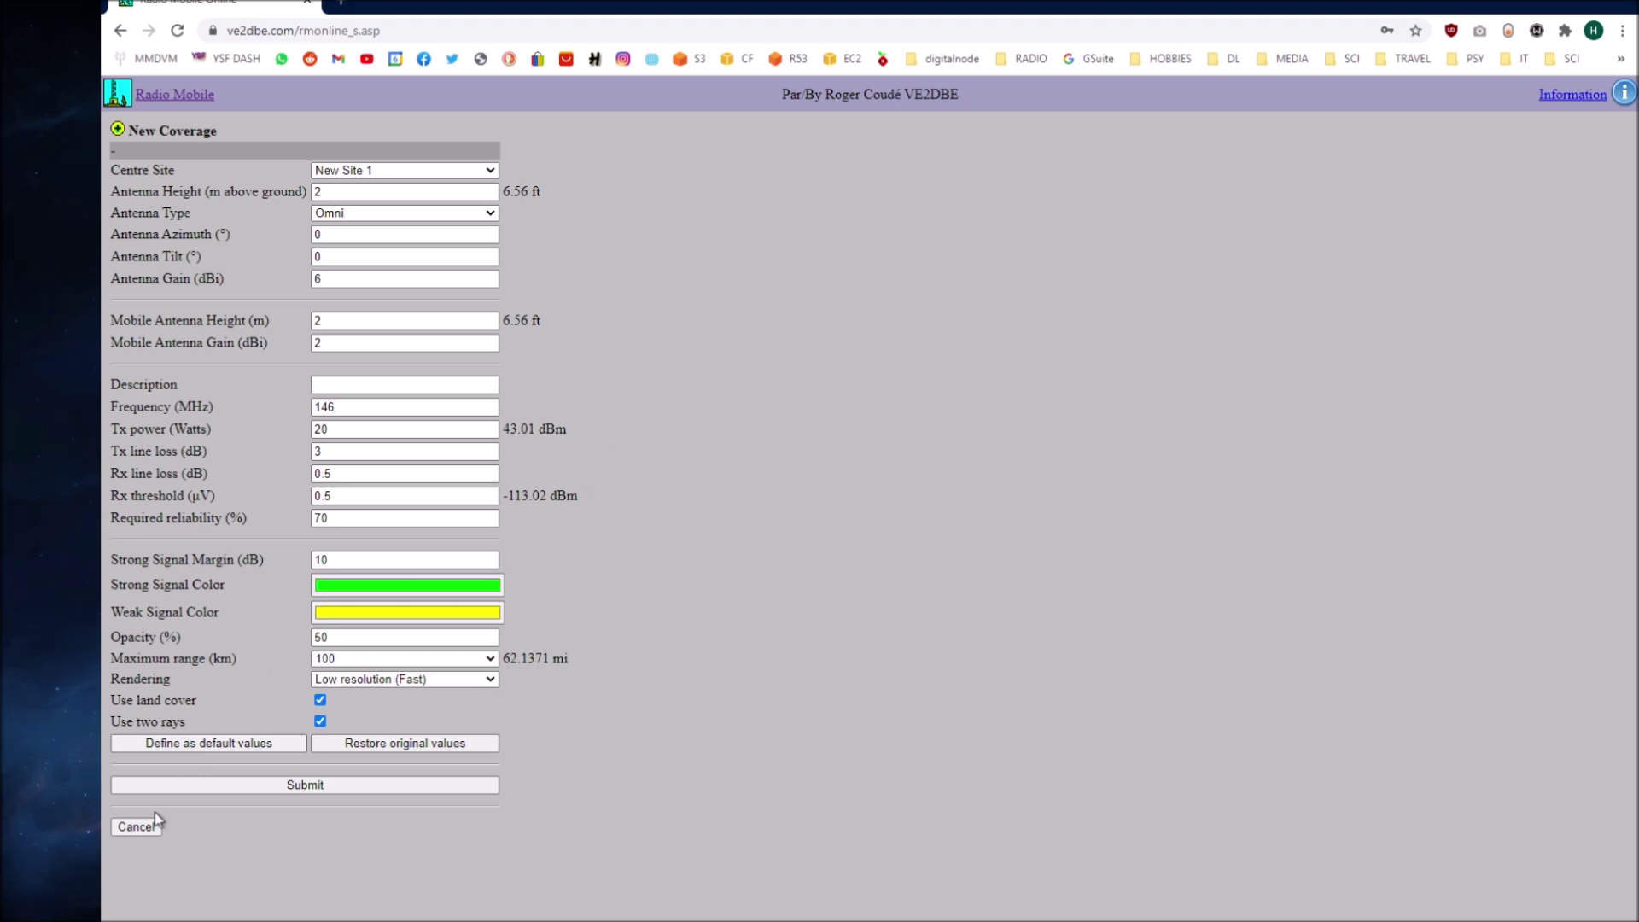
left_click(139, 829)
left_click_drag(273, 129, 168, 131)
left_click(168, 131)
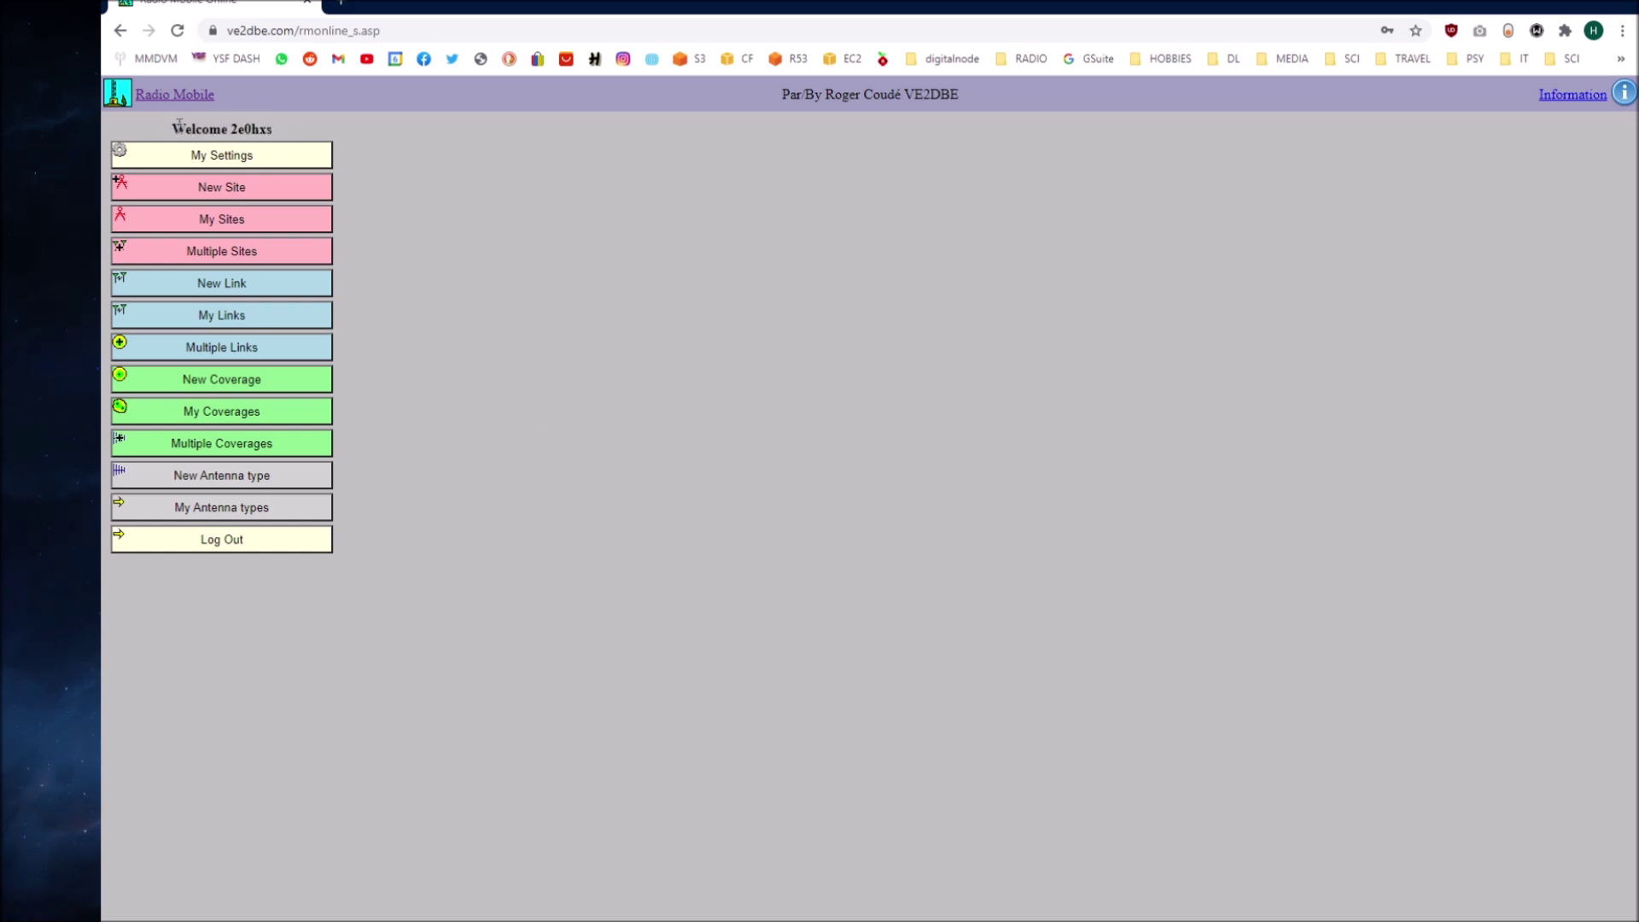